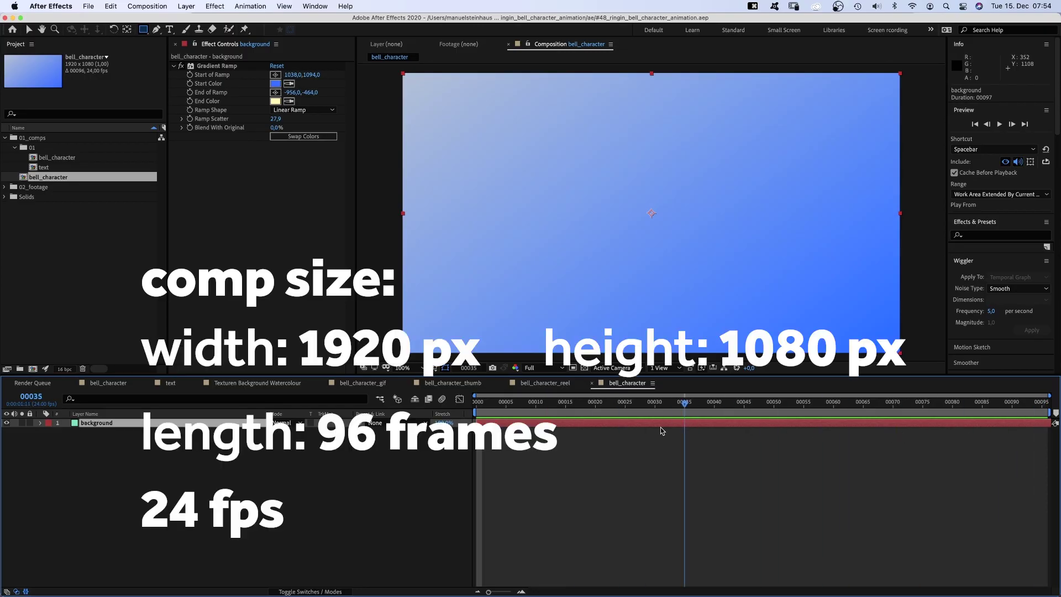
- Return the bell_character composition with its blue gradient background to frame 0
key("Home")
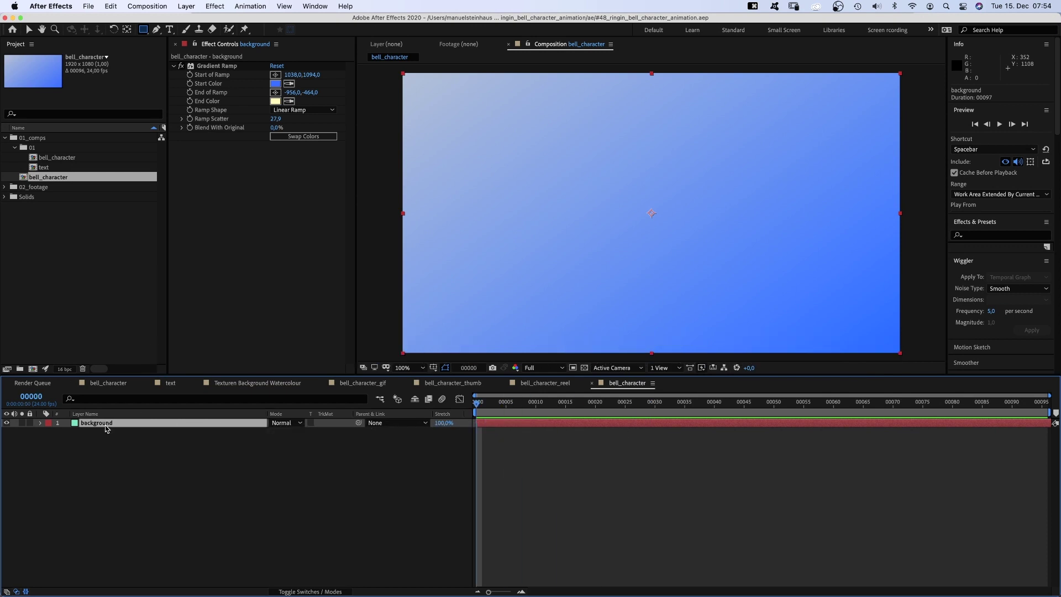
- Deselect the background and show the Proportional Grid over the comp with the Pen tool ready
left_click(131, 463)
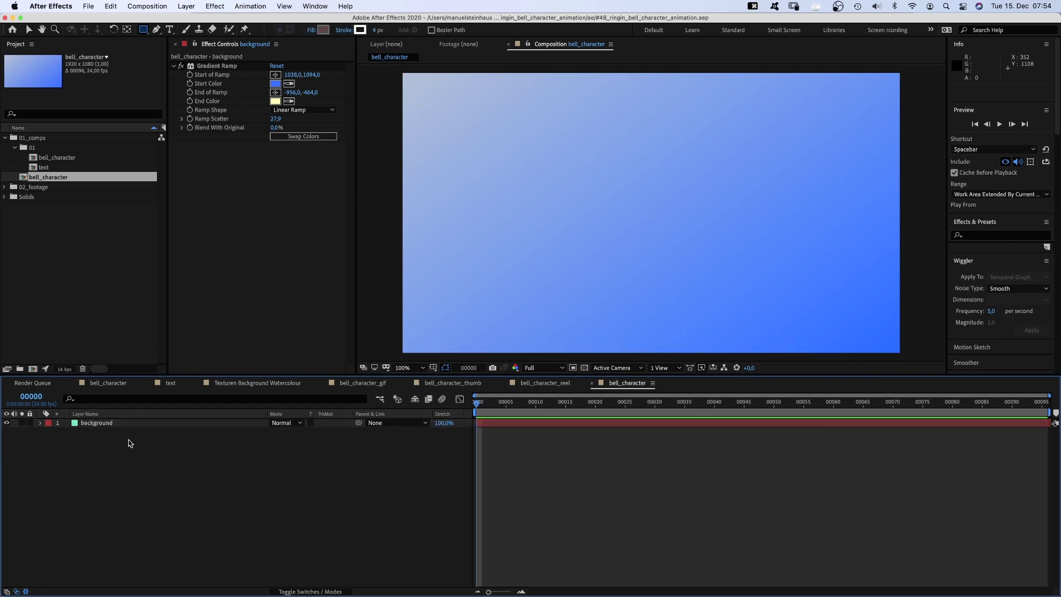
left_click(157, 30)
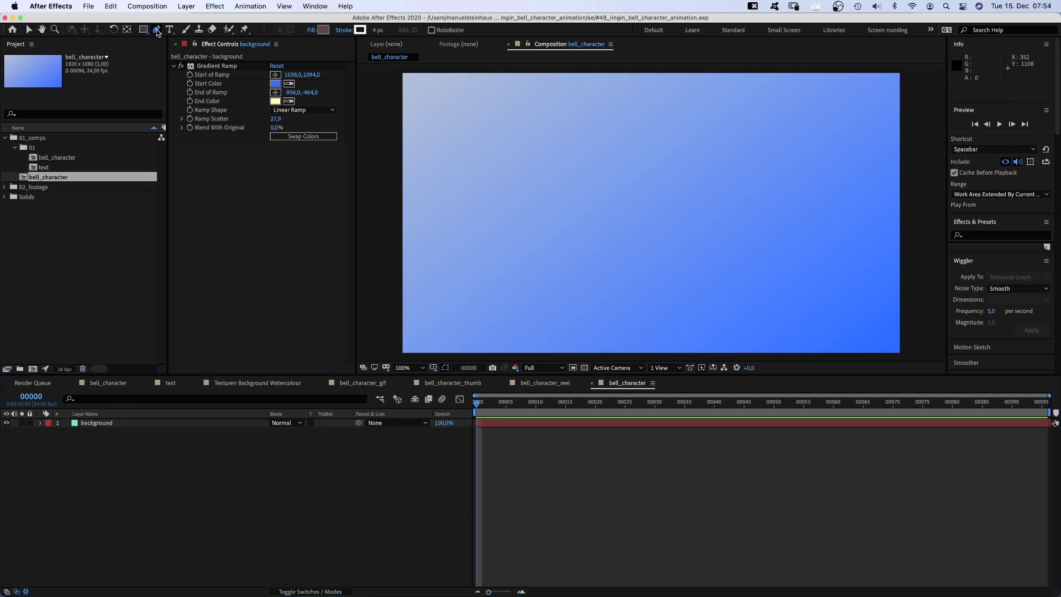
left_click(433, 367)
left_click(462, 390)
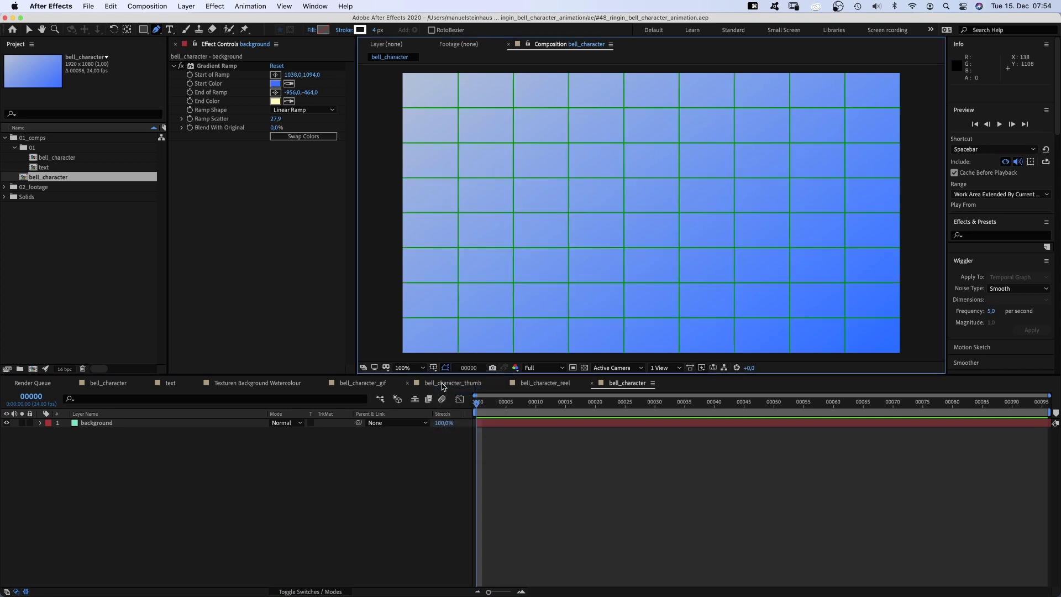
- Draw a three-point triangle shape layer and set its label colour to Purple
left_click(653, 162)
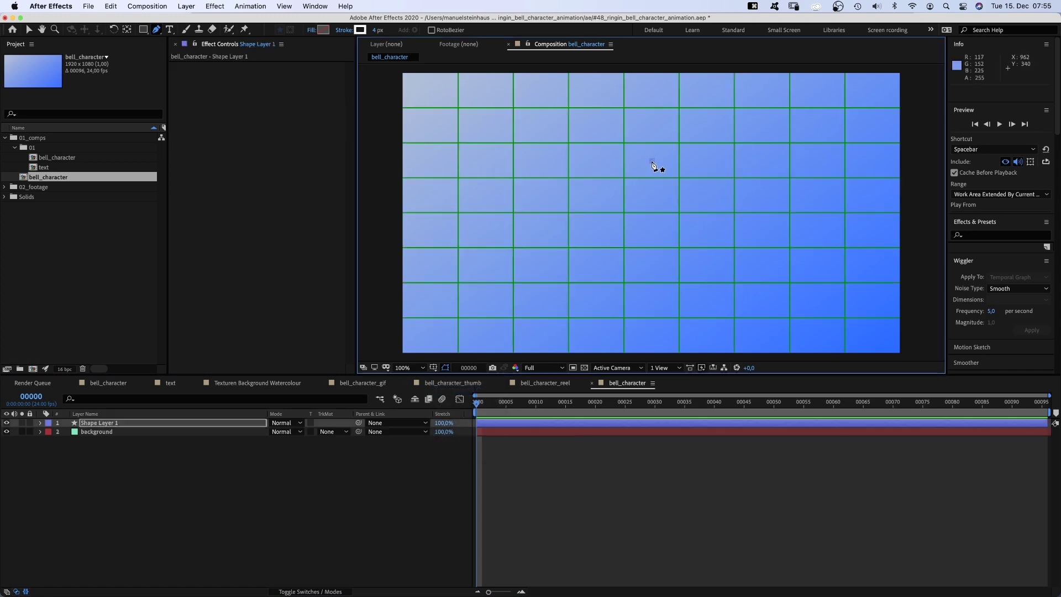
left_click(569, 283)
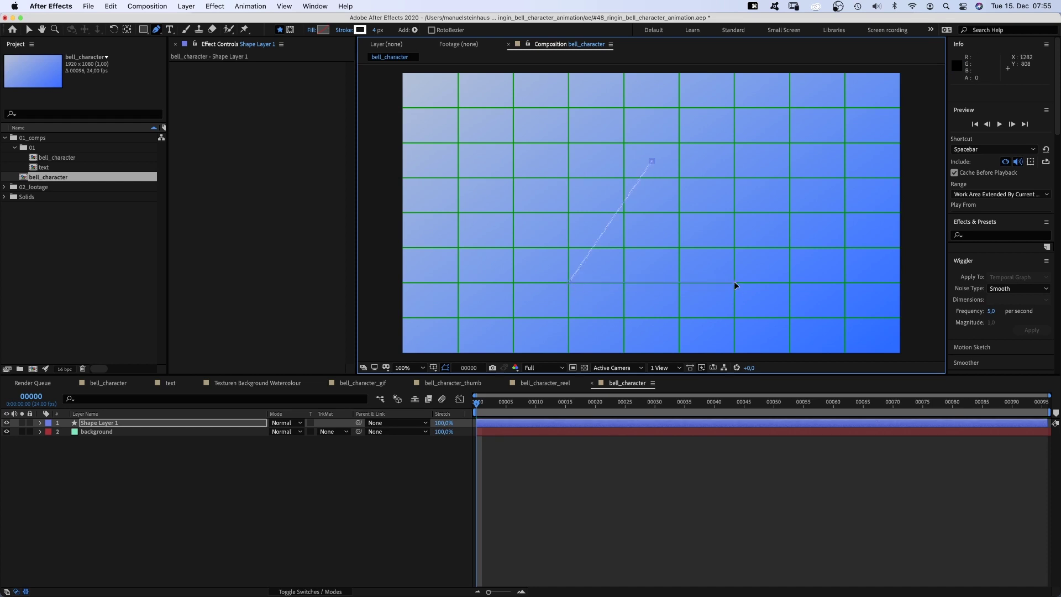
left_click(652, 162)
key("v")
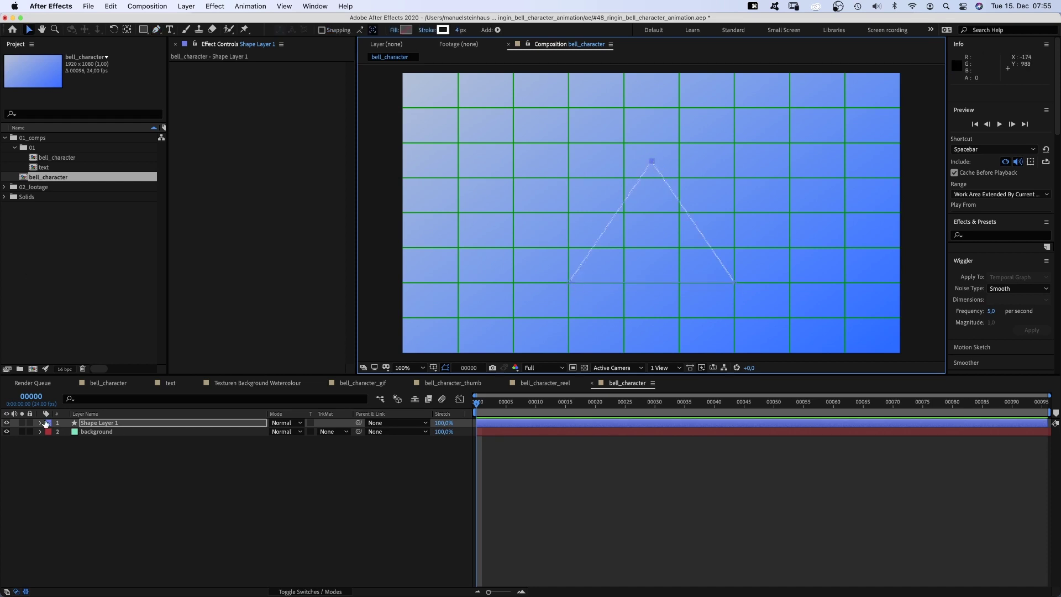
left_click(48, 423)
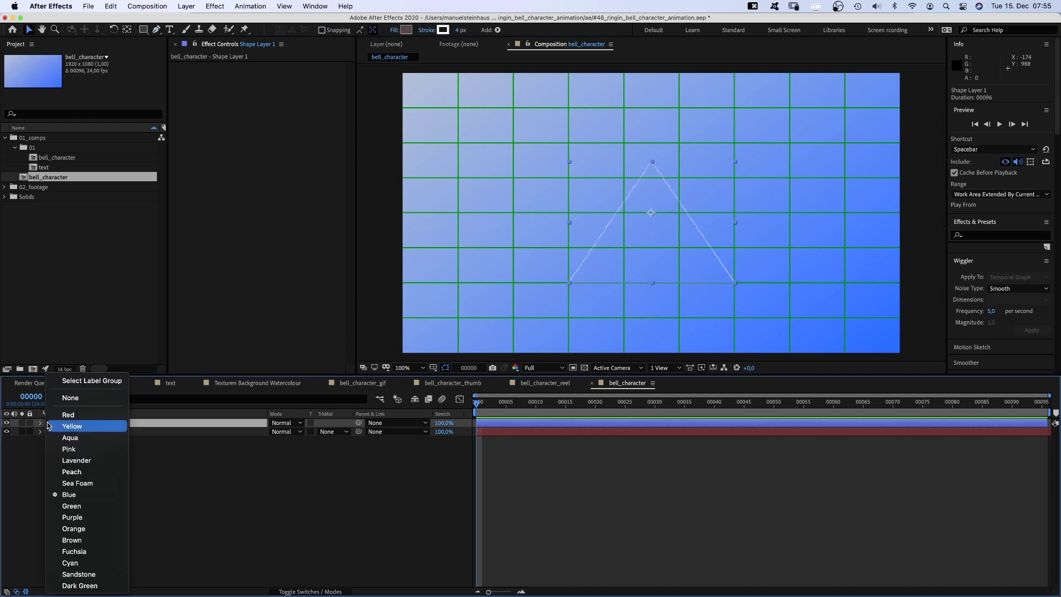
left_click(72, 518)
- Expand Contents > Shape 1 > Path 1 and select the Path property
left_click(40, 423)
left_click(50, 432)
left_click(60, 441)
left_click(68, 450)
left_click(96, 458)
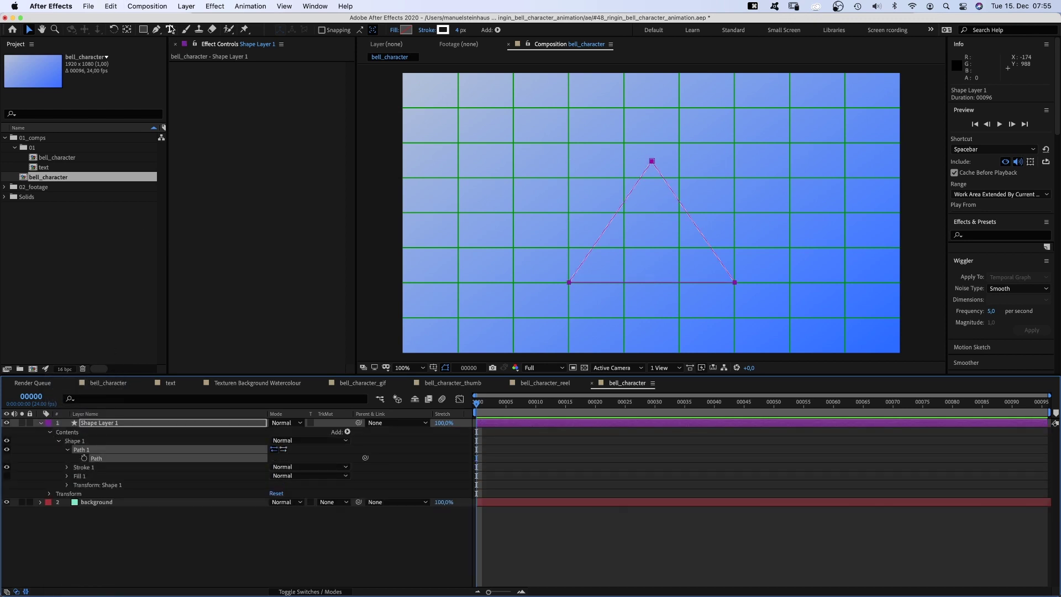
- Convert the top and base vertices to smooth points and adjust their handles into a bell curve
left_click_drag(157, 29, 188, 62)
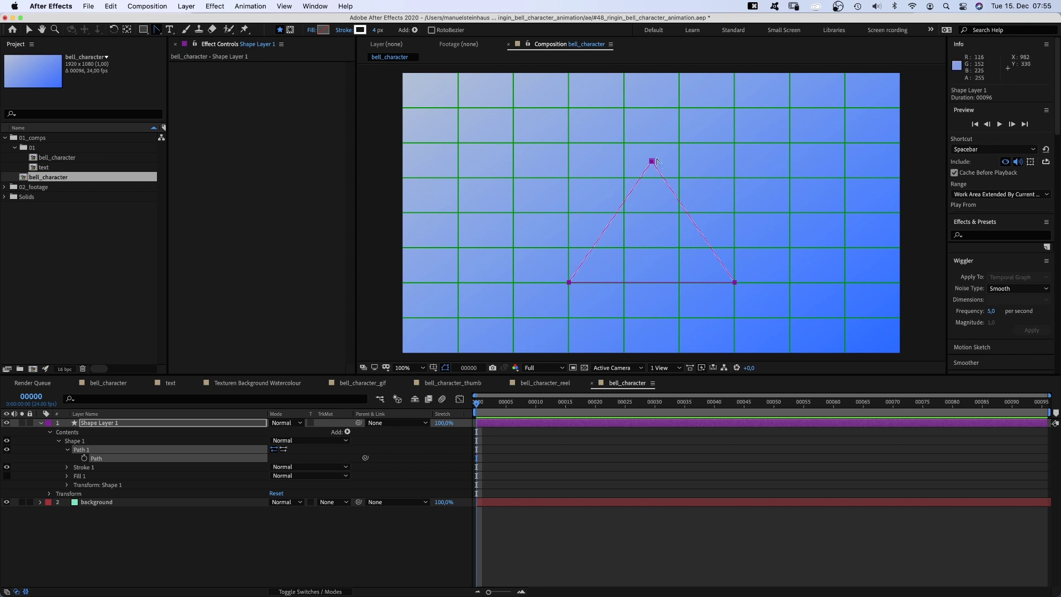
left_click_drag(652, 161, 610, 162)
left_click_drag(569, 282, 536, 283)
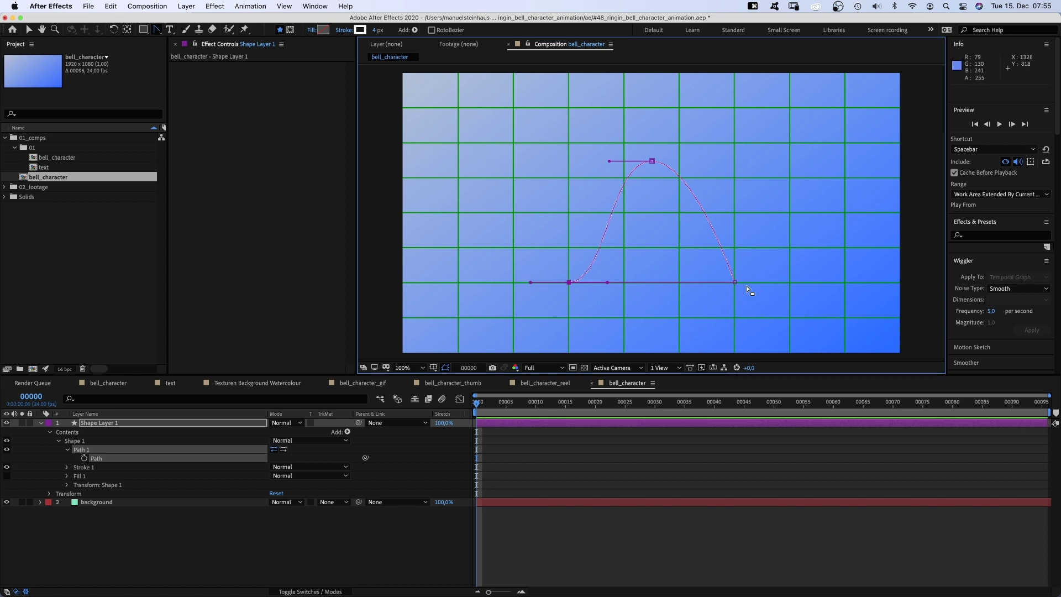
left_click_drag(734, 282, 701, 283)
left_click_drag(530, 283, 567, 282)
left_click_drag(768, 282, 750, 282)
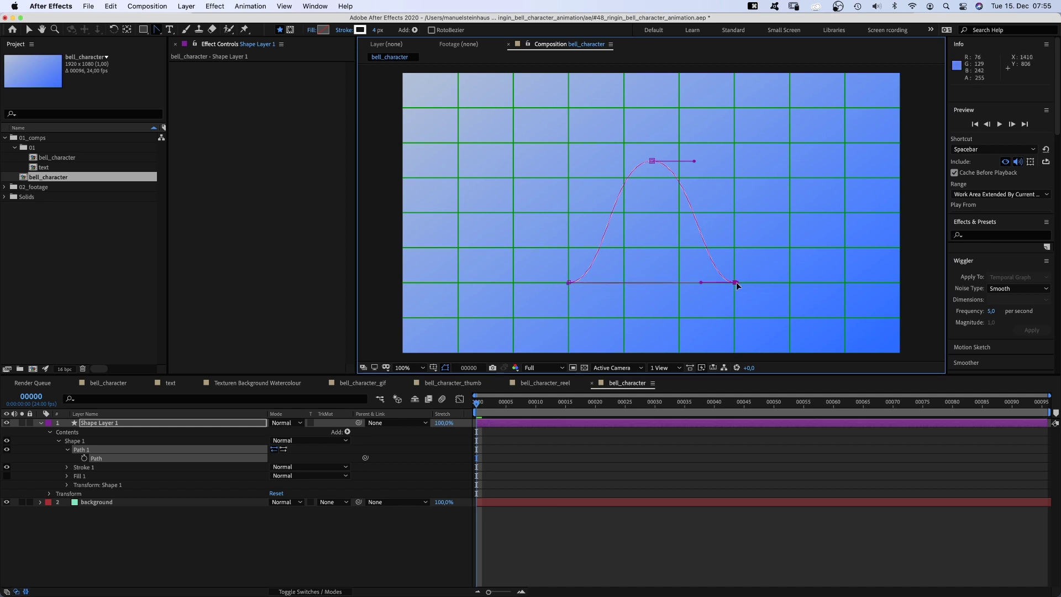
- Give the bell shape a white FCFFFF fill and a 0 px stroke
key("v")
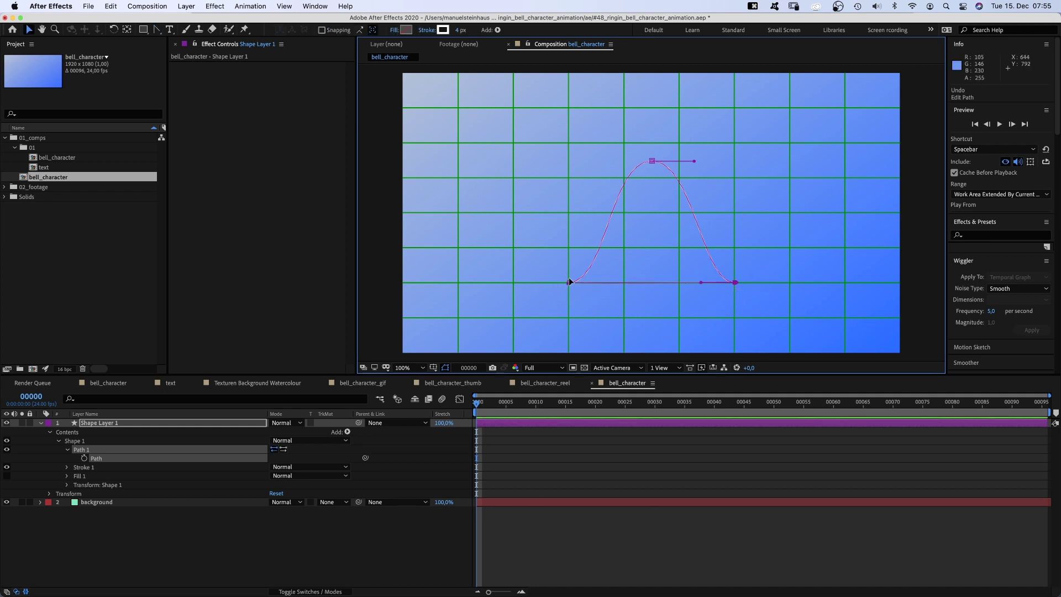
left_click(405, 31)
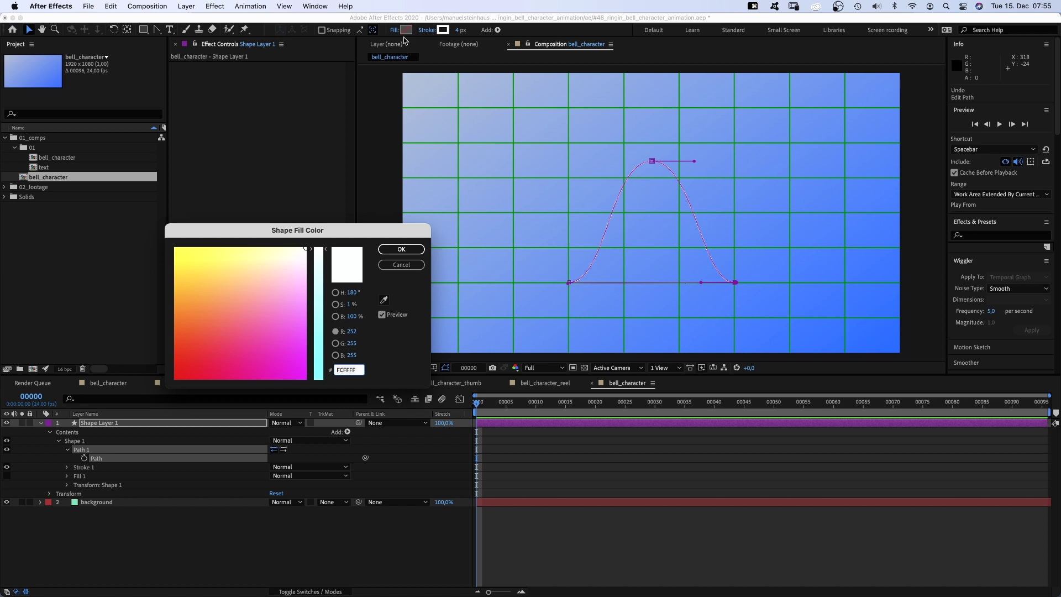
left_click(408, 247)
left_click_drag(456, 32, 437, 33)
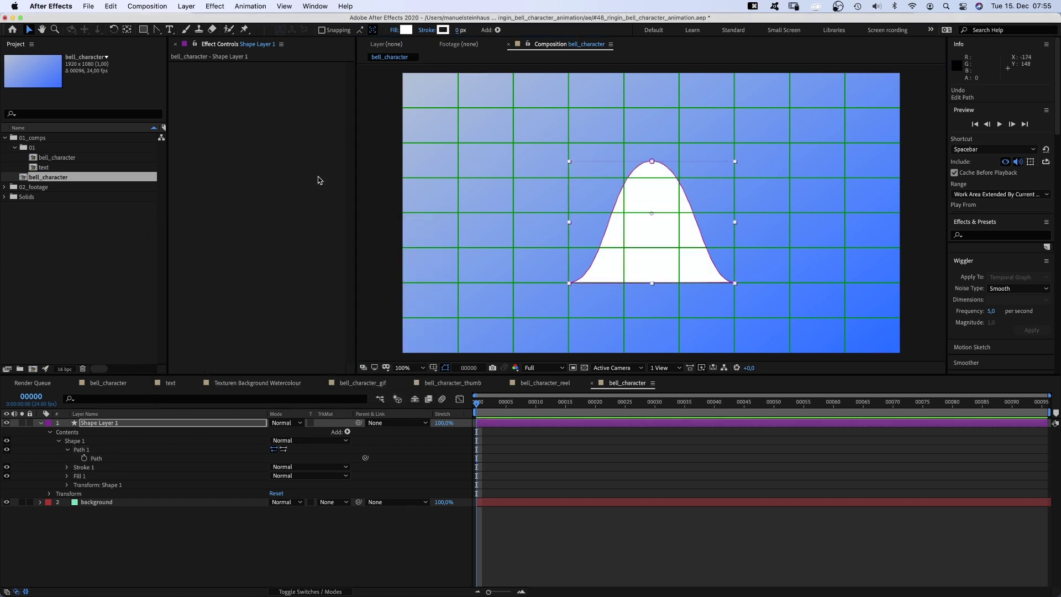
- Rename the shape layer to 'bell'
left_click(102, 425)
key("Return")
type("bell")
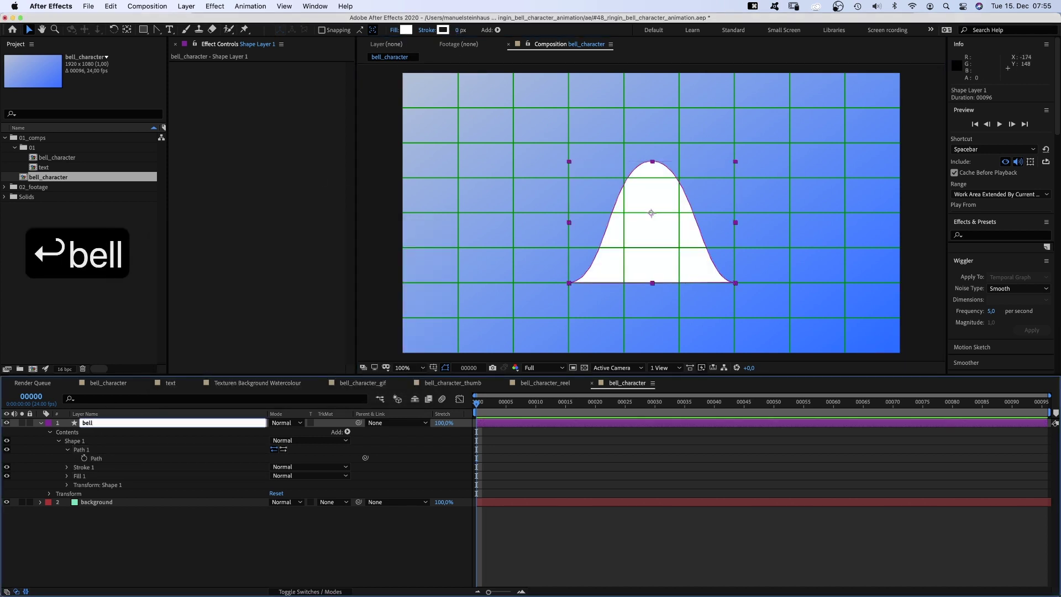
key("Return")
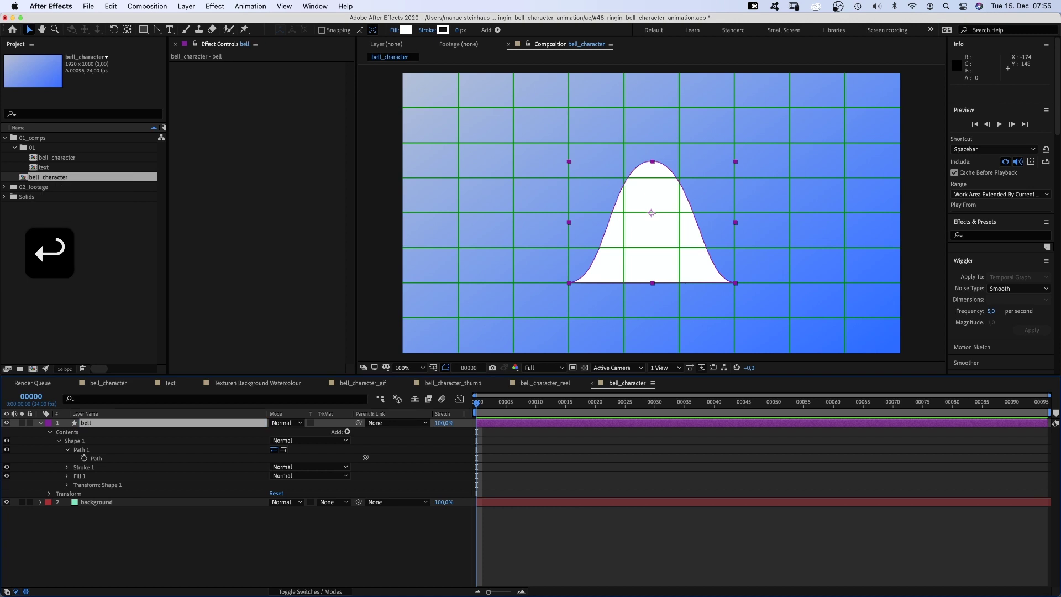
- Turn off the Proportional Grid, collapse the bell layer and deselect it
left_click(434, 369)
left_click(469, 390)
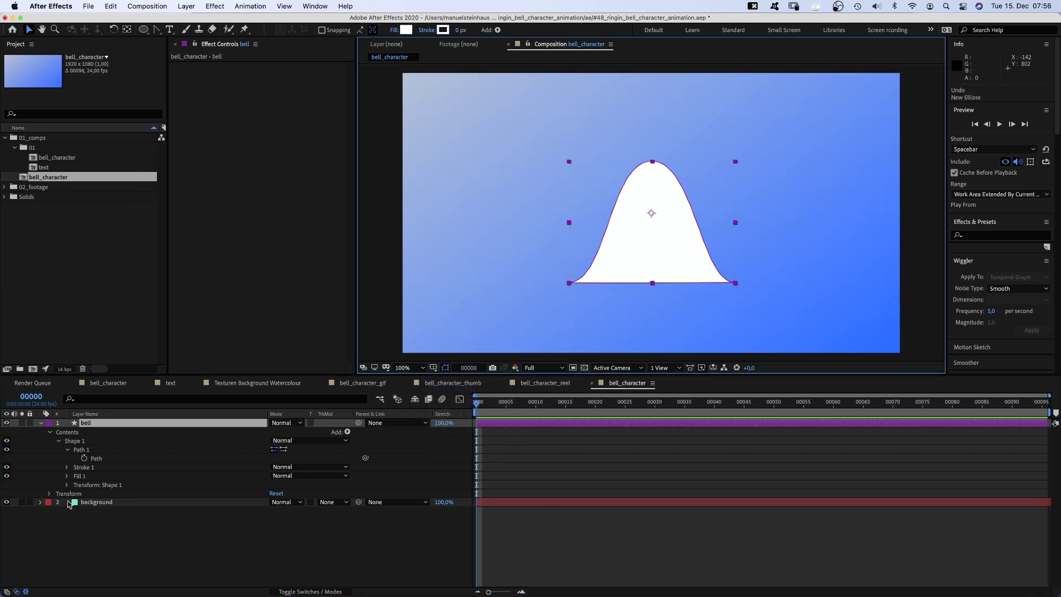
left_click(40, 423)
left_click(125, 439)
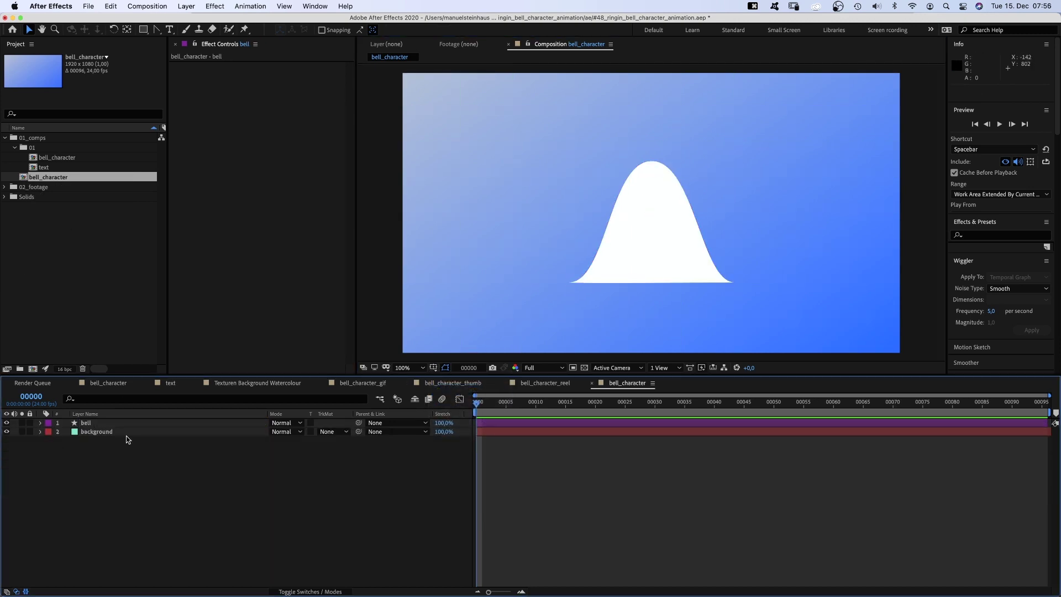
left_click(143, 31)
- Create an ellipse shape layer and set its Ellipse Path Size to 200,200
left_click(186, 52)
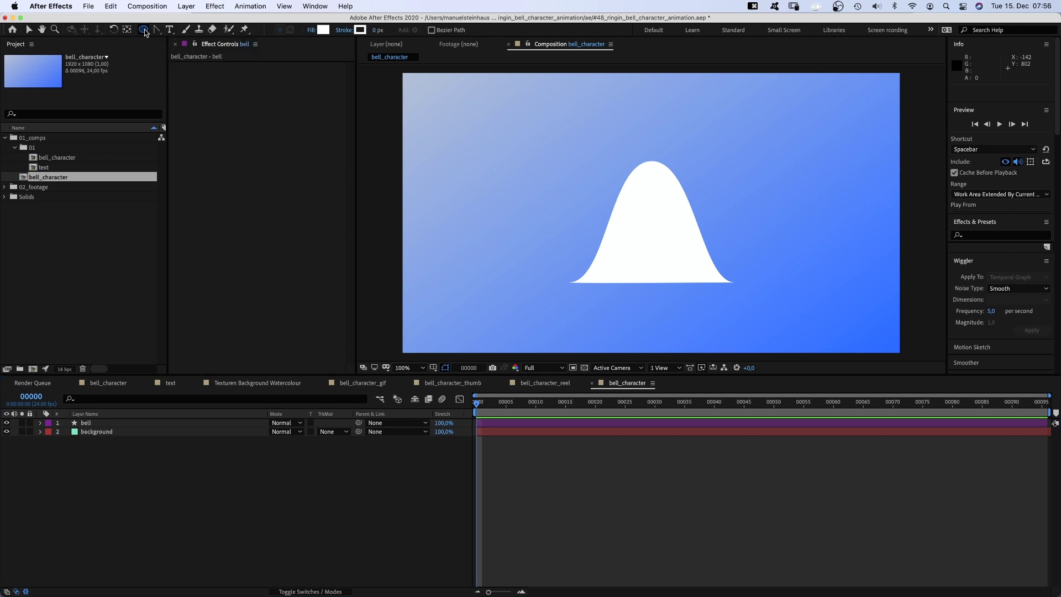
double_click(143, 30)
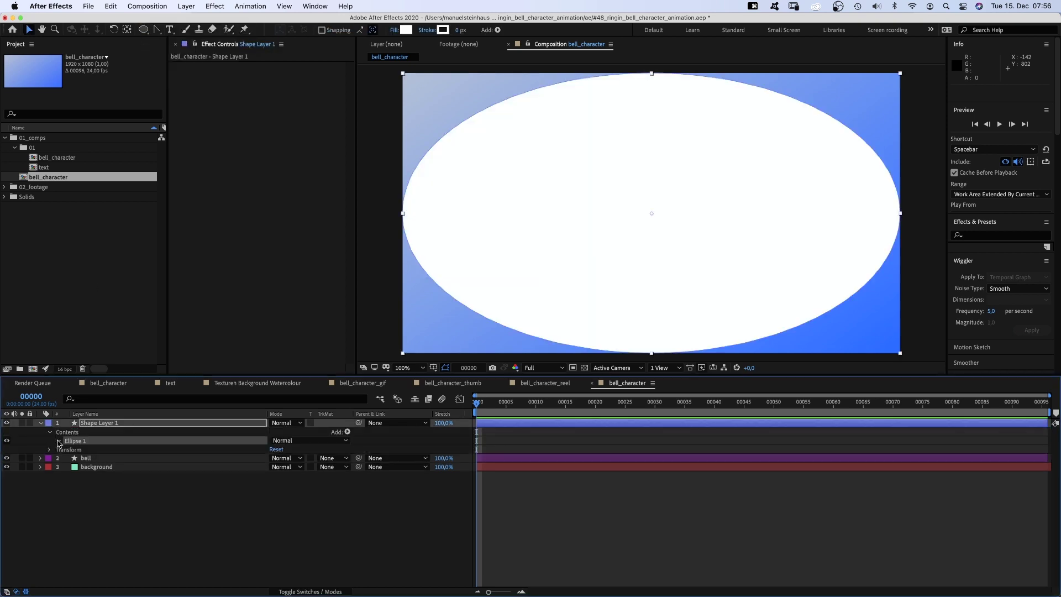
left_click(57, 441)
left_click(66, 450)
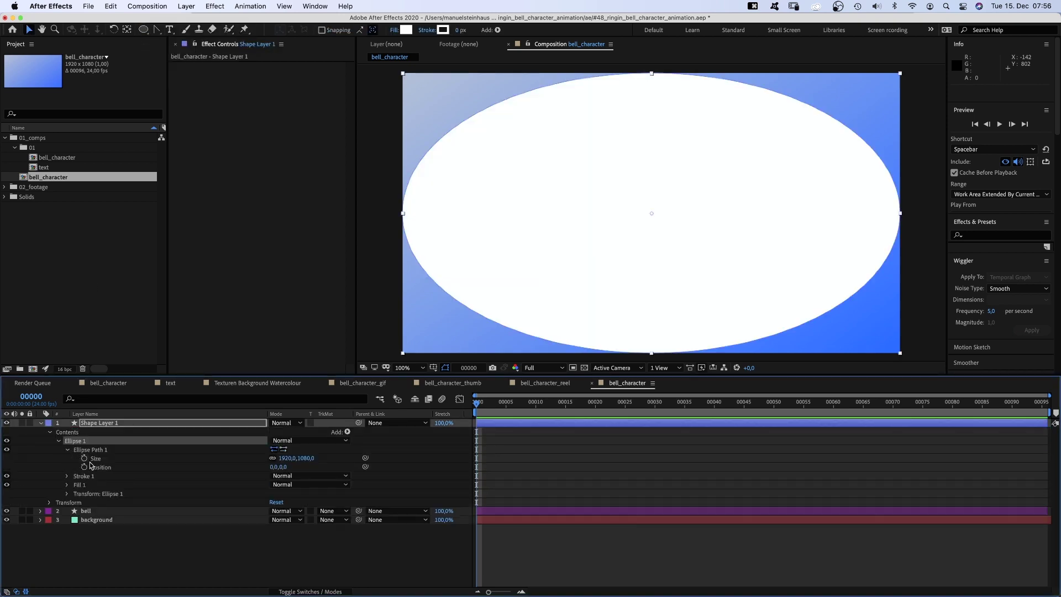
left_click(285, 458)
type("200")
key("Tab")
type("200")
key("Return")
- Name the circle 'head', place it atop the bell, and stack it below the bell layer
key("Return")
type("head")
key("Return")
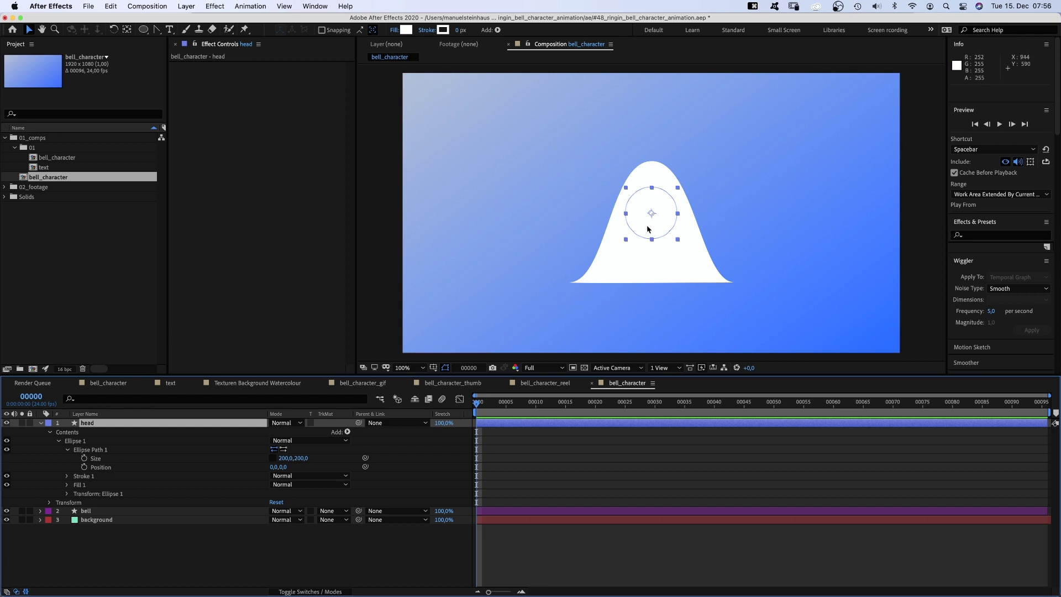
left_click_drag(654, 221, 658, 169)
left_click(86, 424)
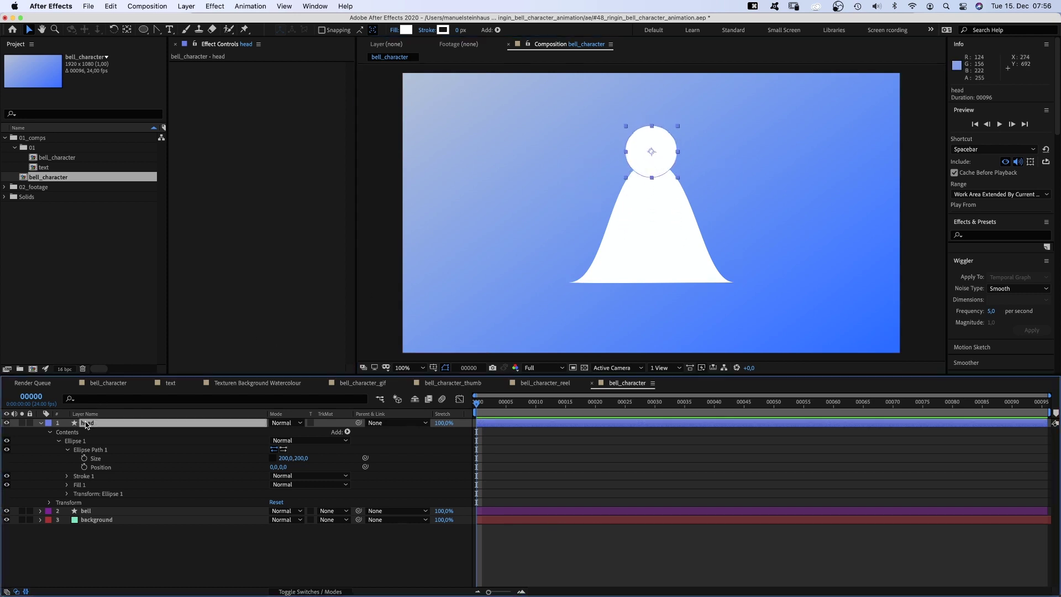
left_click_drag(91, 424, 100, 525)
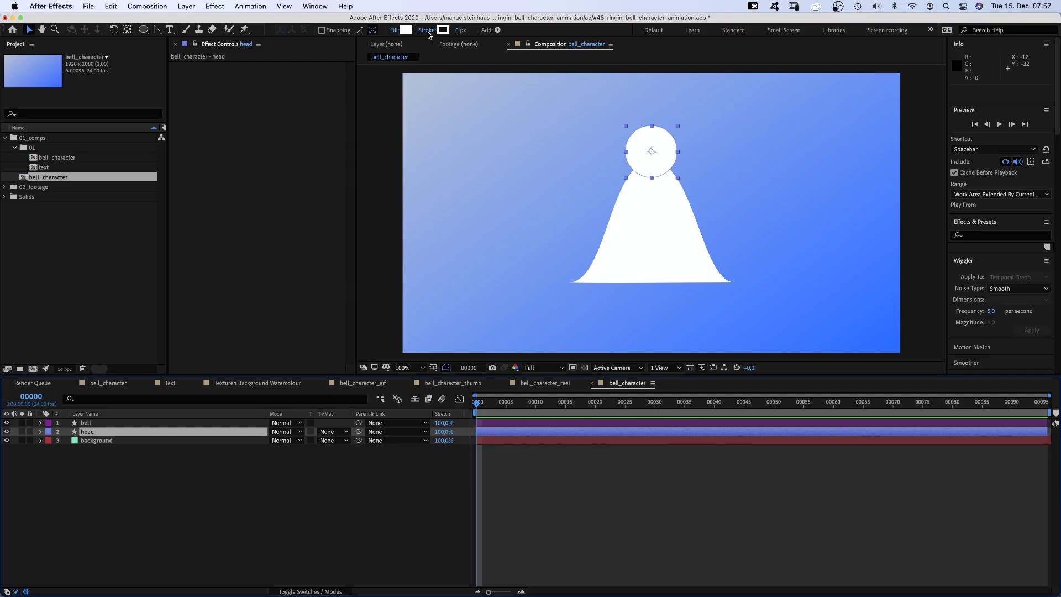
- Remove the head's stroke and switch its fill to a linear gradient
left_click(428, 31)
left_click(469, 238)
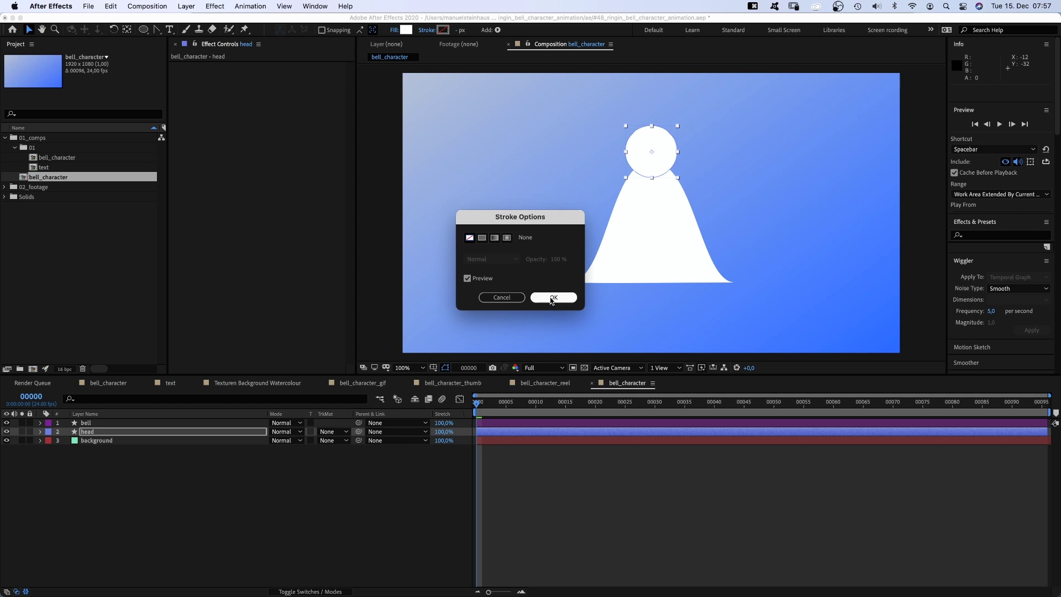
left_click(554, 298)
left_click(394, 31)
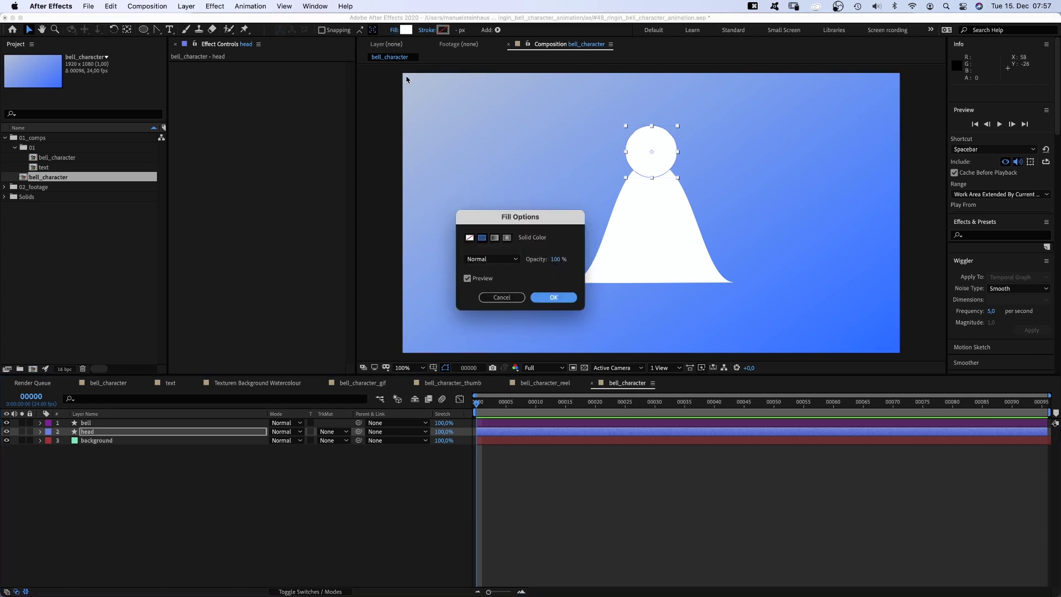
left_click(494, 239)
left_click(553, 297)
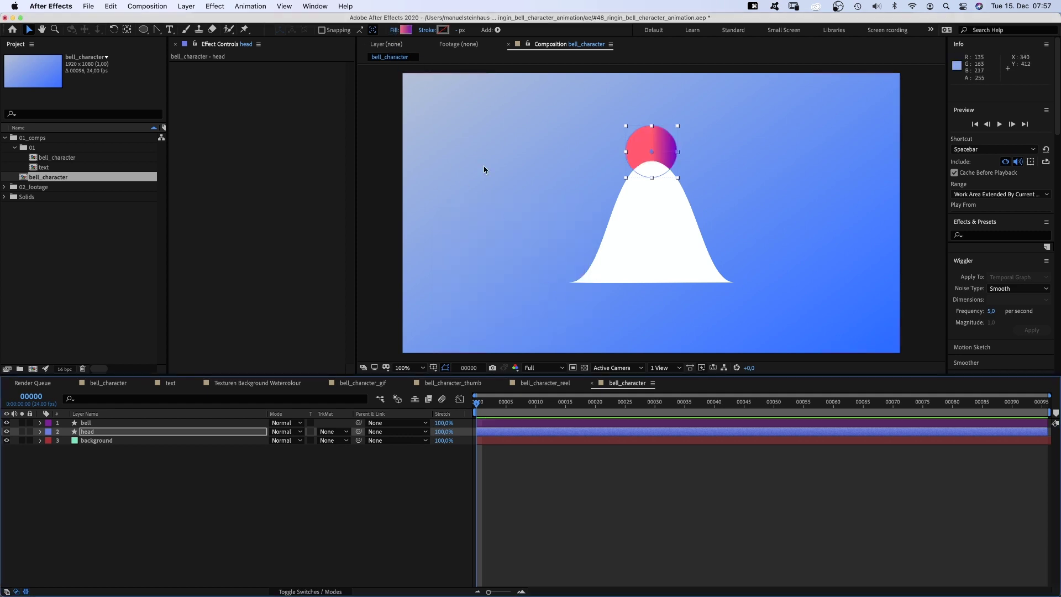
- Edit the head's gradient stops to run from pink FF626A to purple 7717C9
left_click(406, 30)
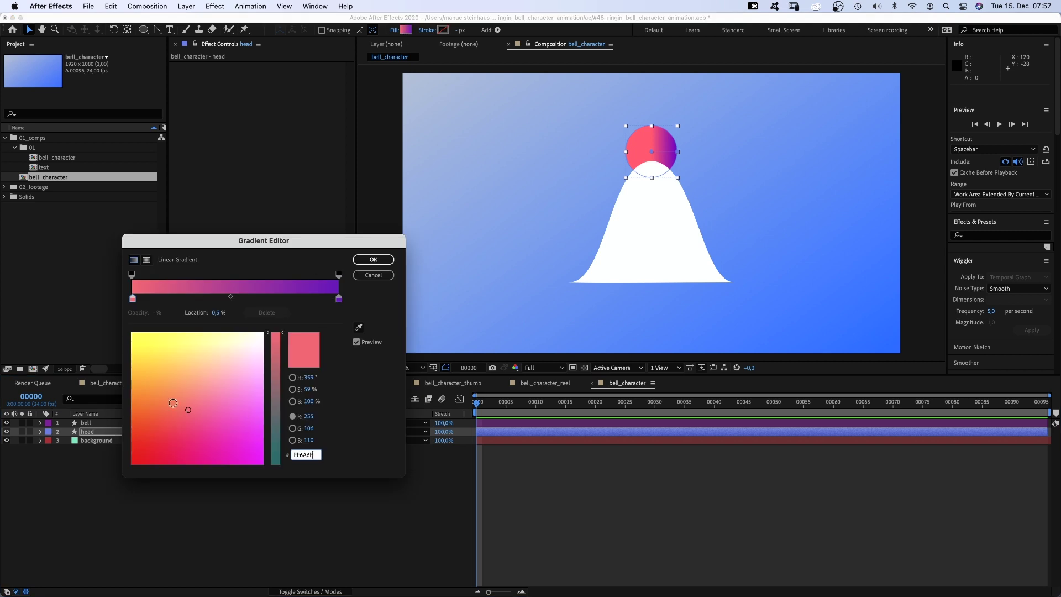
left_click_drag(186, 407, 185, 414)
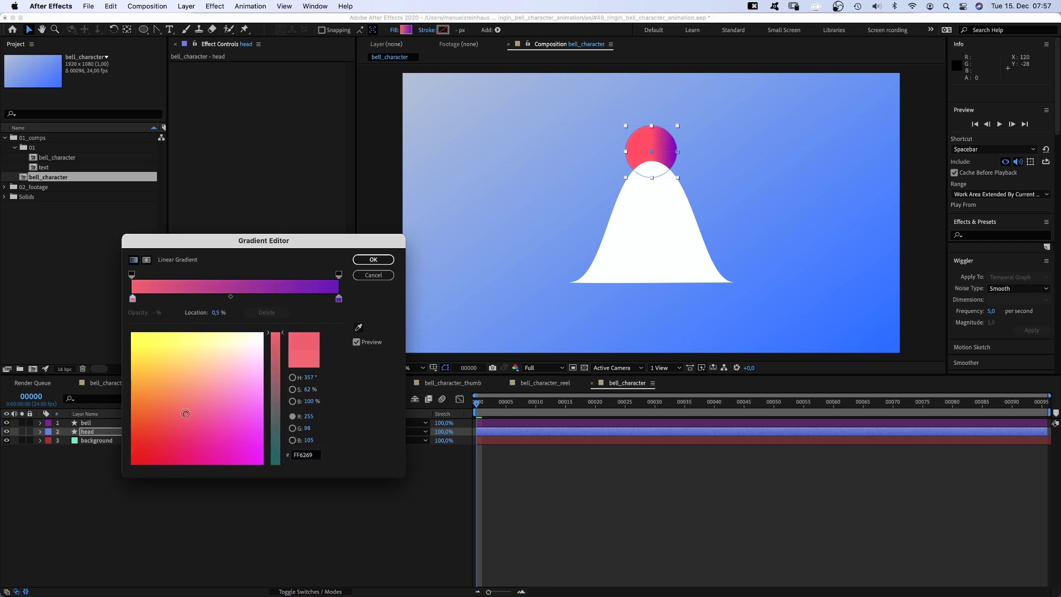
left_click(339, 299)
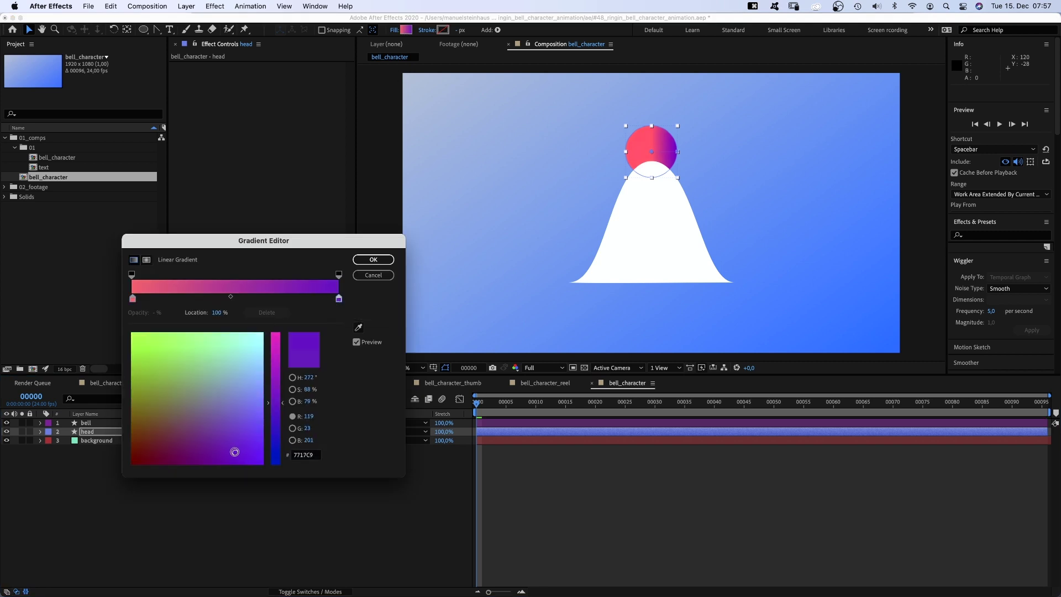
left_click(373, 260)
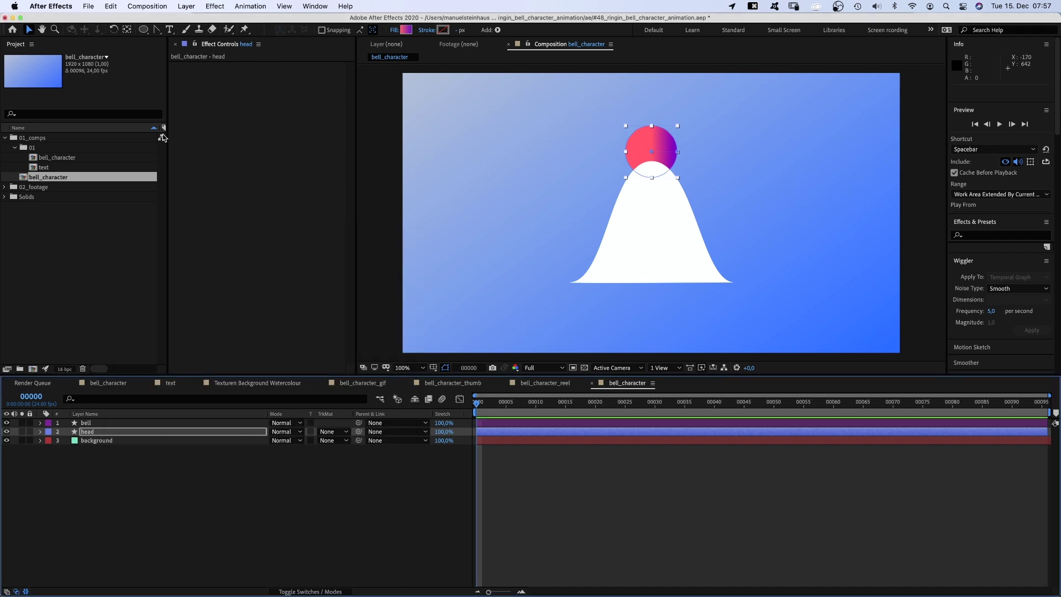
left_click(677, 157)
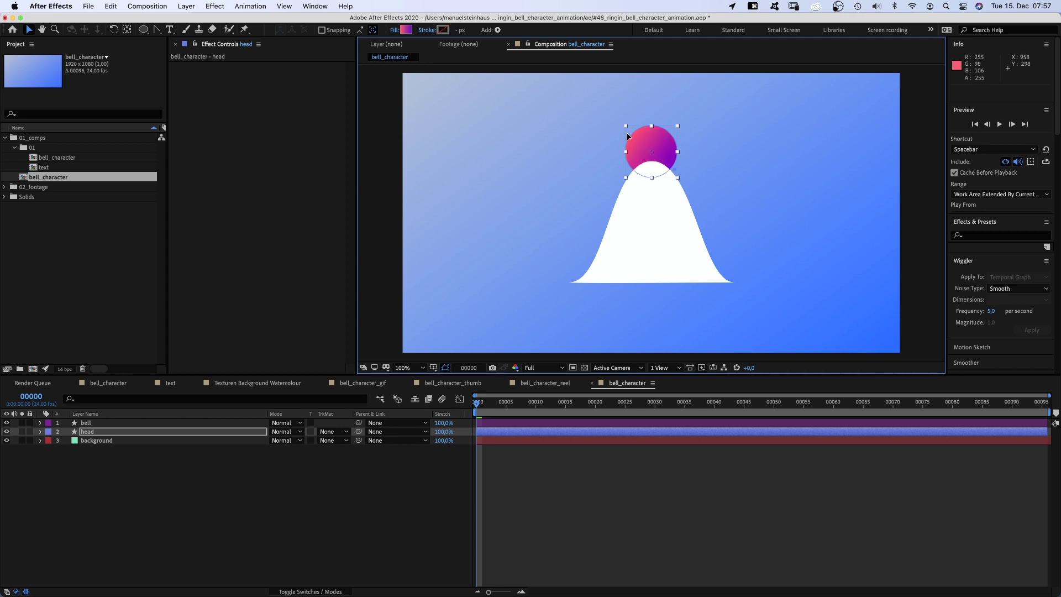
- Add an Inner Shadow layer style to the head layer and reveal its settings
left_click(87, 432)
right_click(87, 434)
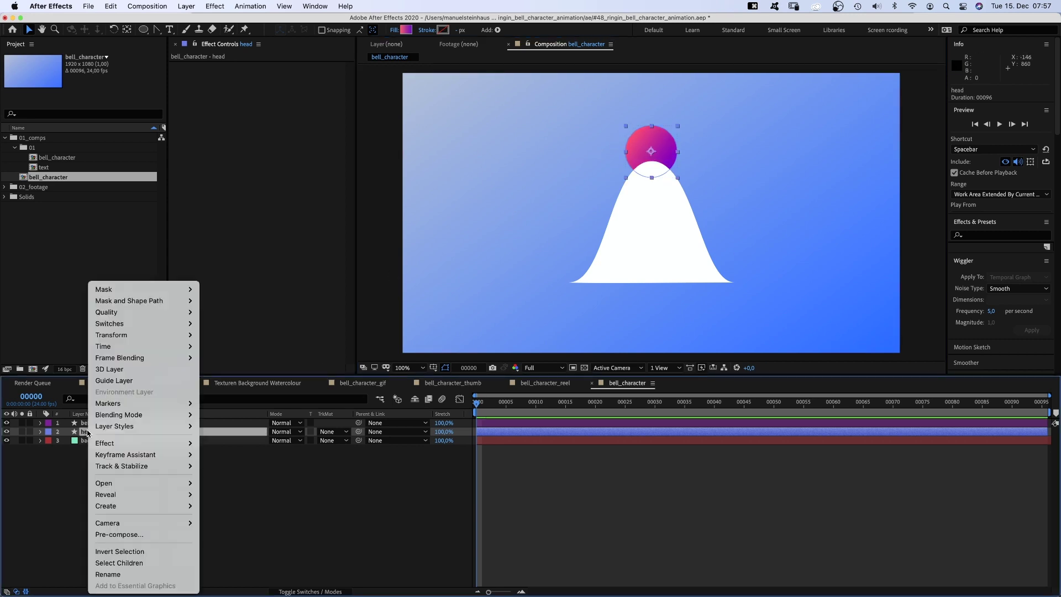
mouse_move(89, 431)
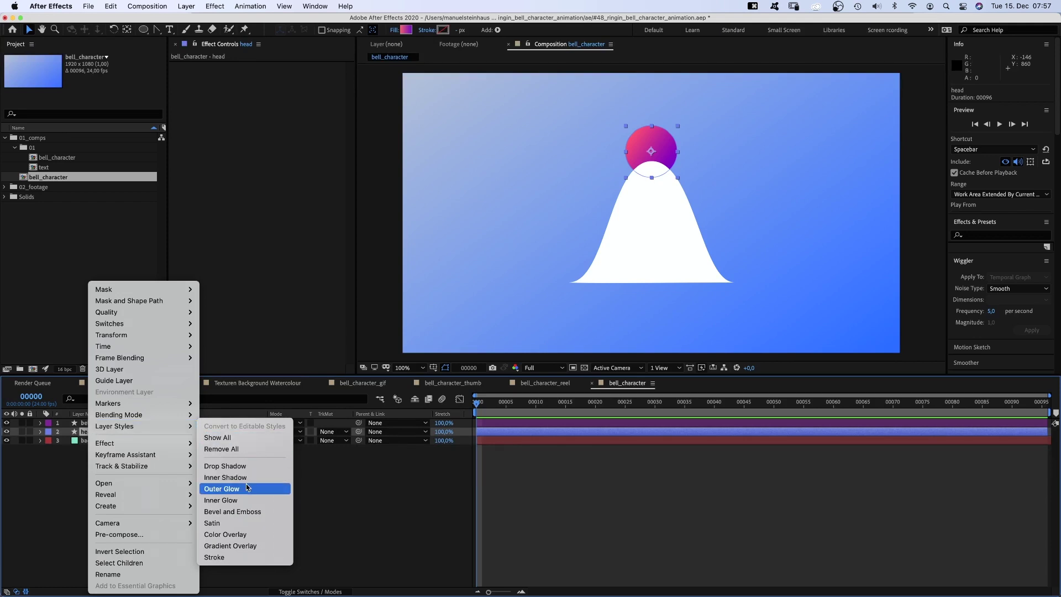
left_click(246, 477)
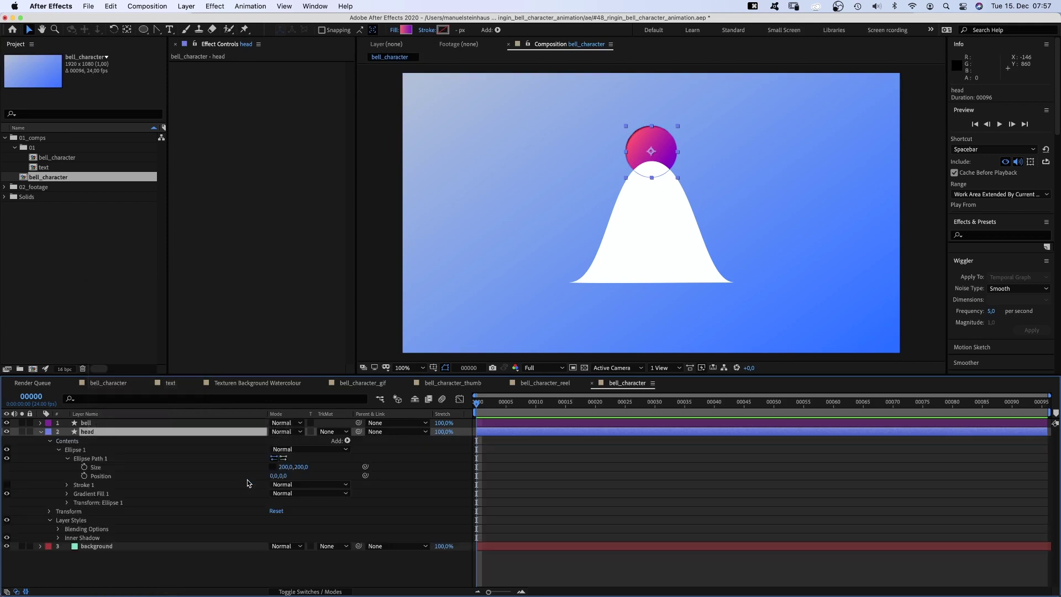
left_click(57, 539)
- Set the inner shadow colour to white and its blend mode to Normal
scroll(57, 542, "down", 2)
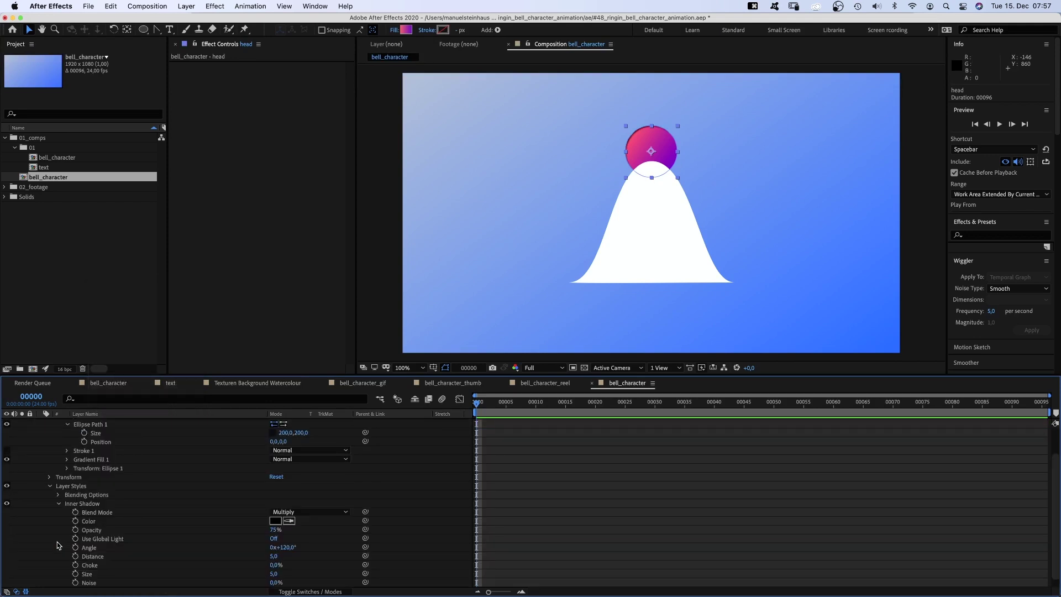
left_click(275, 521)
left_click(305, 248)
left_click(319, 248)
left_click(403, 250)
left_click(316, 513)
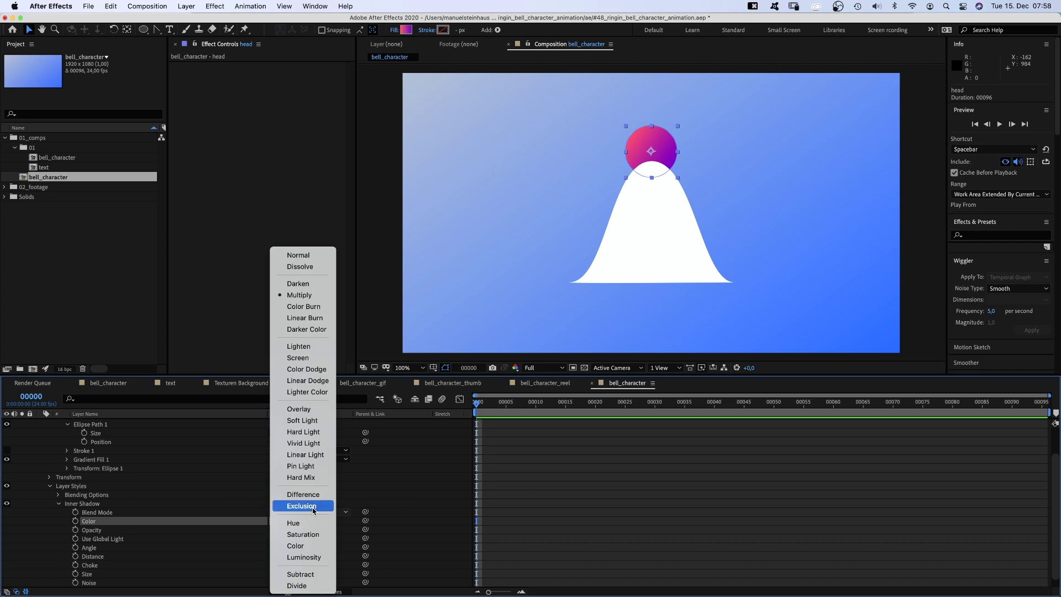
left_click(315, 256)
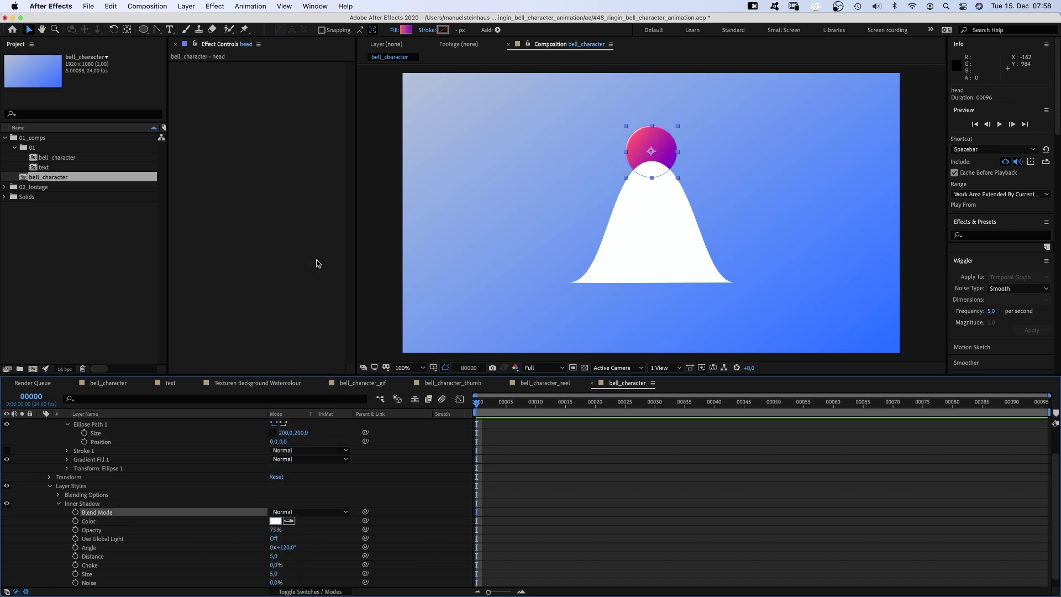
- Set the inner shadow to angle 160°, distance 25, size 10 and noise 60%
left_click(286, 546)
type("160")
key("Return")
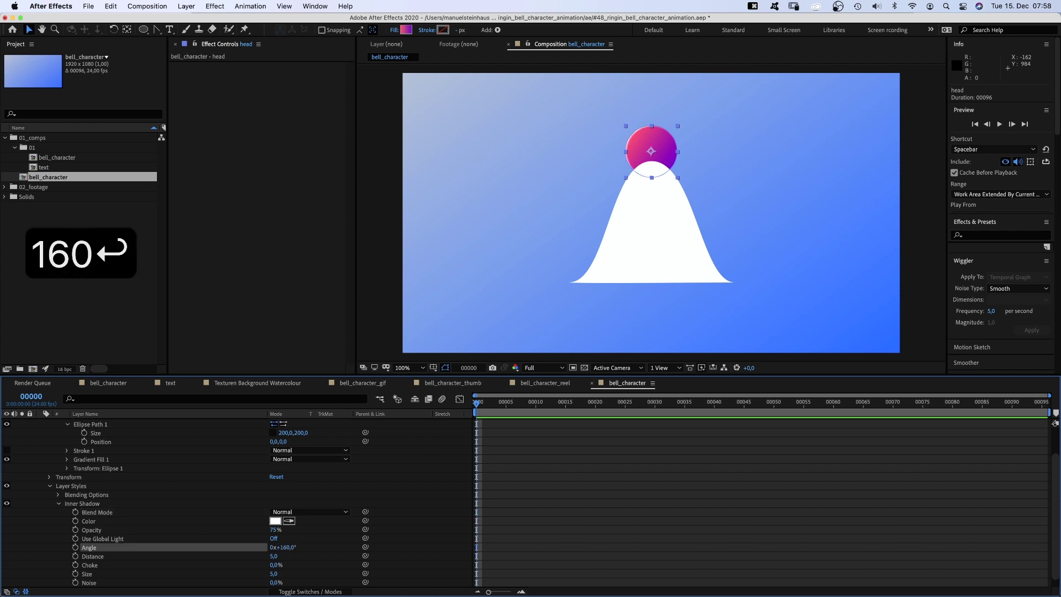
left_click(274, 557)
type("25")
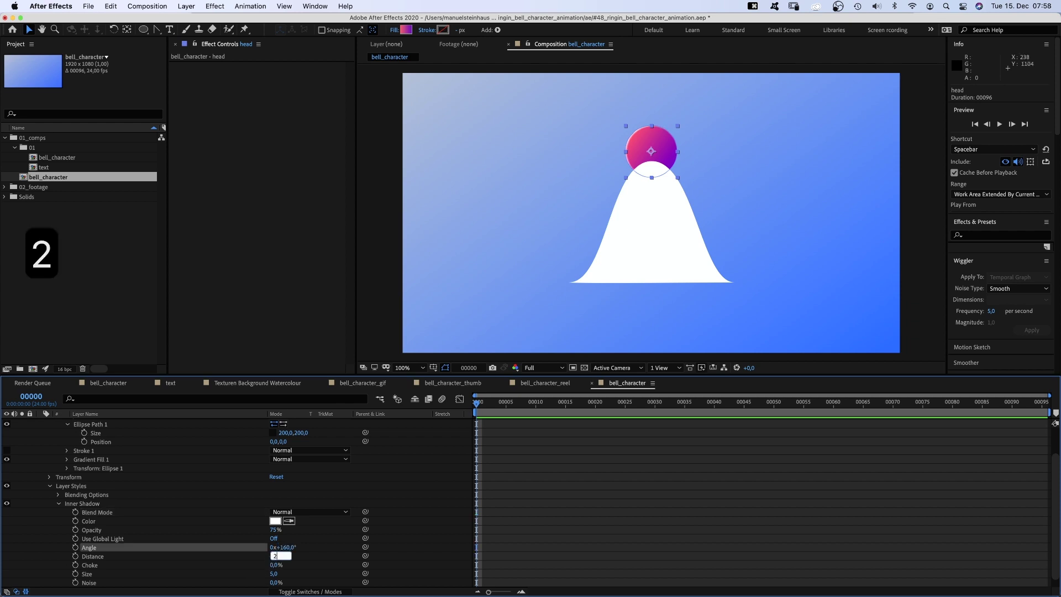
key("Return")
left_click(274, 573)
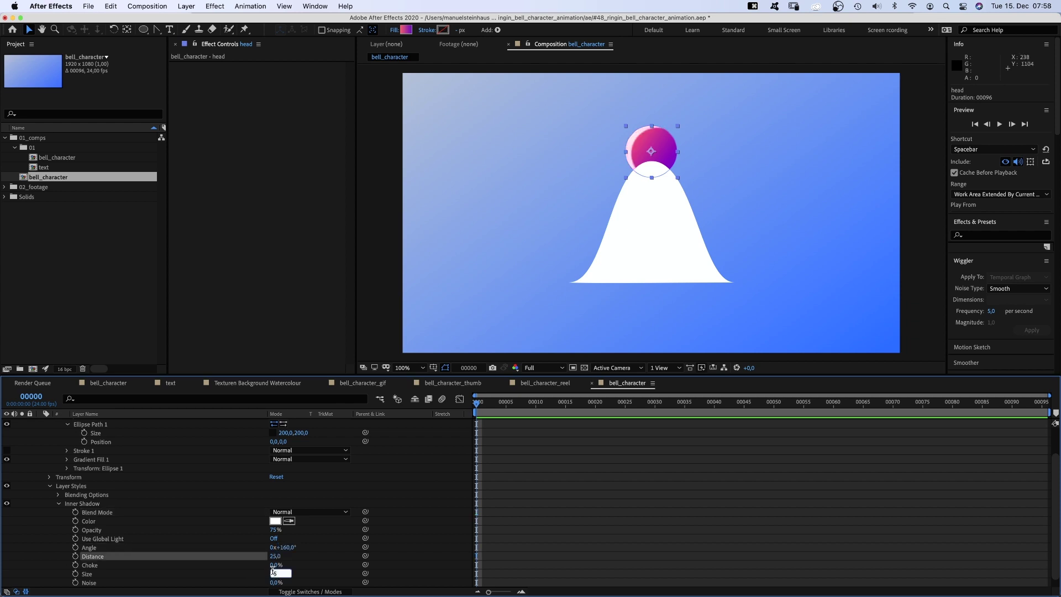
type("10")
key("Return")
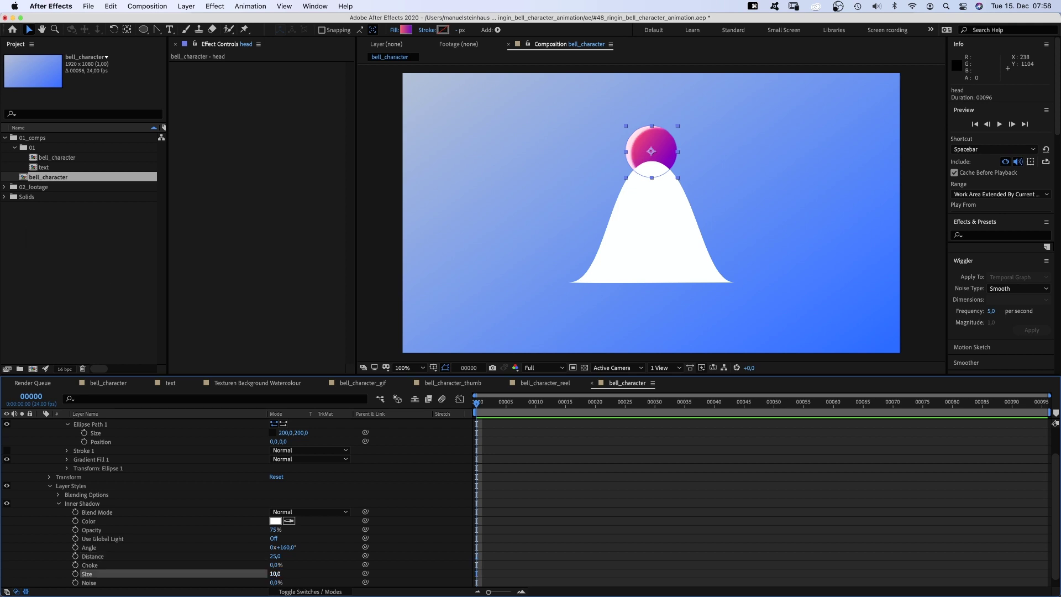
left_click(275, 582)
type("60")
key("Return")
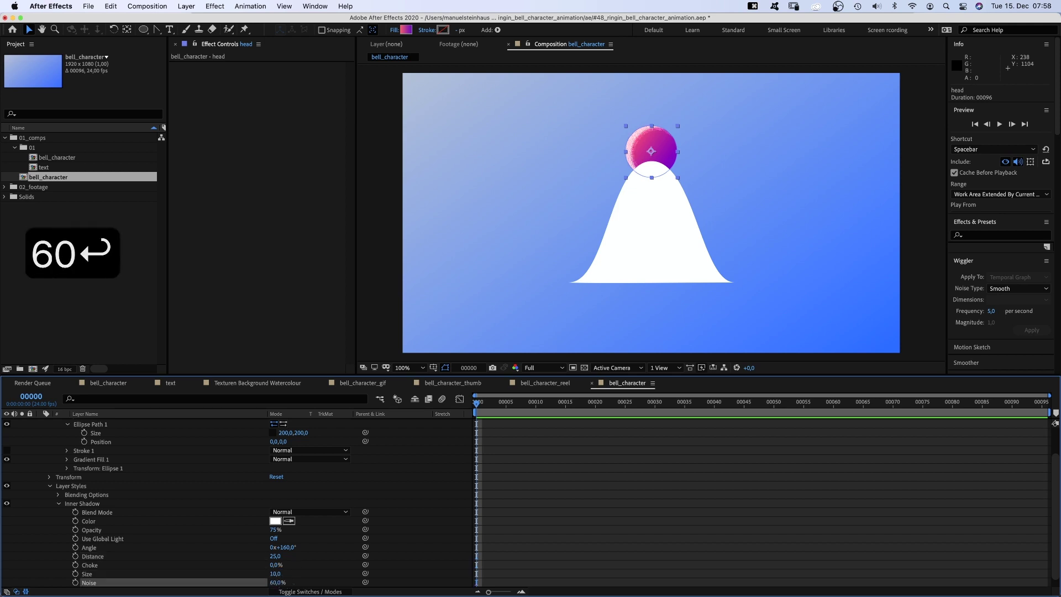
- Select the bell layer and set its stroke to None
left_click(66, 503)
key("ctrl+z")
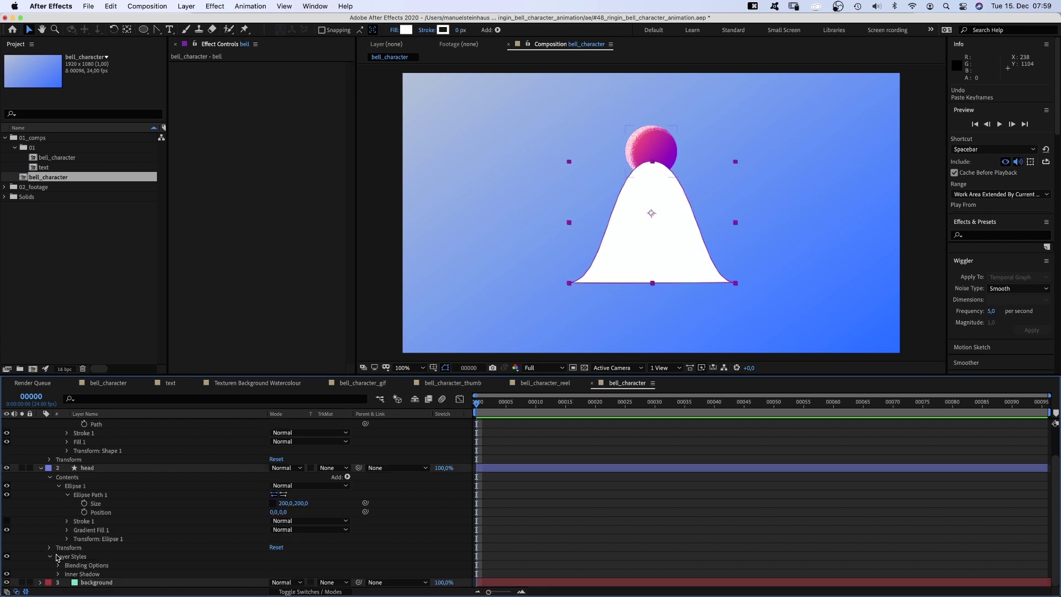
scroll(829, 458, "up", 2)
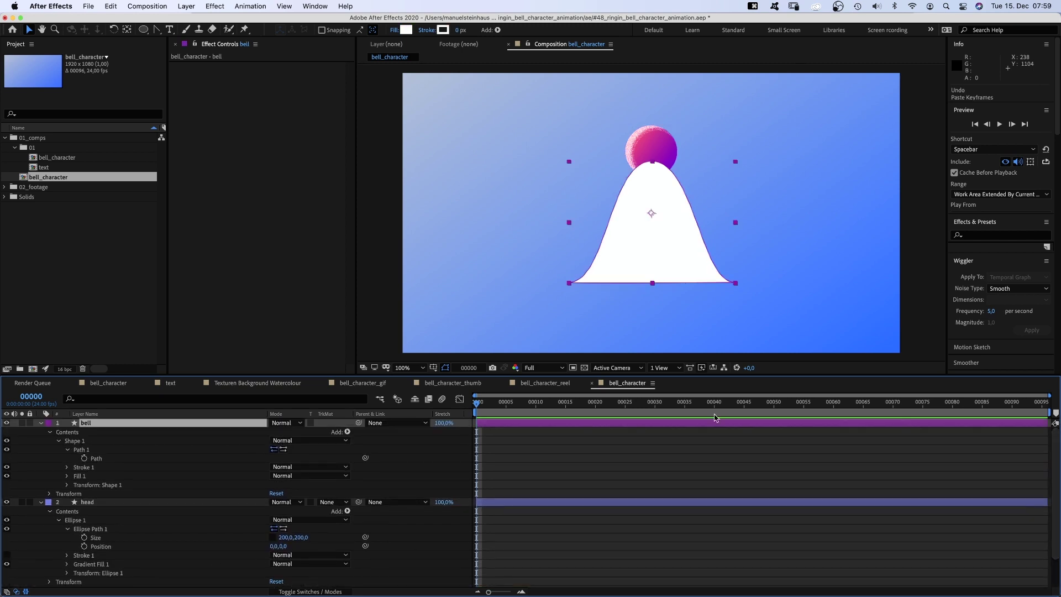
left_click(427, 30)
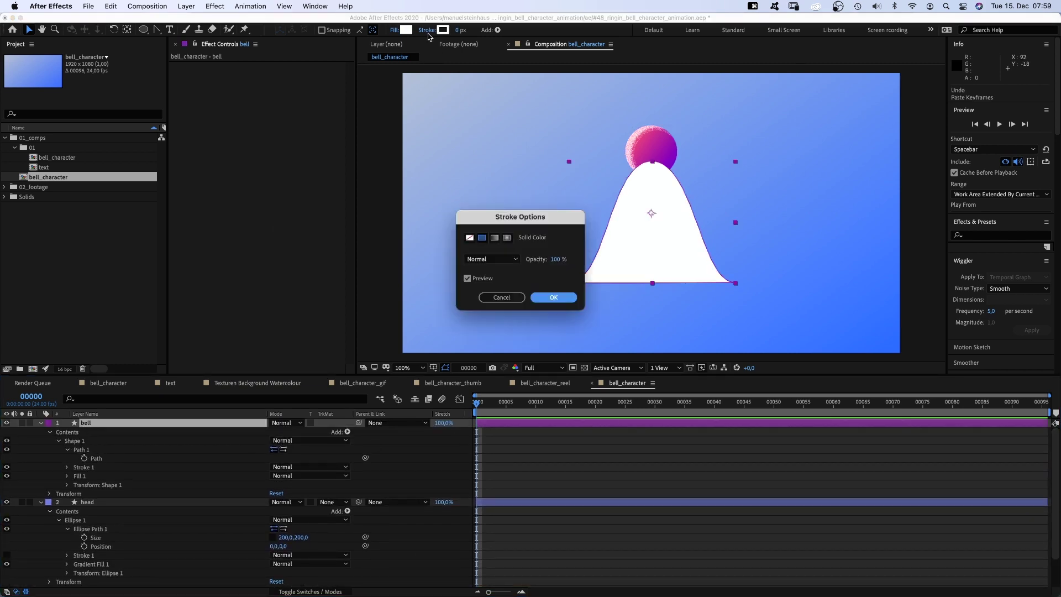
left_click(470, 239)
key("Return")
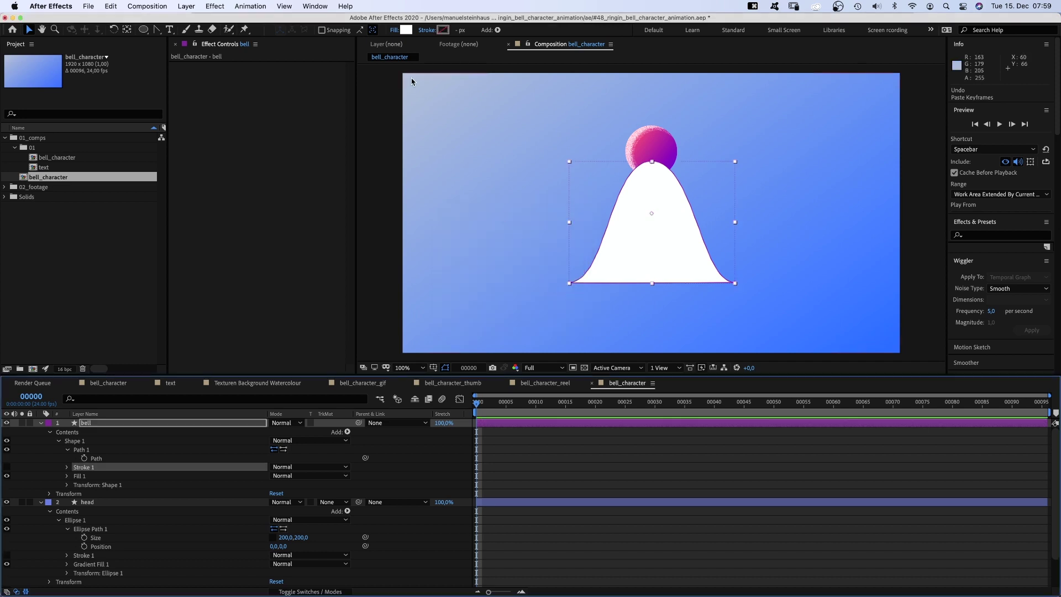
- Fill the bell with a pink FF626A to purple 7717C9 linear gradient angled diagonally
left_click(394, 30)
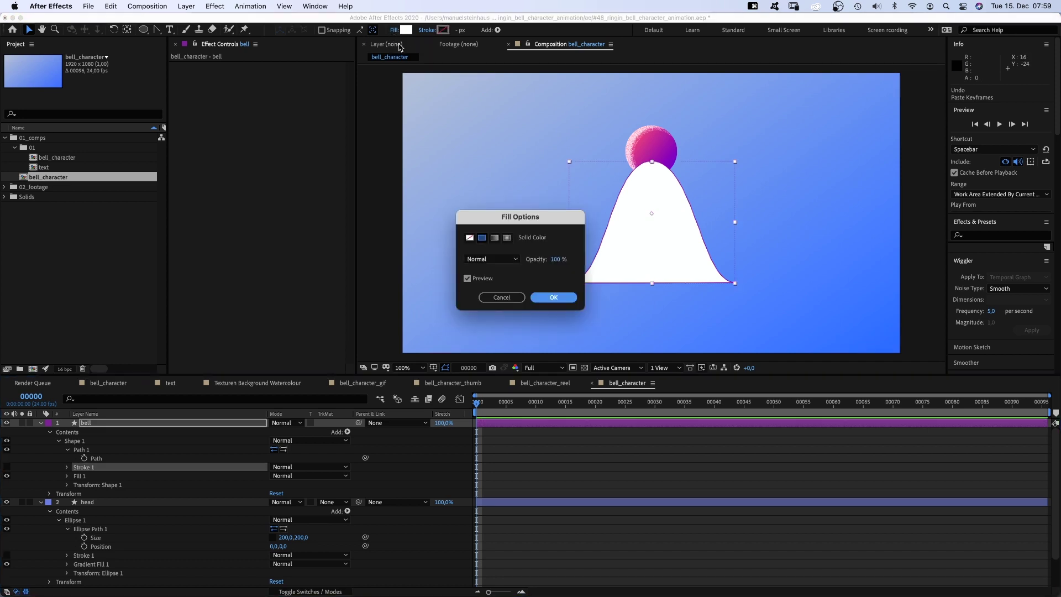
left_click(495, 238)
left_click(554, 298)
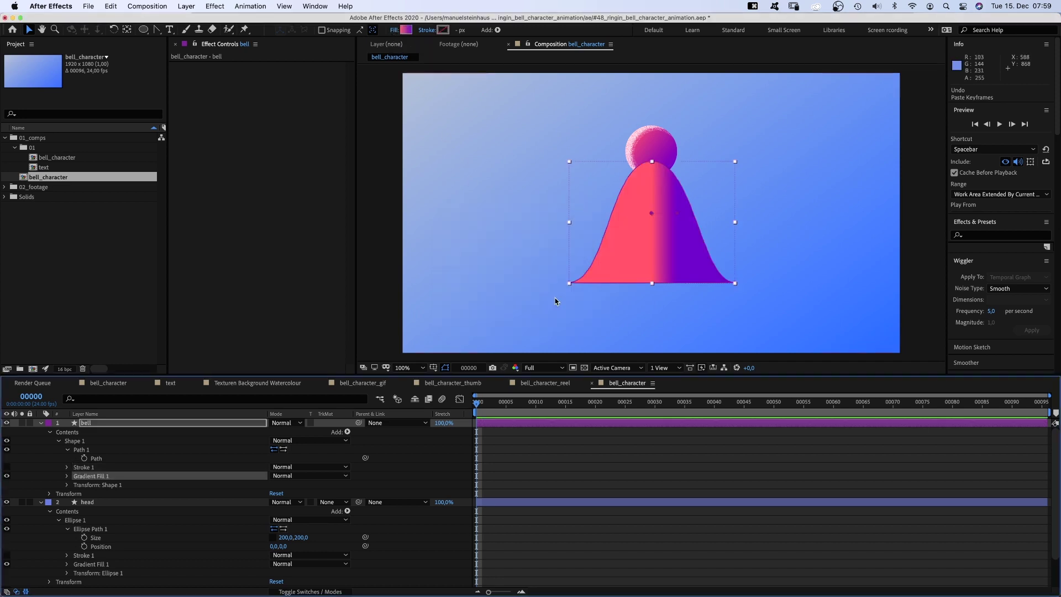
left_click(406, 30)
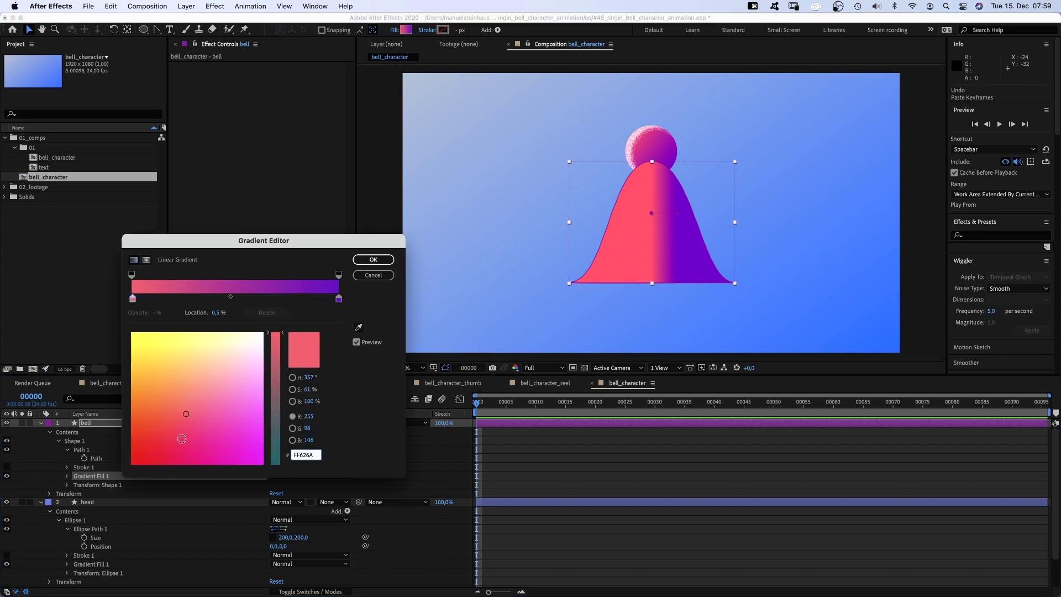
left_click(181, 416)
left_click(338, 299)
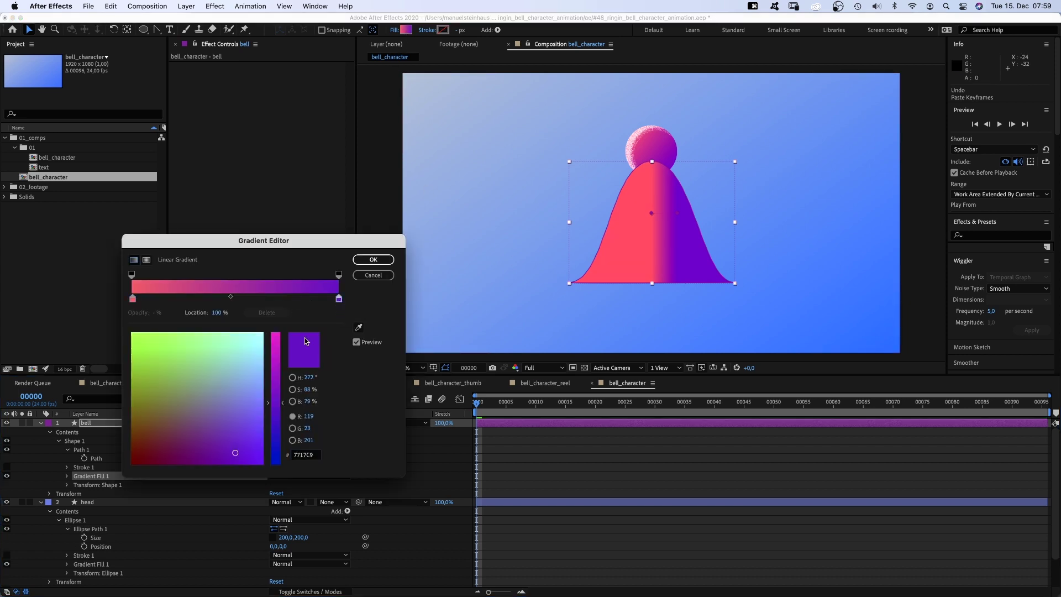
left_click(373, 259)
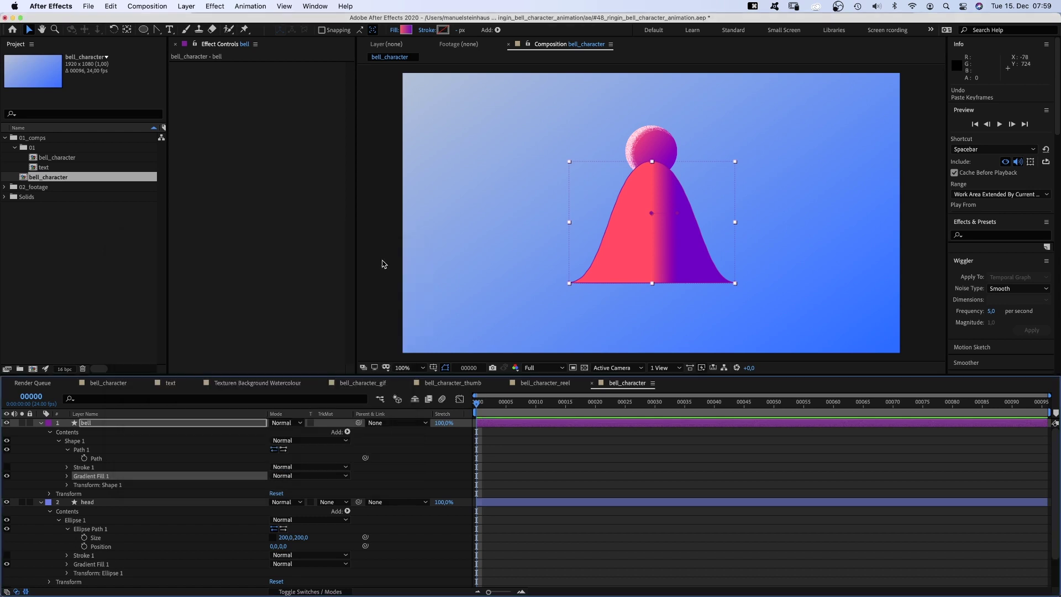
left_click_drag(683, 218, 708, 262)
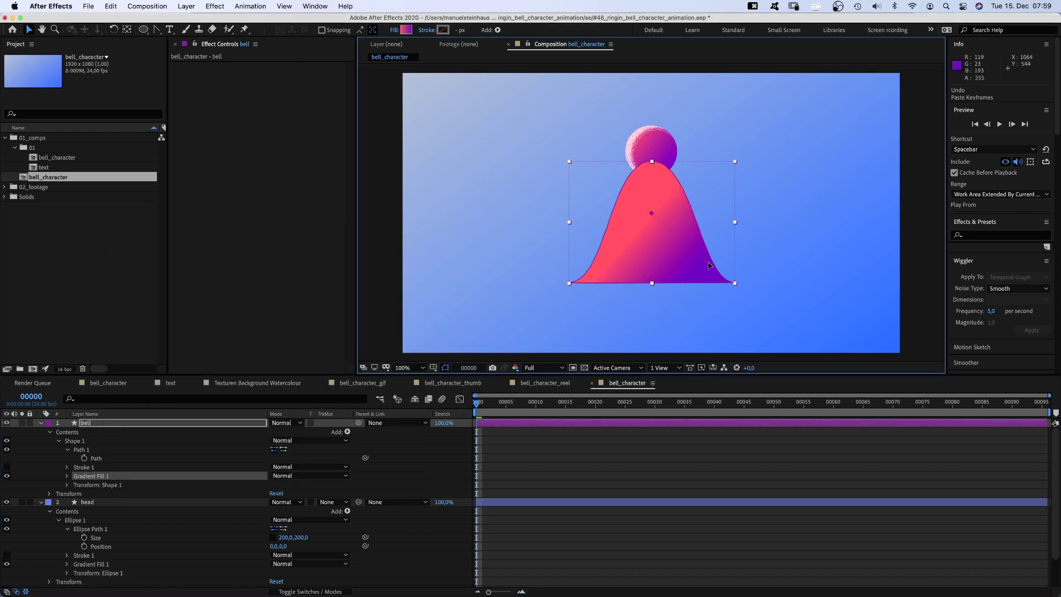
left_click_drag(639, 209, 605, 191)
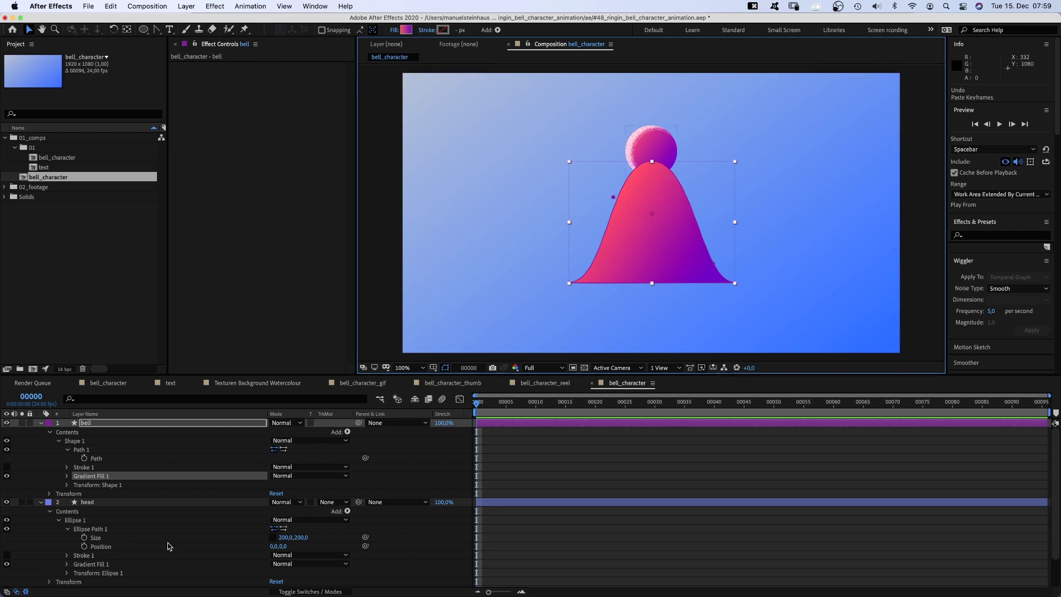
- Copy the head's Inner Shadow layer style and paste it onto the bell layer
left_click(1047, 499)
scroll(768, 514, "down", 2)
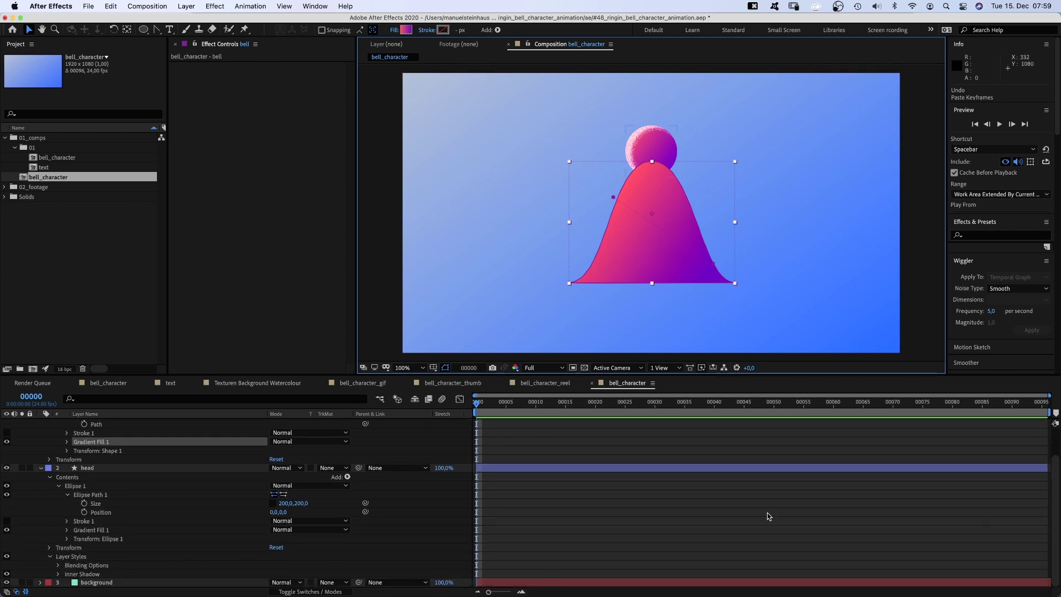
left_click(66, 557)
key("super+c")
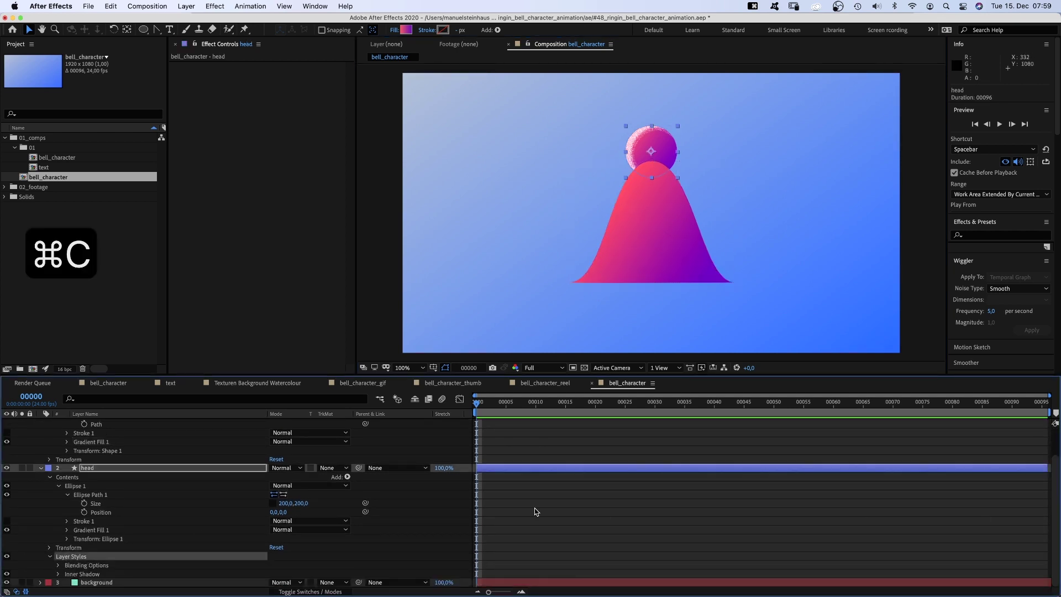
scroll(416, 450, "up", 2)
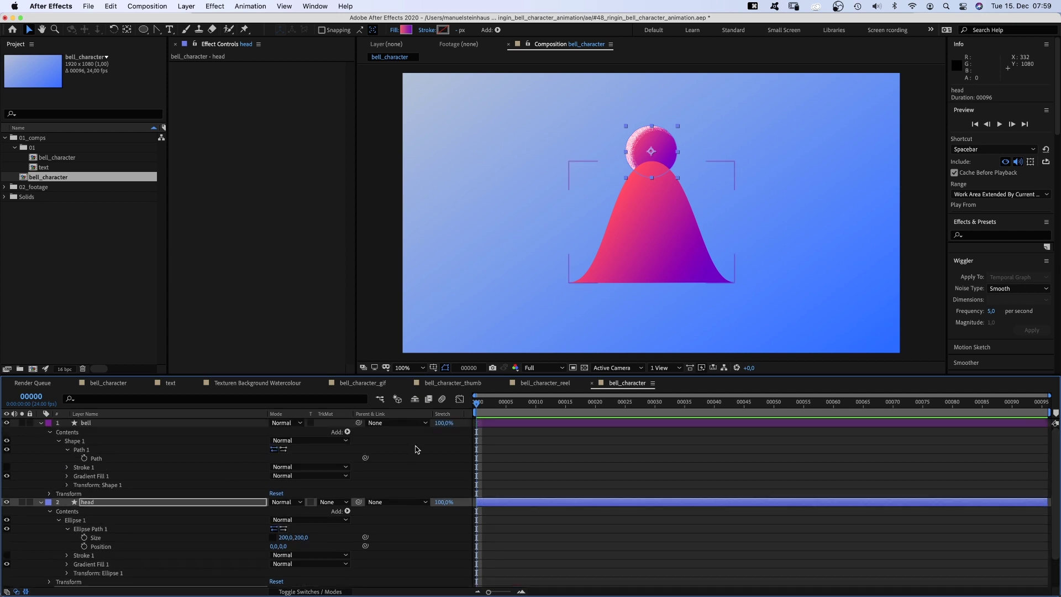
left_click(87, 426)
key("super+v")
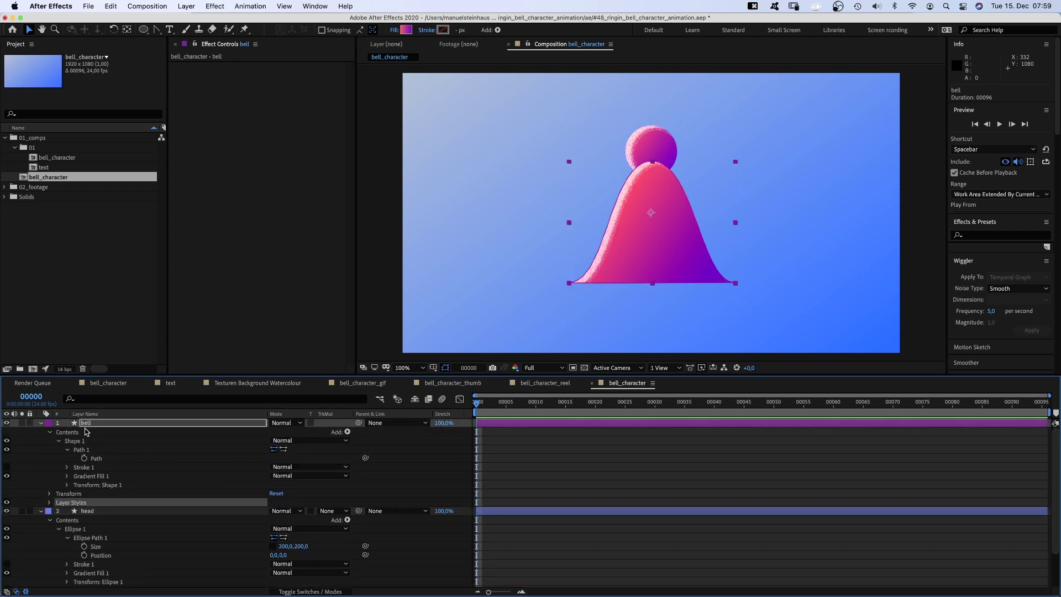
- Retune the bell's inner shadow to a 195° angle with adjusted distance and size 12
left_click(49, 503)
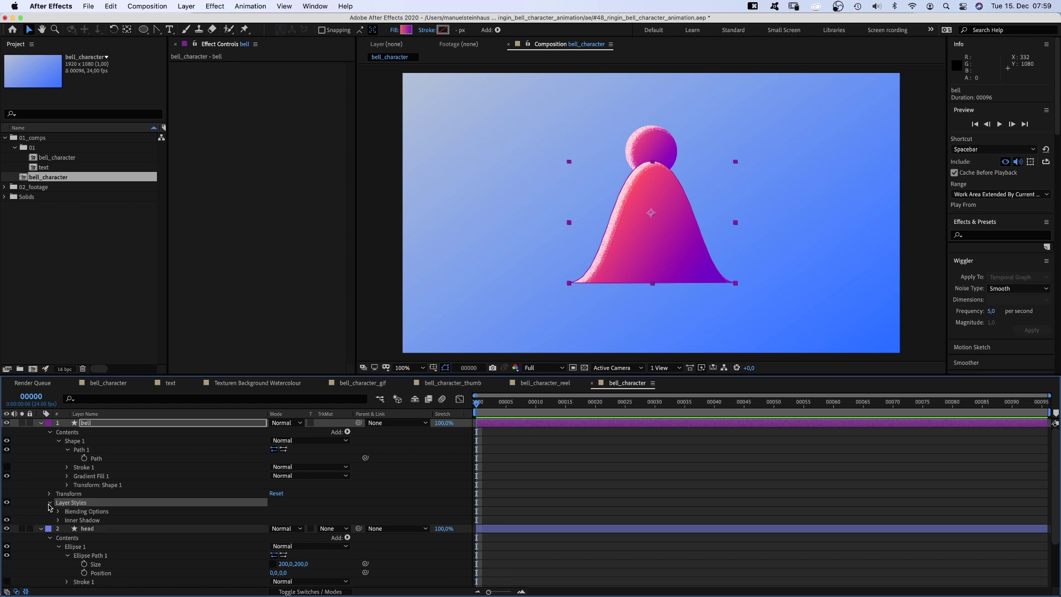
left_click(58, 521)
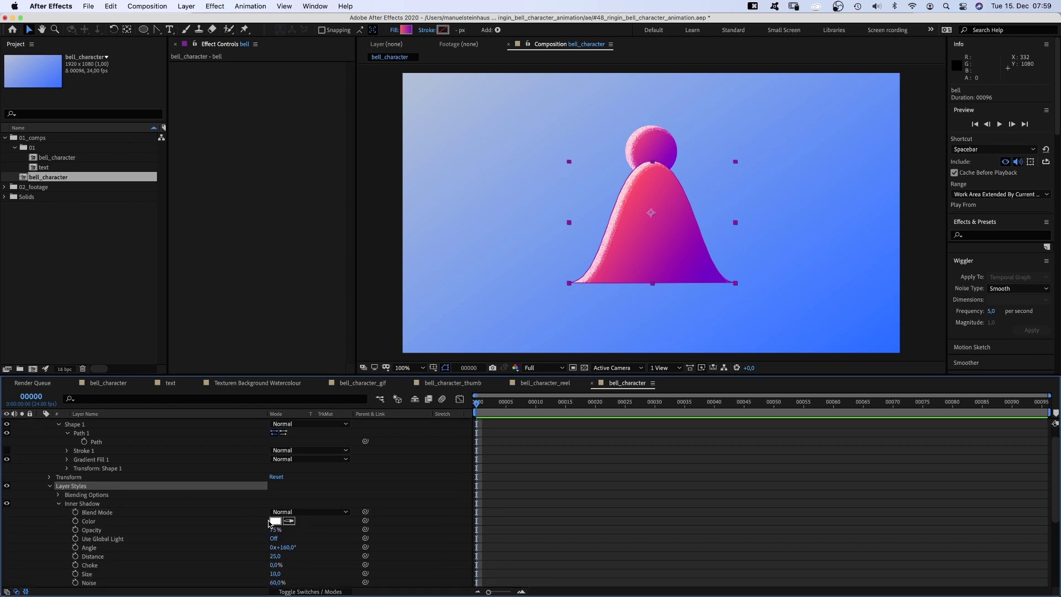
mouse_move(287, 549)
left_mouse_down()
mouse_move(300, 542)
mouse_move(277, 578)
mouse_move(272, 558)
mouse_move(255, 577)
mouse_move(277, 557)
left_mouse_up()
left_click(272, 582)
left_click(50, 487)
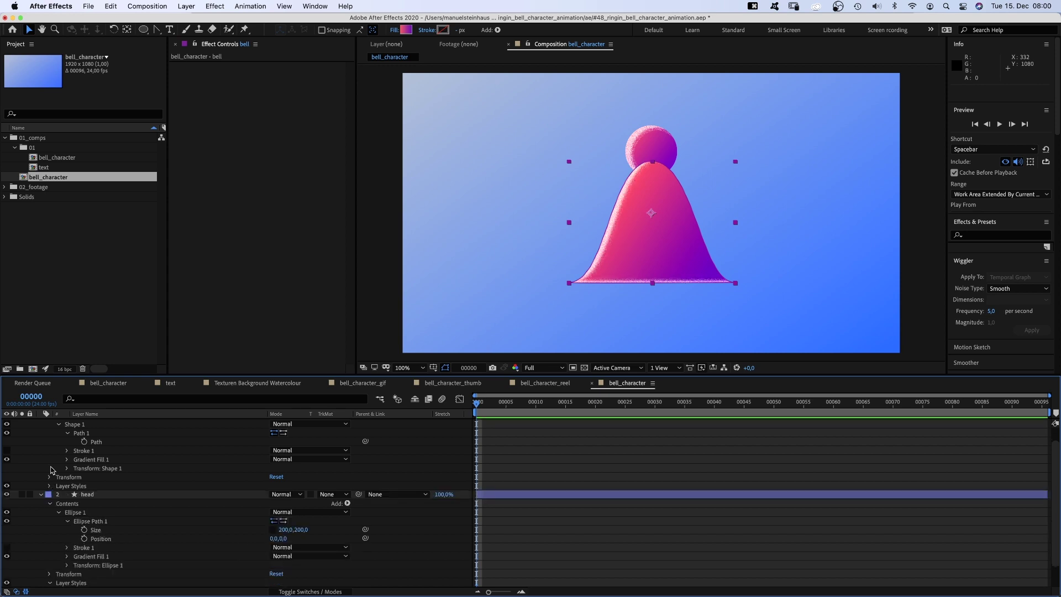
- Duplicate the head layer and rename the copy 'clapper'
left_click(41, 494)
left_click(40, 423)
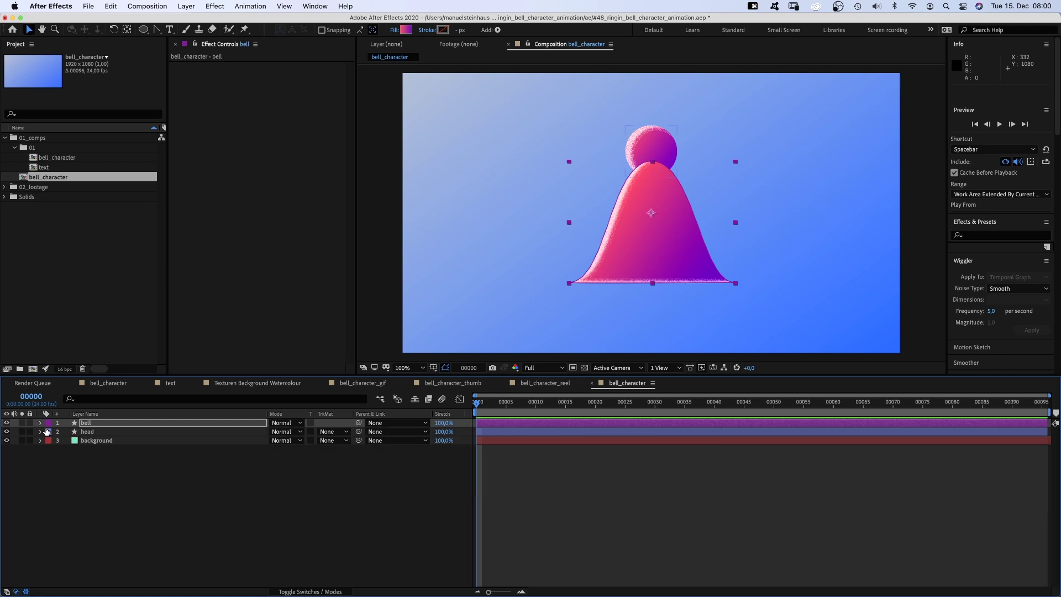
left_click(86, 433)
key("super+d")
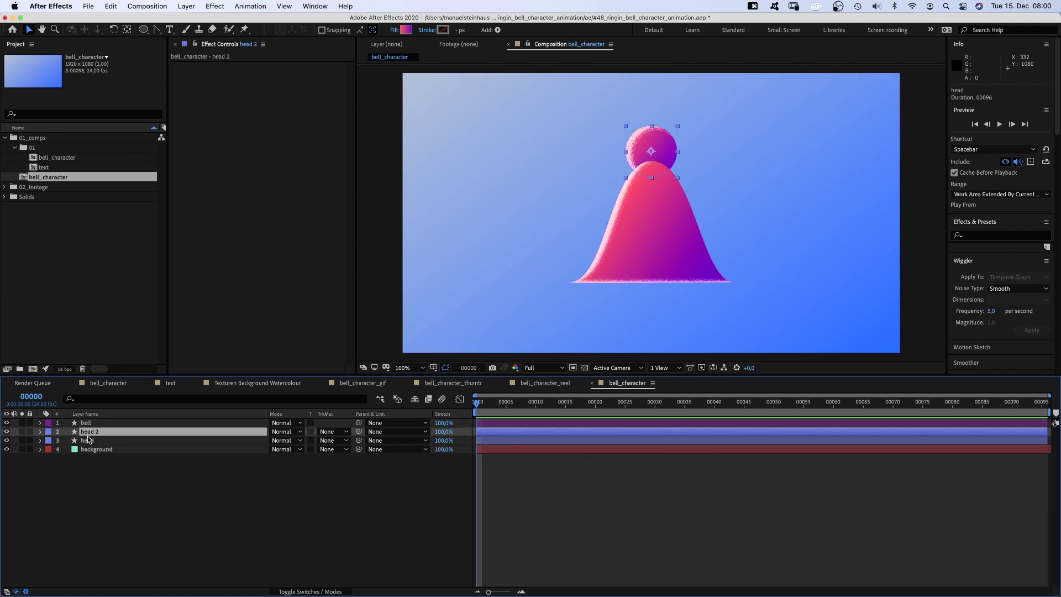
key("Return")
type("clapper")
key("Return")
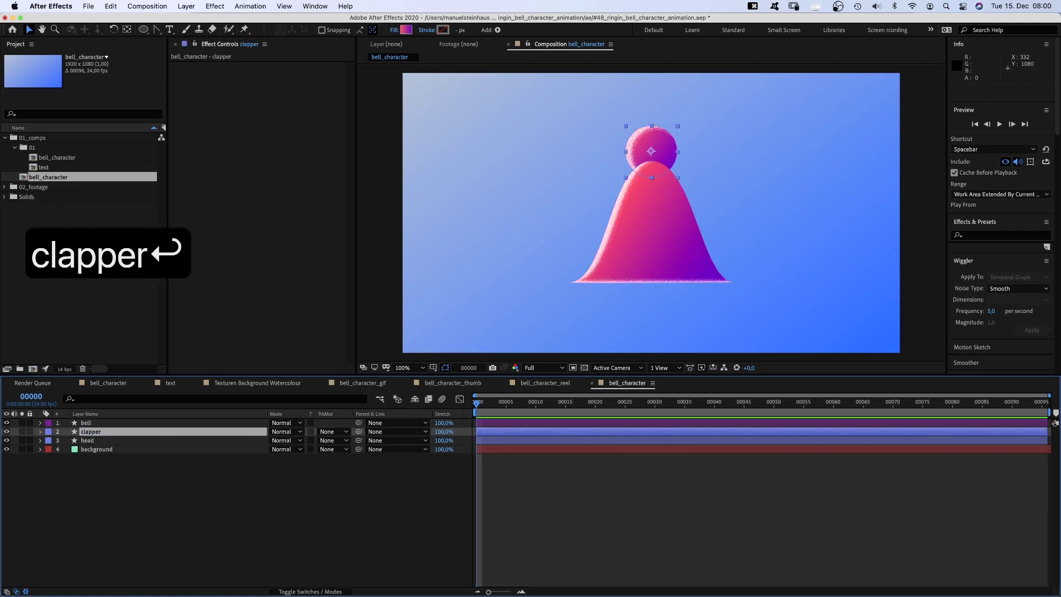
- Stack clapper beneath head and move it down to the bell's rim at 960,812
left_click(89, 434)
left_click_drag(89, 435, 90, 447)
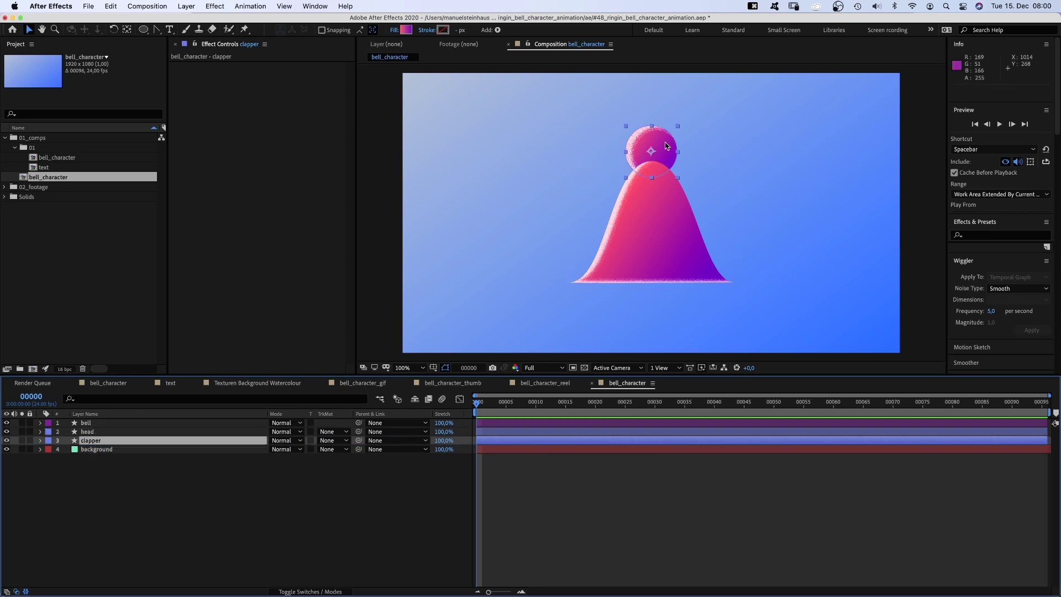
left_click_drag(669, 146, 669, 273)
- Give the clapper's Inner Shadow a dark purple 5A054F colour at a 326° angle
left_click(40, 441)
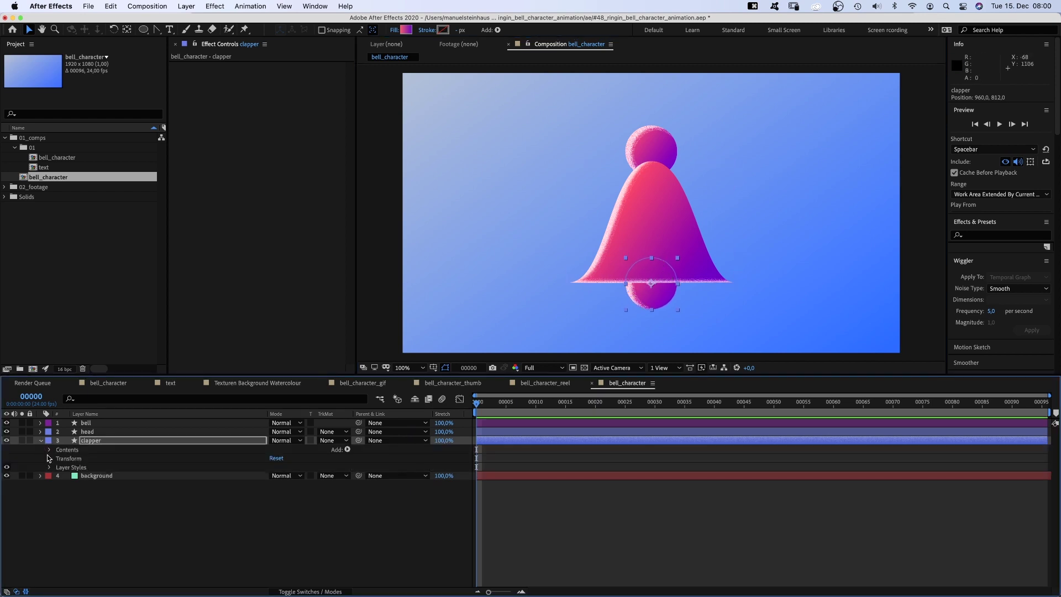
left_click(49, 467)
left_click(58, 486)
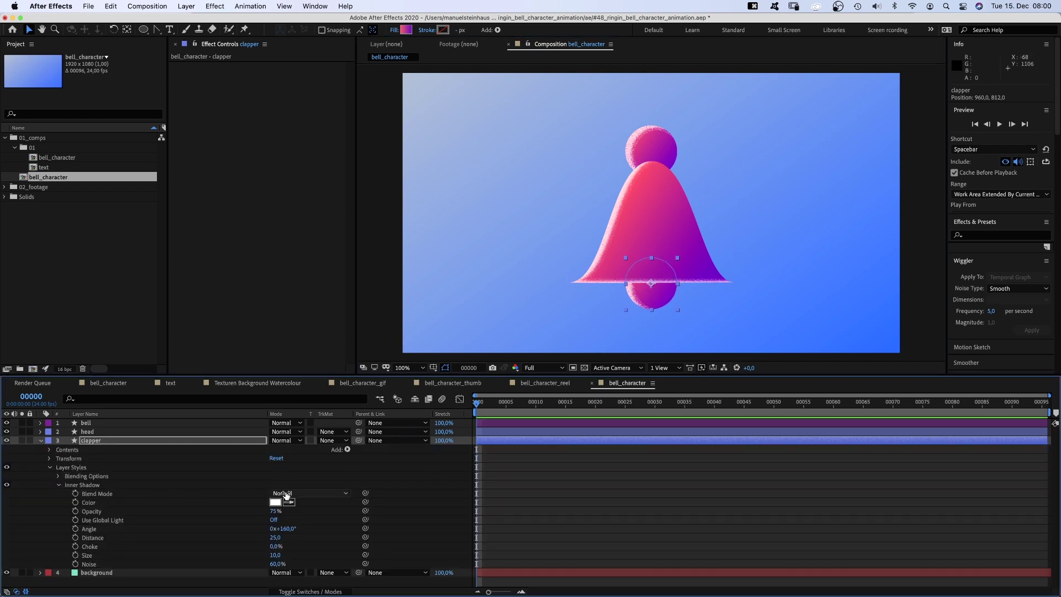
left_click(275, 503)
left_click_drag(316, 319, 317, 348)
left_click_drag(266, 344, 234, 366)
left_click(320, 331)
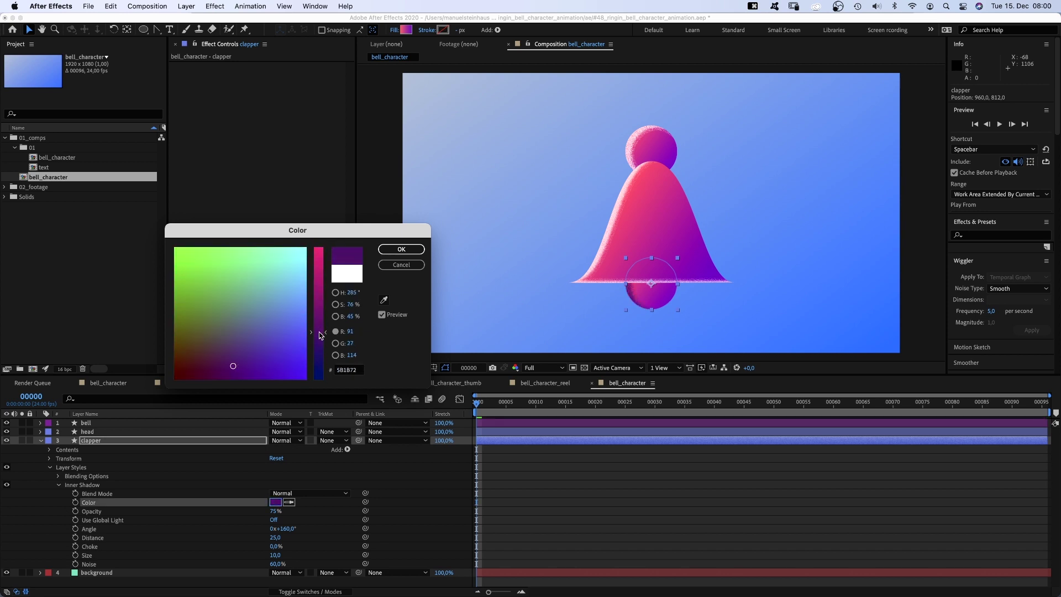
left_click_drag(233, 366, 214, 377)
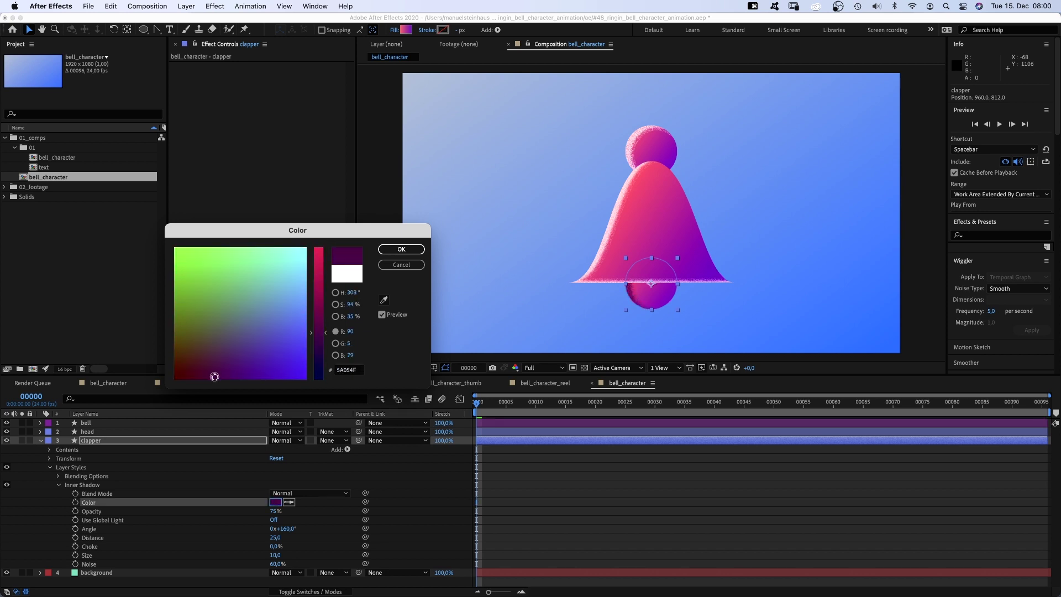
left_click(401, 250)
left_click_drag(287, 531, 296, 528)
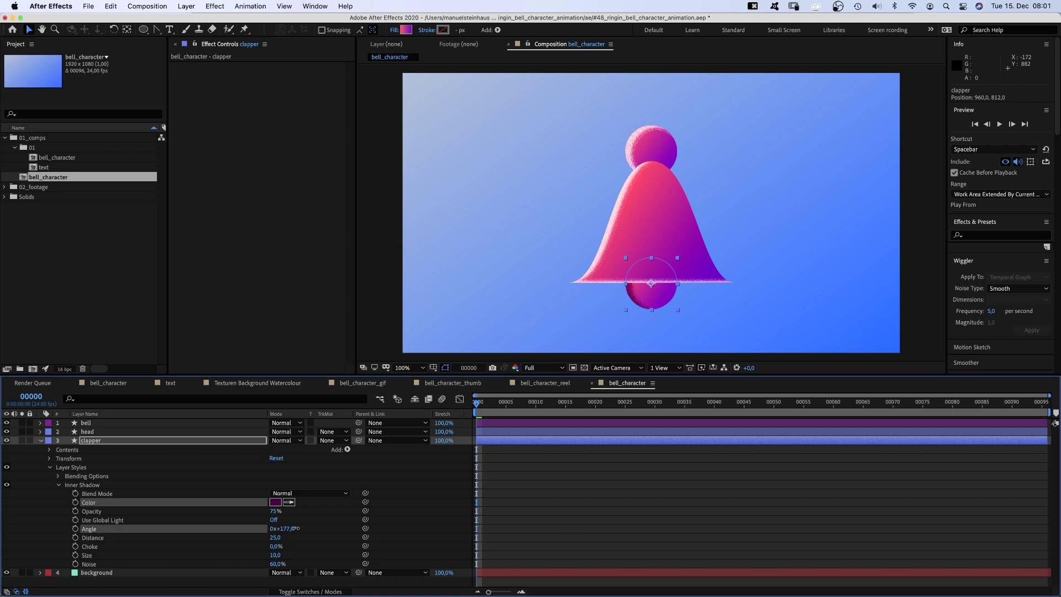
left_click_drag(351, 504, 348, 504)
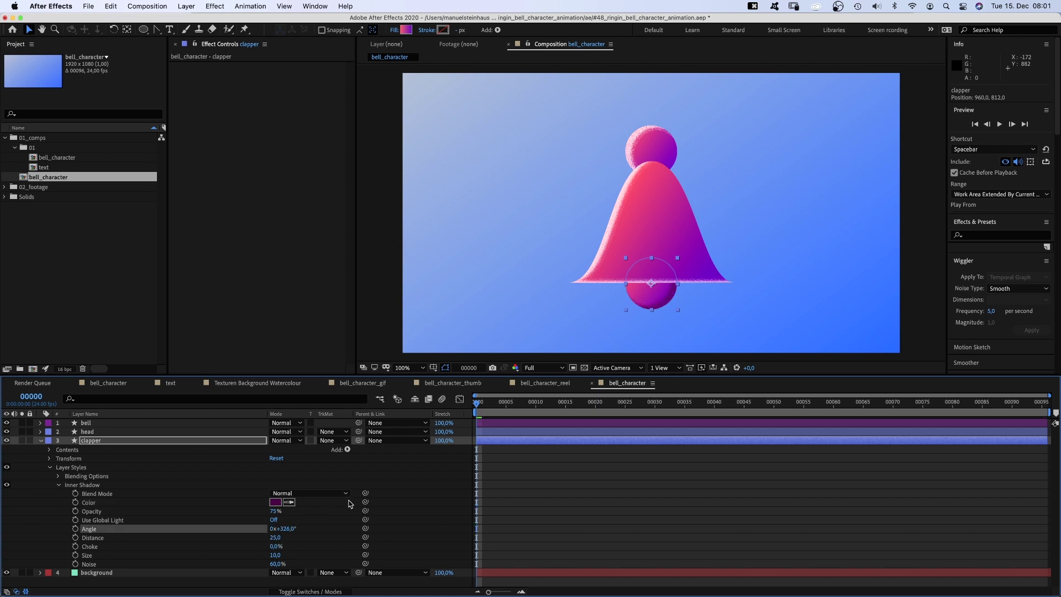
- Darken both stops of the clapper's gradient fill to C94E53 and 5F13A1
left_click(407, 32)
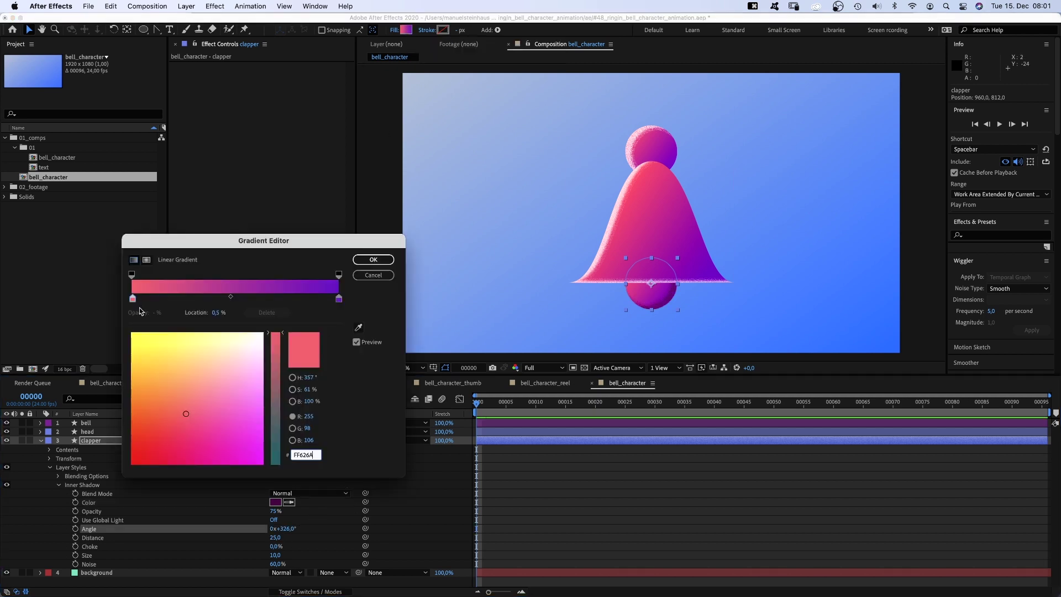
left_click(133, 299)
left_click_drag(311, 405, 300, 403)
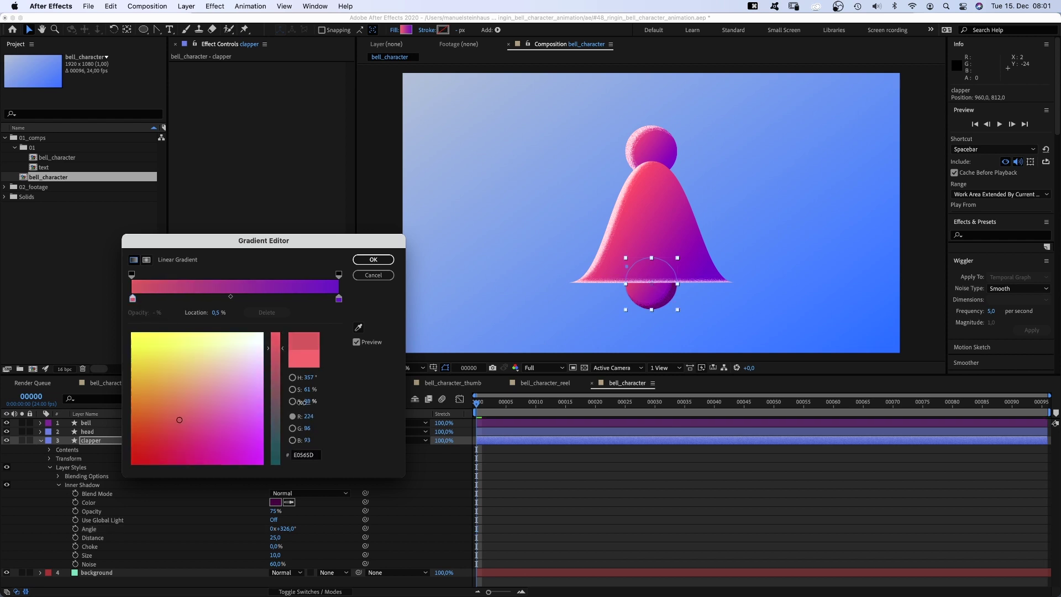
left_click(339, 301)
left_click_drag(307, 405, 299, 402)
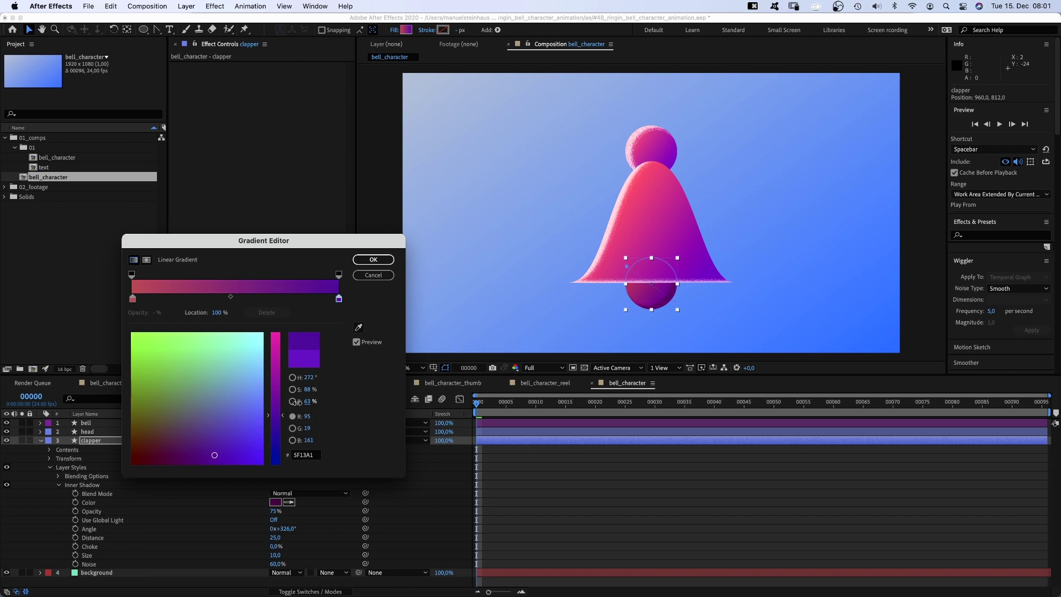
left_click(374, 261)
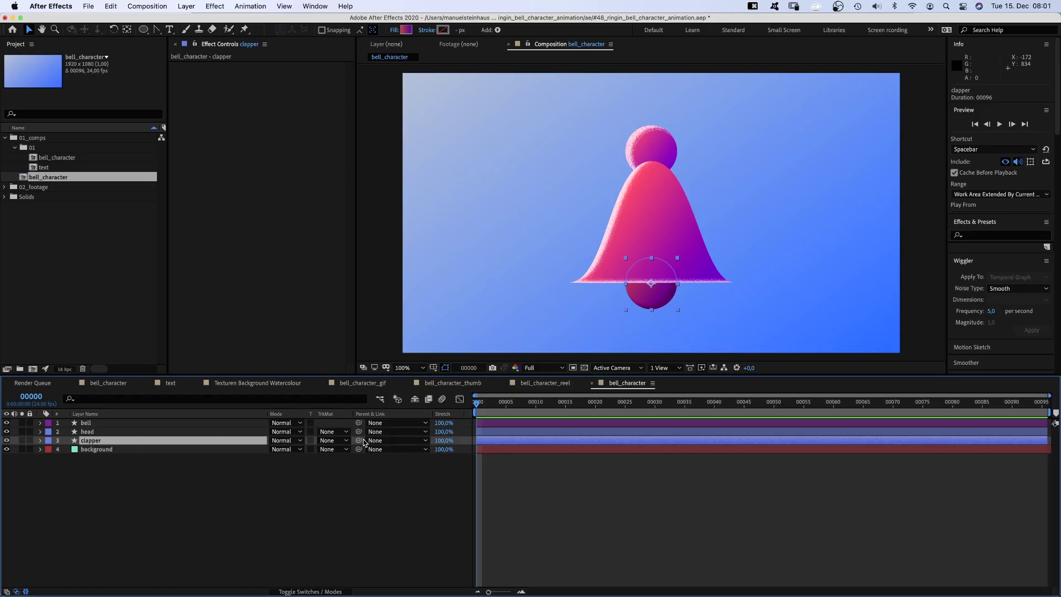
- Parent the clapper layer to the bell and the bell layer to the head
left_click_drag(200, 440, 109, 424)
left_click(108, 424)
left_click_drag(358, 423, 100, 435)
left_click(101, 435)
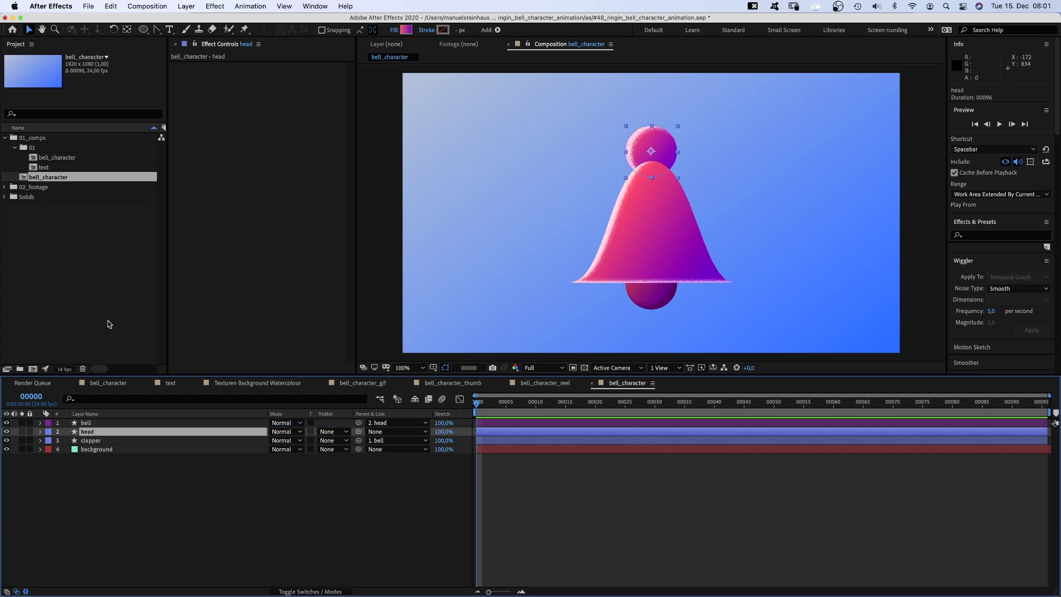
- Move the clapper's anchor point up to the bell's top and the bell's up to the head
left_click(126, 30)
left_click(86, 438)
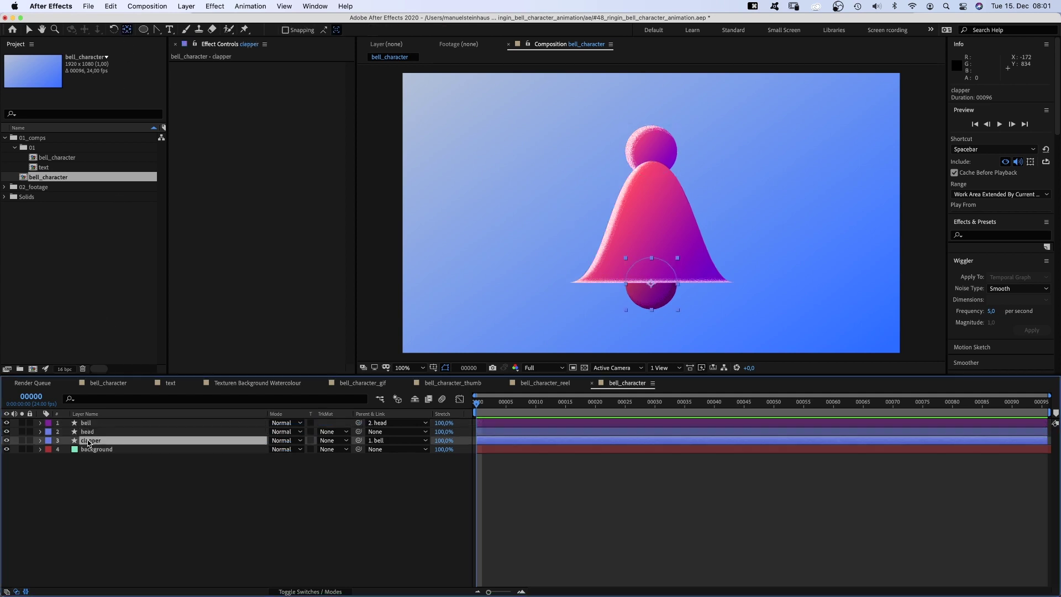
left_click_drag(653, 285, 655, 158)
left_click(89, 424)
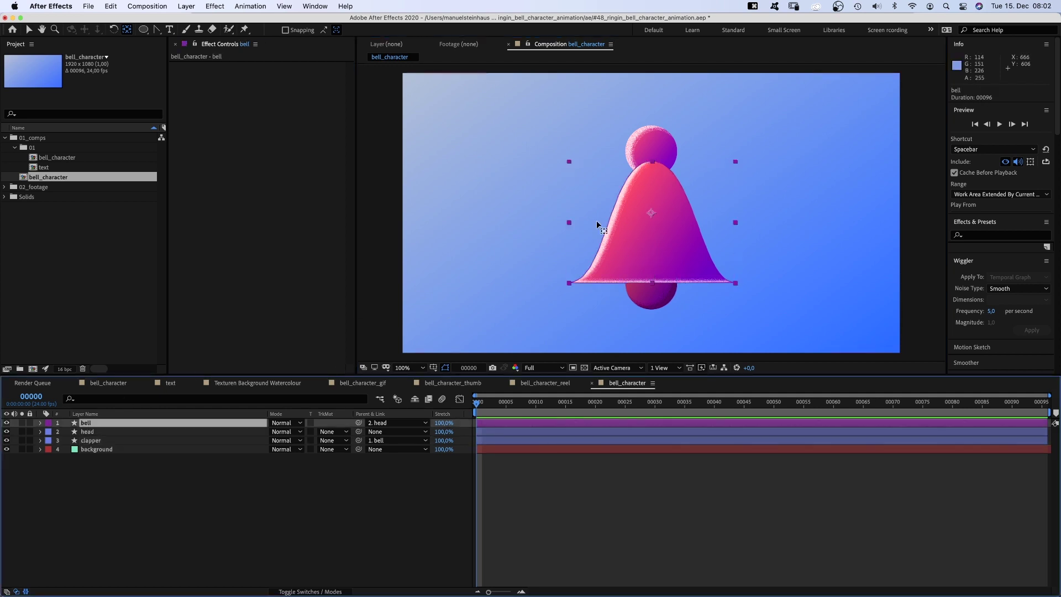
left_click_drag(653, 214, 656, 153)
- Set the work area to run from frame 00010 to frame 00089, 80 frames long
key("v")
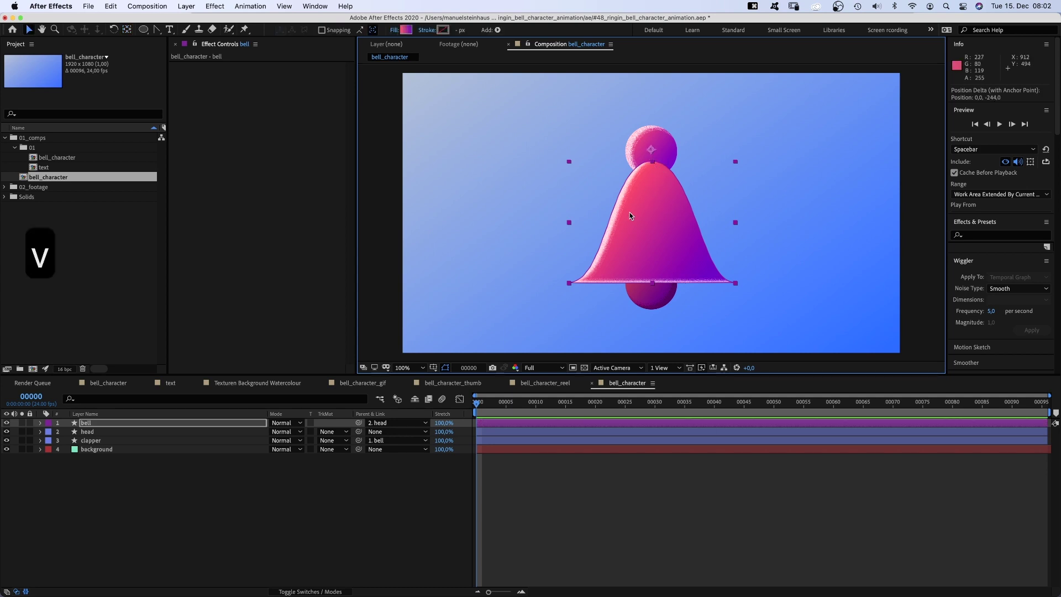
left_click(528, 408)
left_click(534, 409)
key("b")
left_click_drag(964, 403, 1006, 404)
key("n")
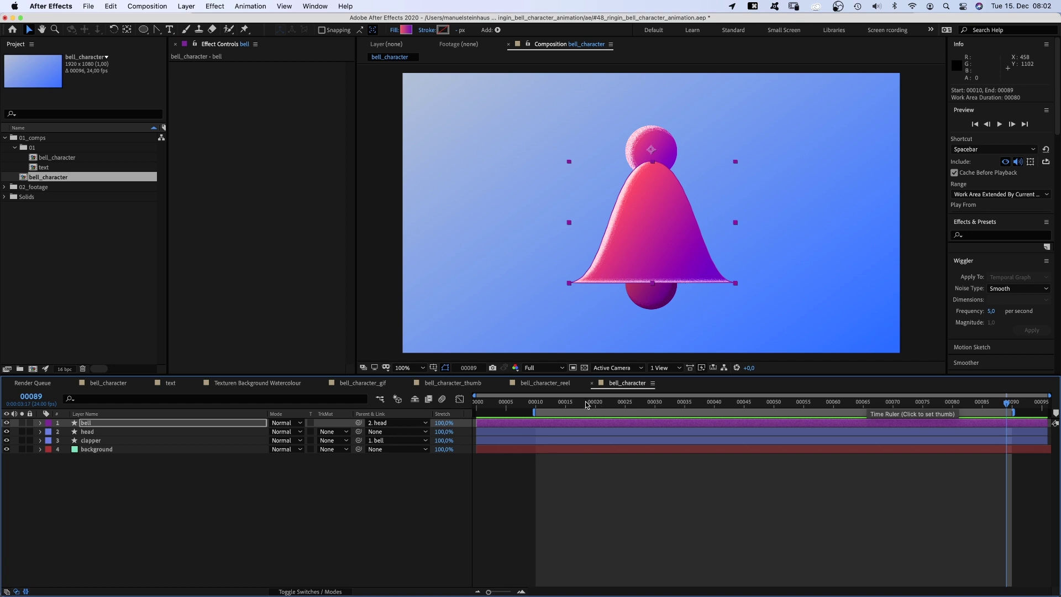
- At frame 10, key bell rotation at -25°, clapper rotation at -18°, and the head's position
left_click_drag(559, 404, 535, 403)
key("r")
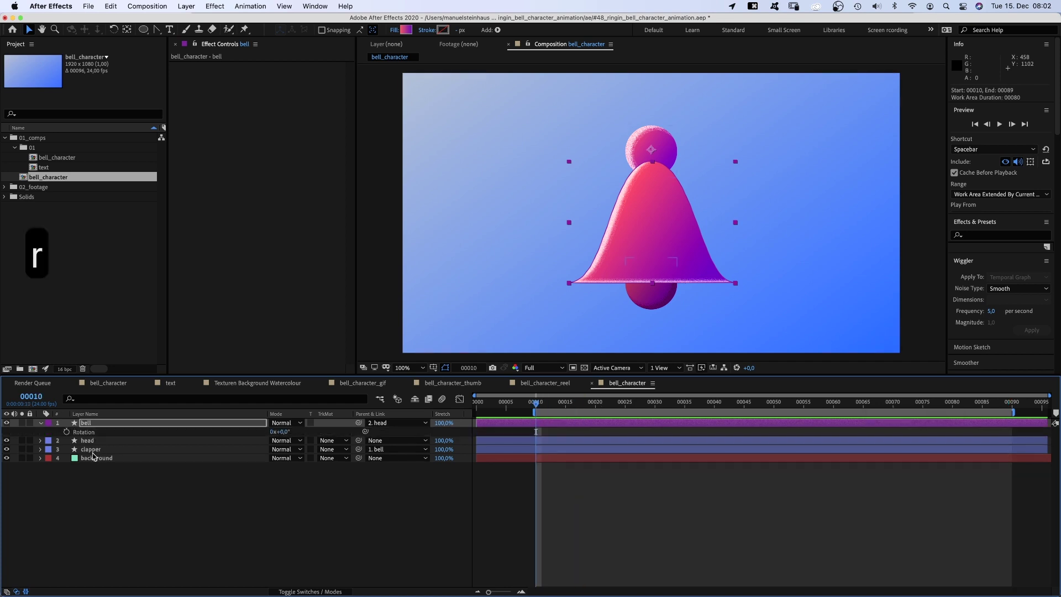
left_click(97, 449)
key("r")
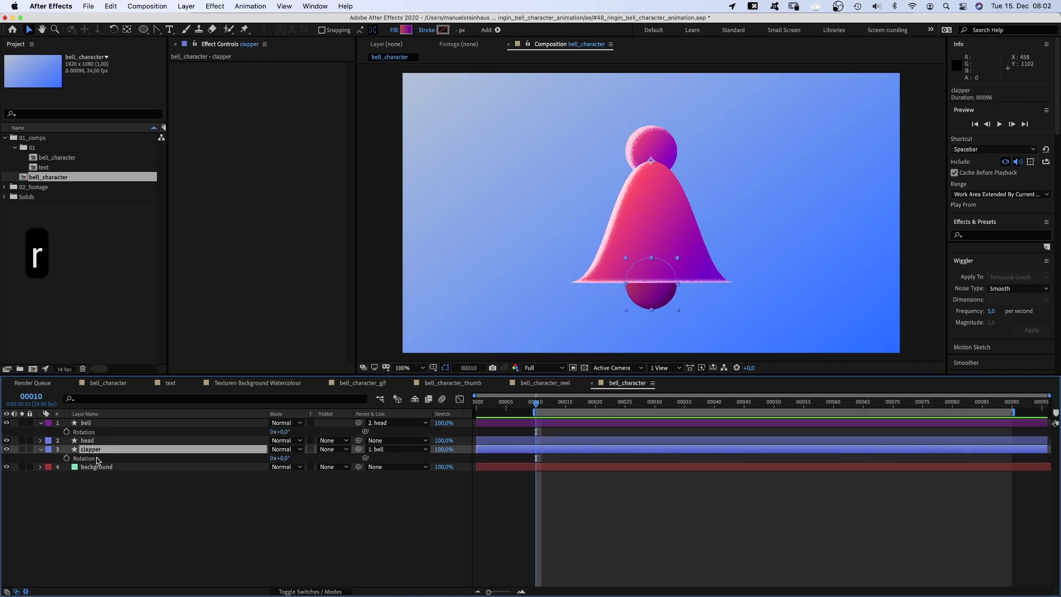
left_click(66, 432)
left_click(66, 458)
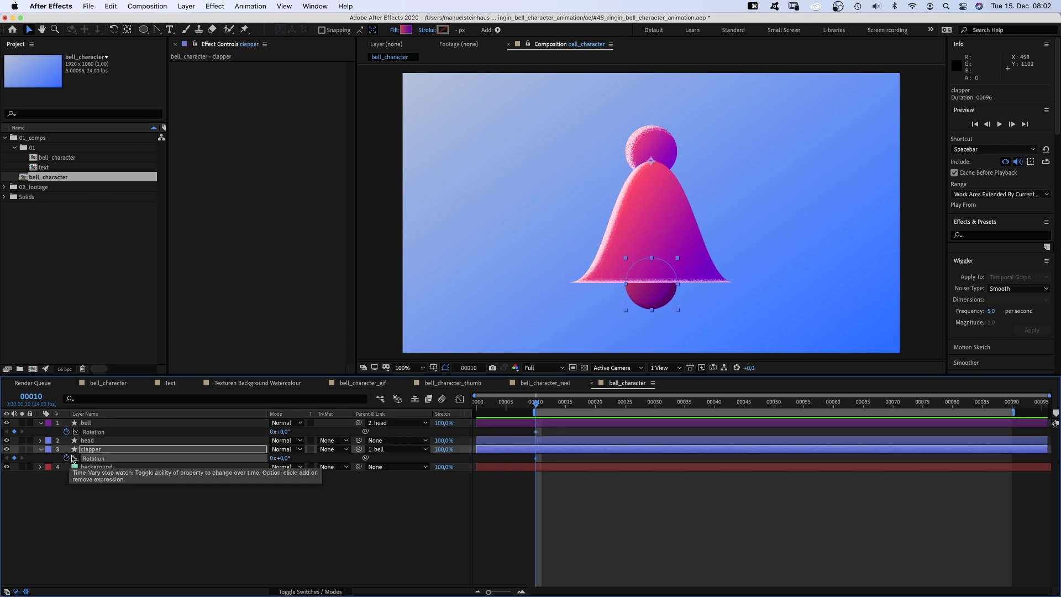
left_click(87, 441)
key("p")
left_click(66, 449)
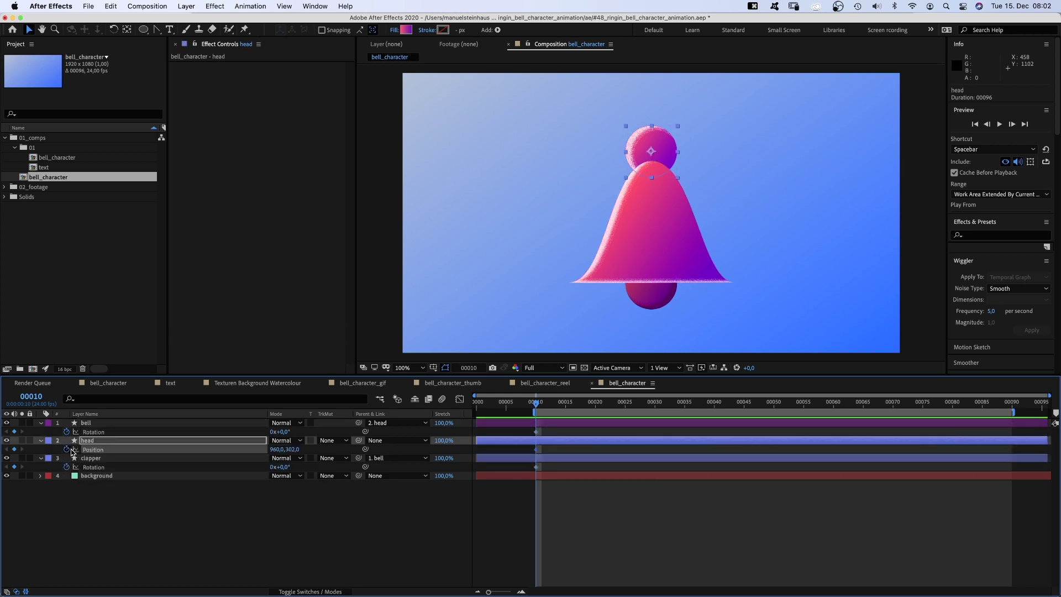
type("-25")
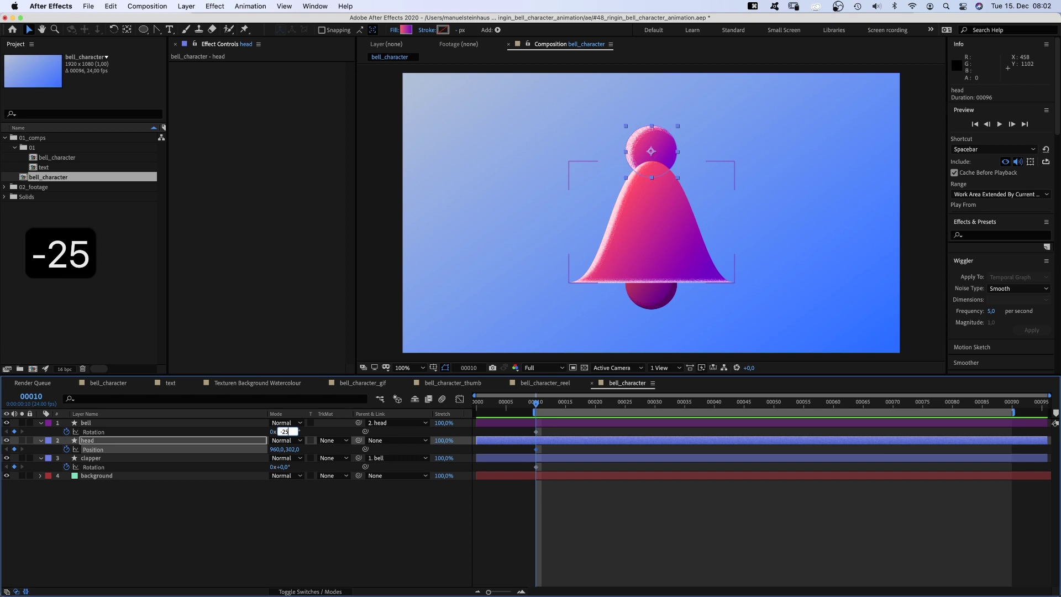
key("Return")
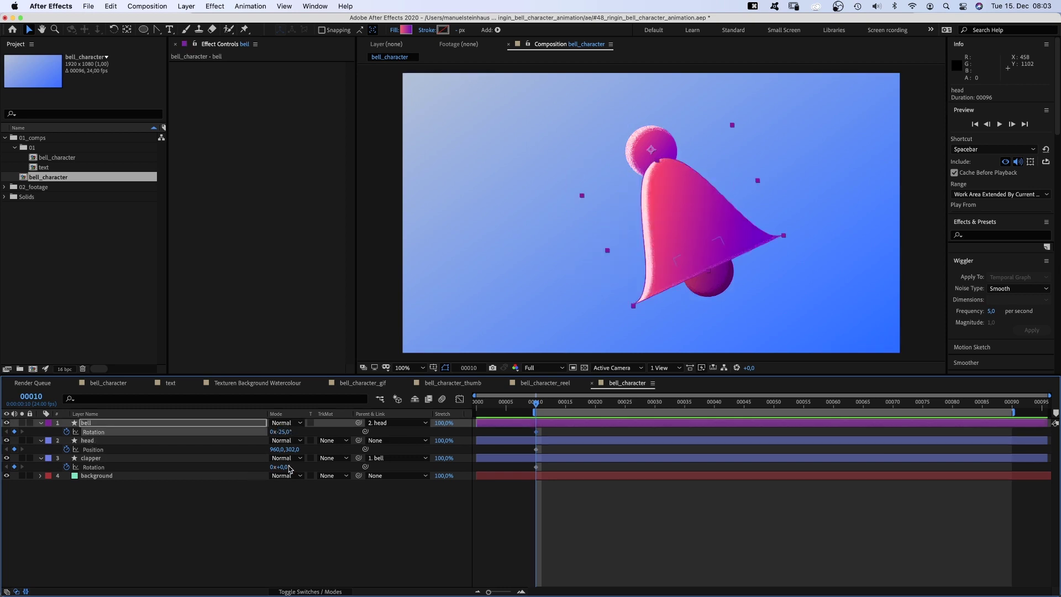
left_click_drag(284, 467, 282, 474)
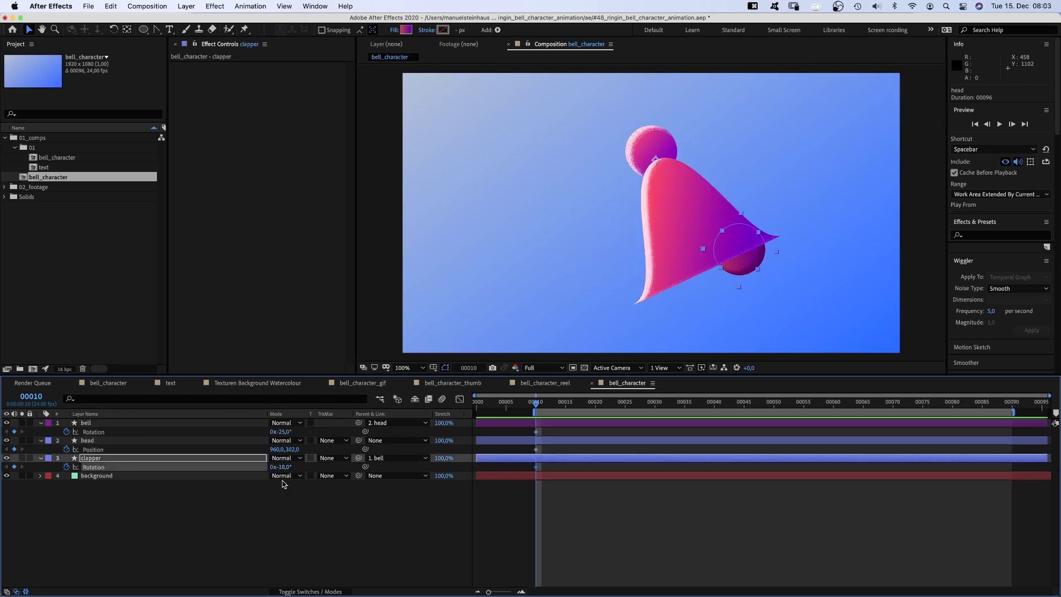
- At frame 30, swing the bell to 25° and the clapper to 18°
left_click_drag(551, 399, 654, 410)
type("25")
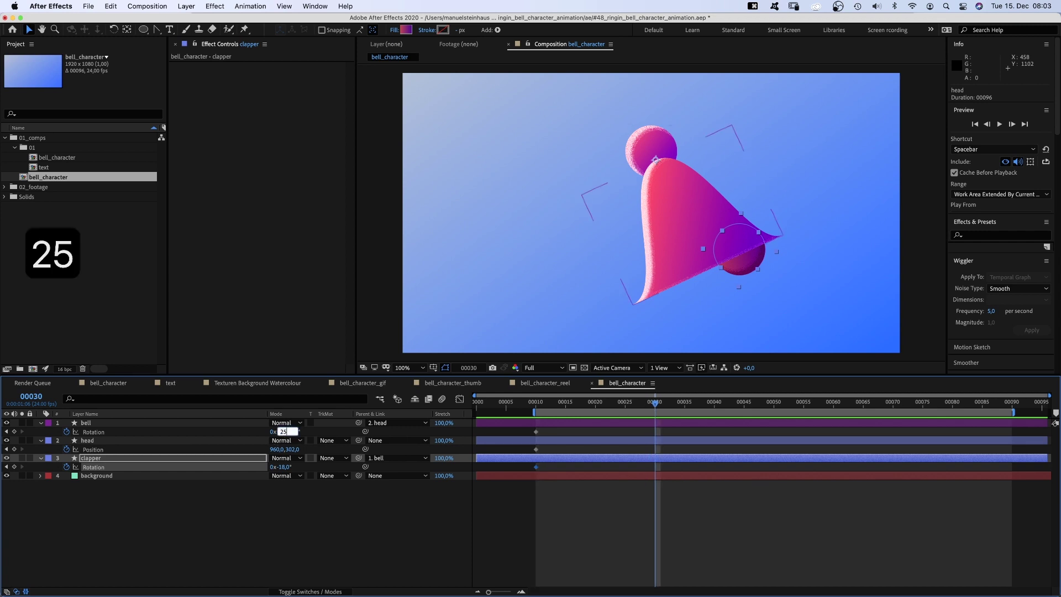
key("Return")
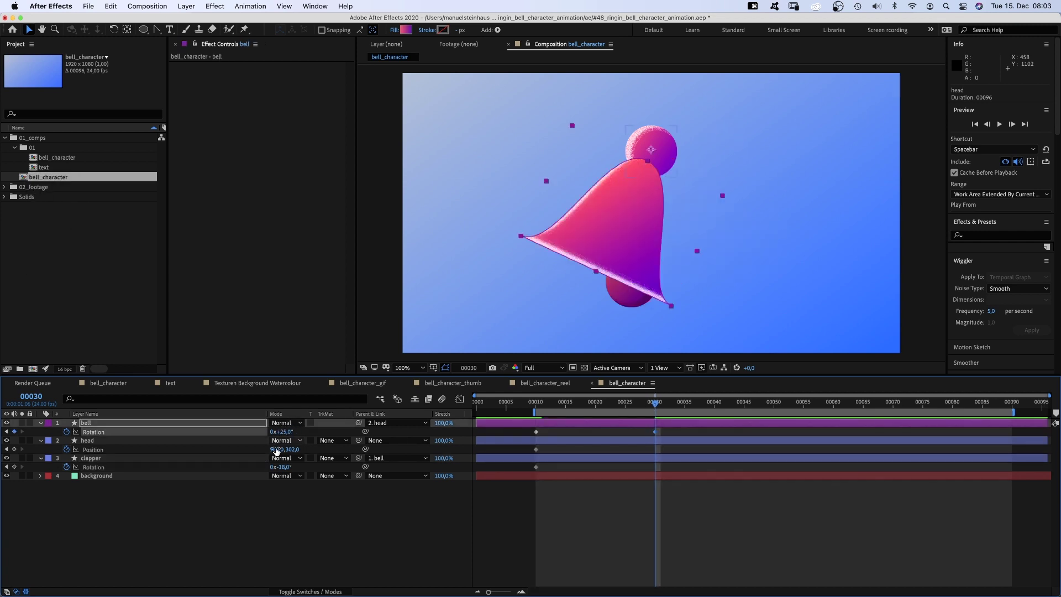
left_click_drag(284, 467, 299, 464)
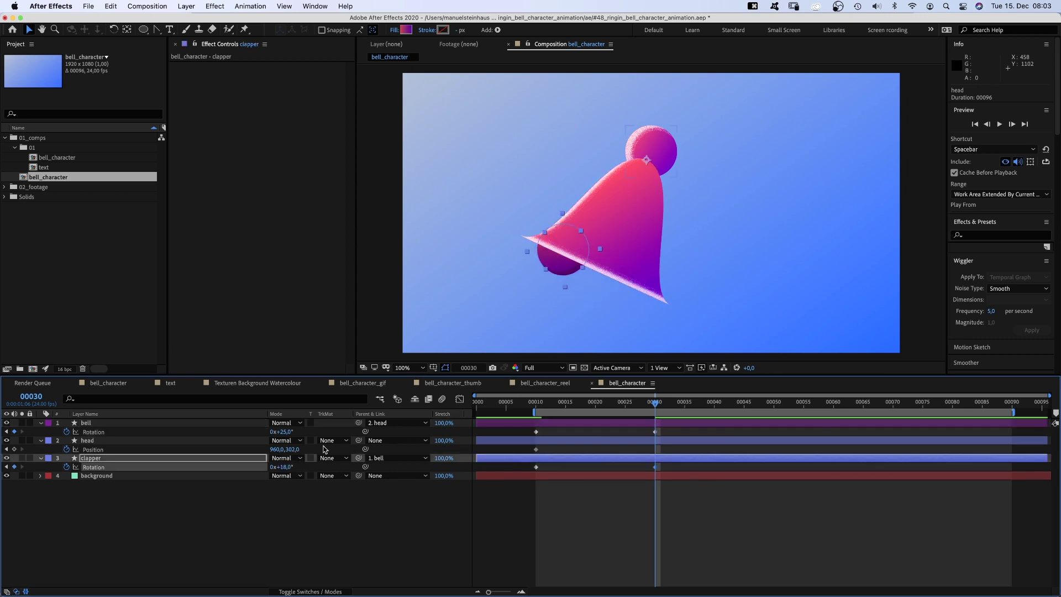
left_click_drag(762, 407, 774, 407)
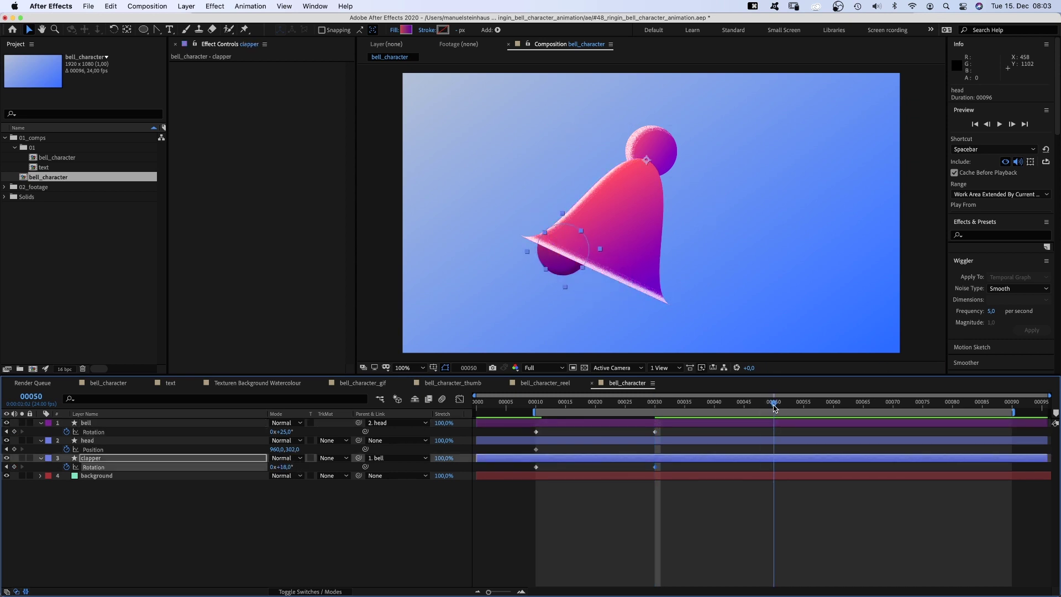
- Copy the bell's and clapper's frame-10 rotation keys to frame 50
left_click(536, 432)
key("super+c")
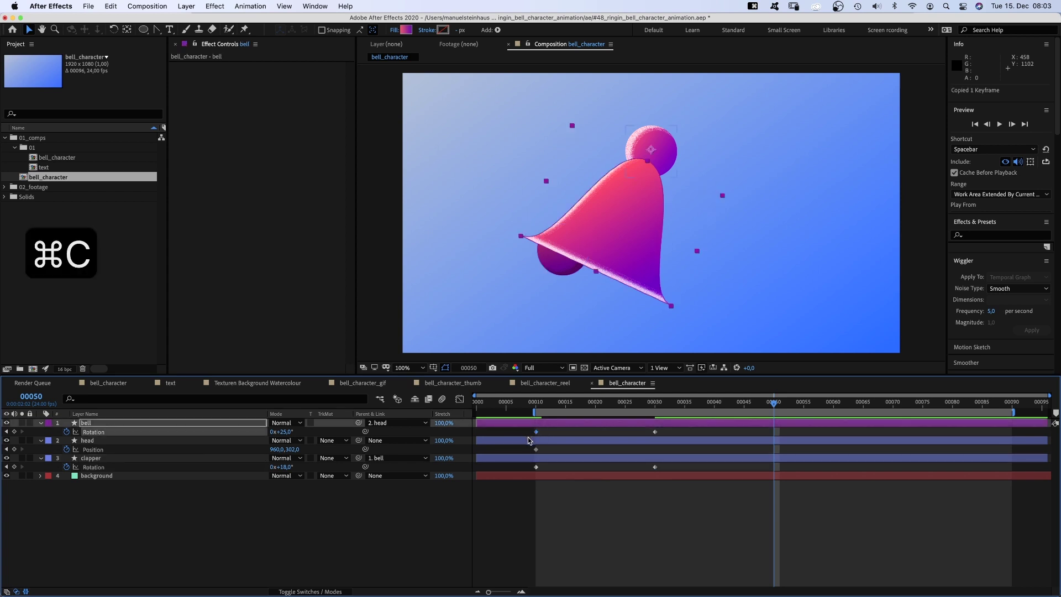
key("super+v")
left_click(536, 467)
key("super+c")
key("super+v")
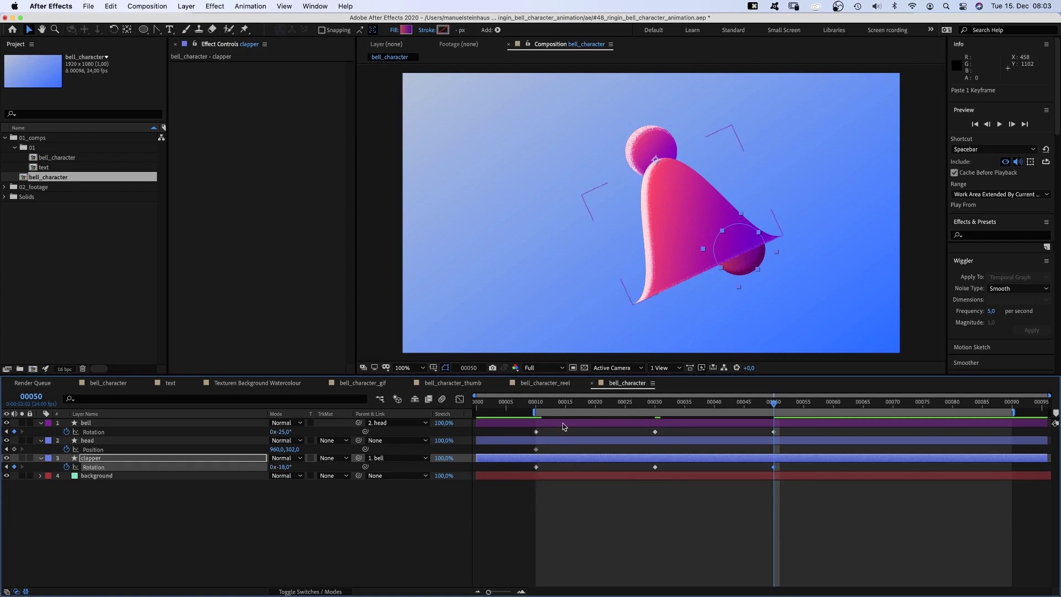
- Set the head's X position to 910 at frame 10
left_click_drag(539, 408, 535, 424)
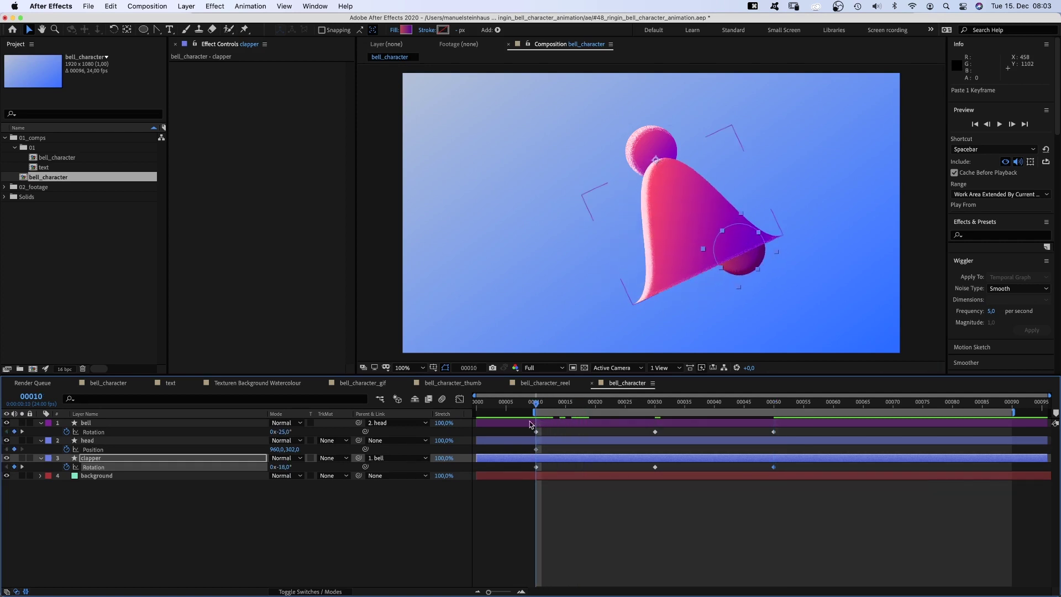
left_click(97, 440)
left_click(275, 449)
left_click_drag(272, 450, 247, 458)
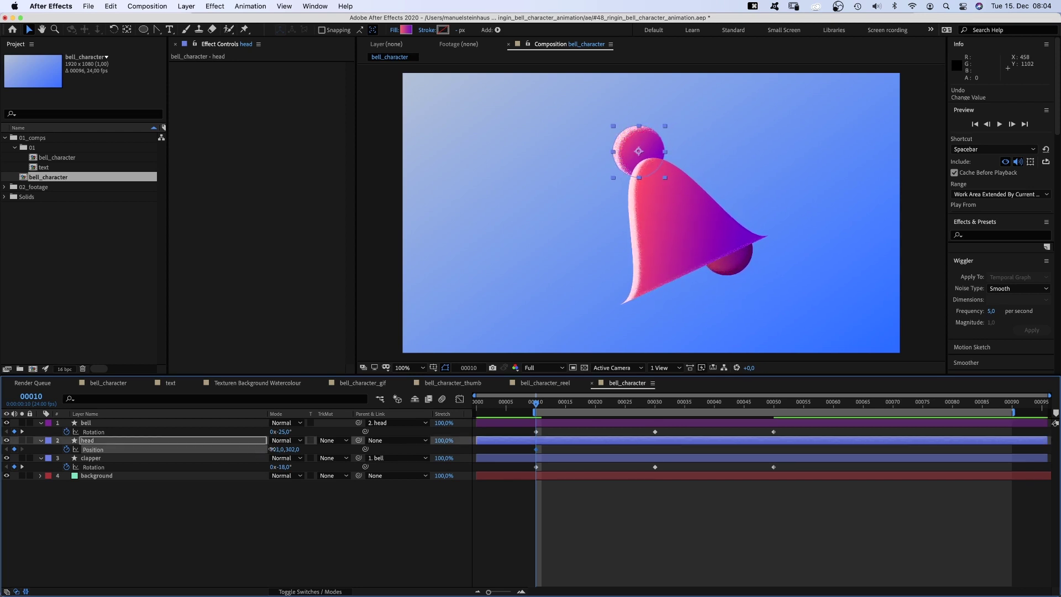
type("910")
key("Return")
- Key the head's X at 1010 on frame 30 and paste 910 back at frame 50
left_click(550, 405)
left_click_drag(551, 408, 652, 407)
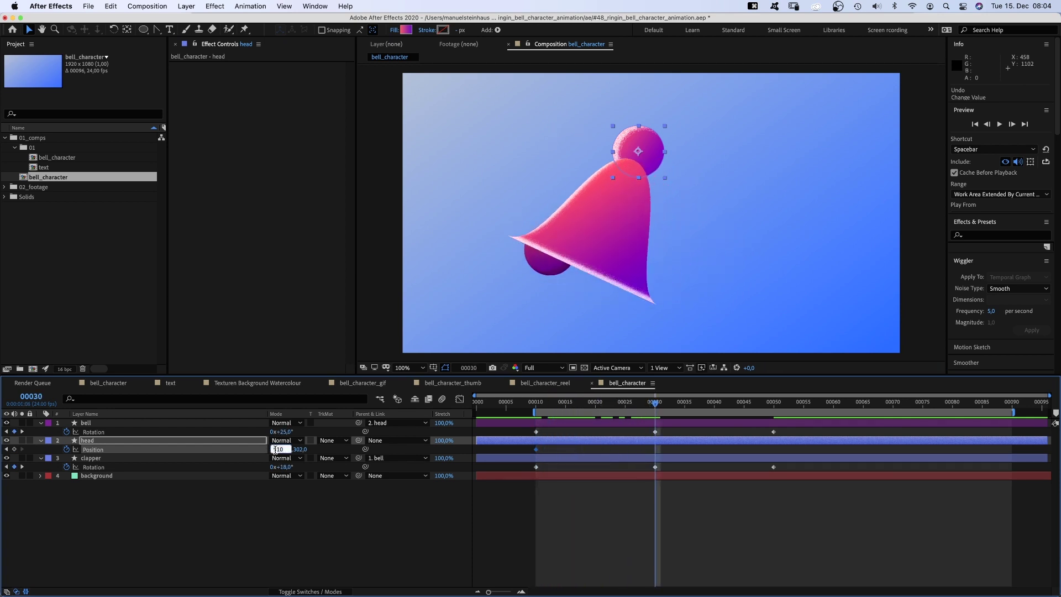
type("1010")
key("Return")
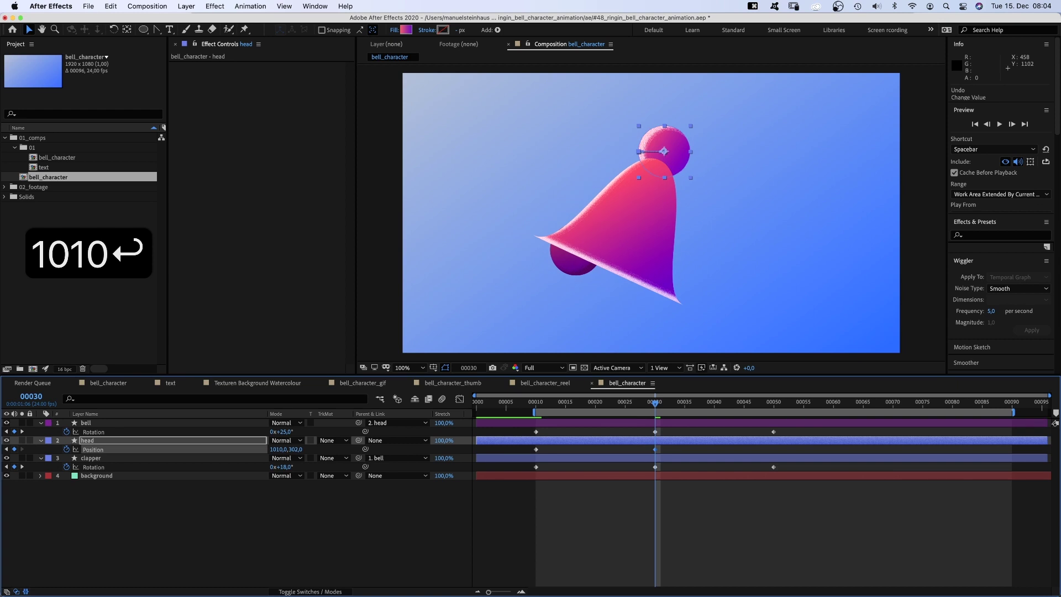
left_click_drag(659, 400, 773, 401)
left_click_drag(545, 446, 529, 456)
key("super+c")
key("super+v")
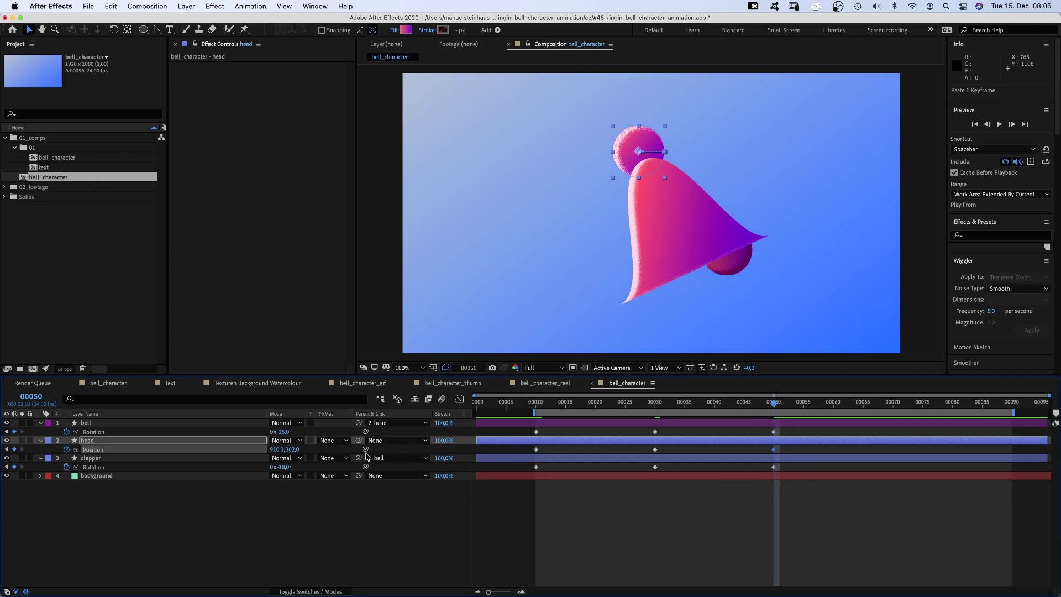
- Add a loopOut(); expression to the bell's Rotation
left_click(66, 432, "alt")
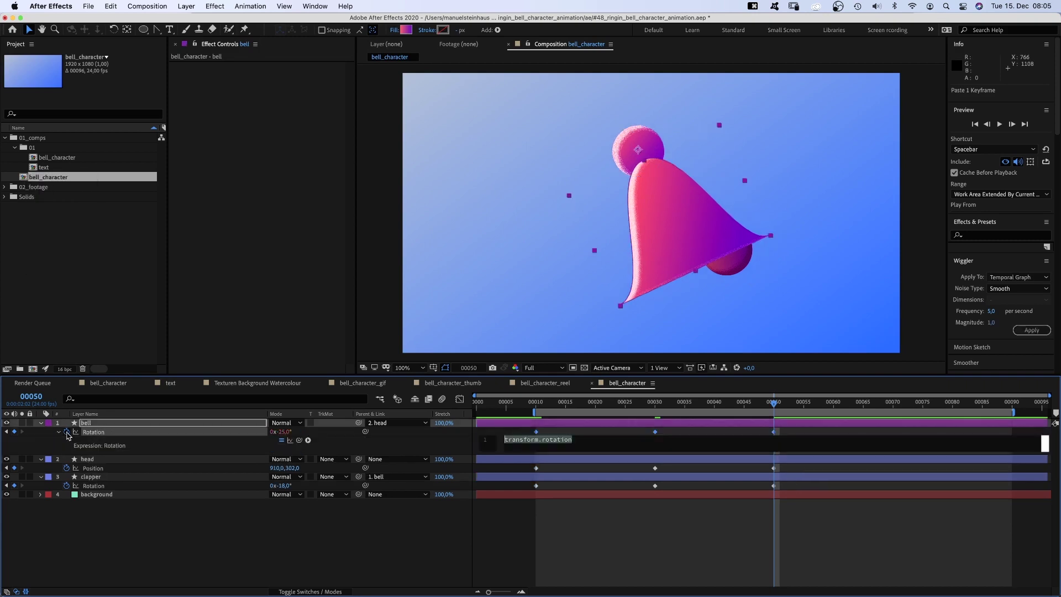
left_click(586, 439)
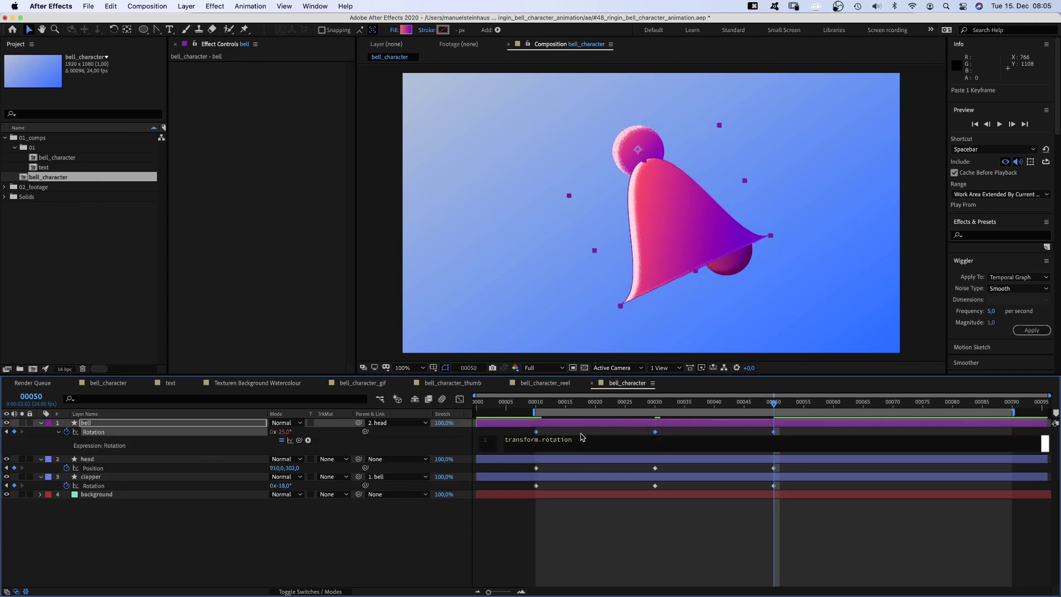
key("Return")
type("loop")
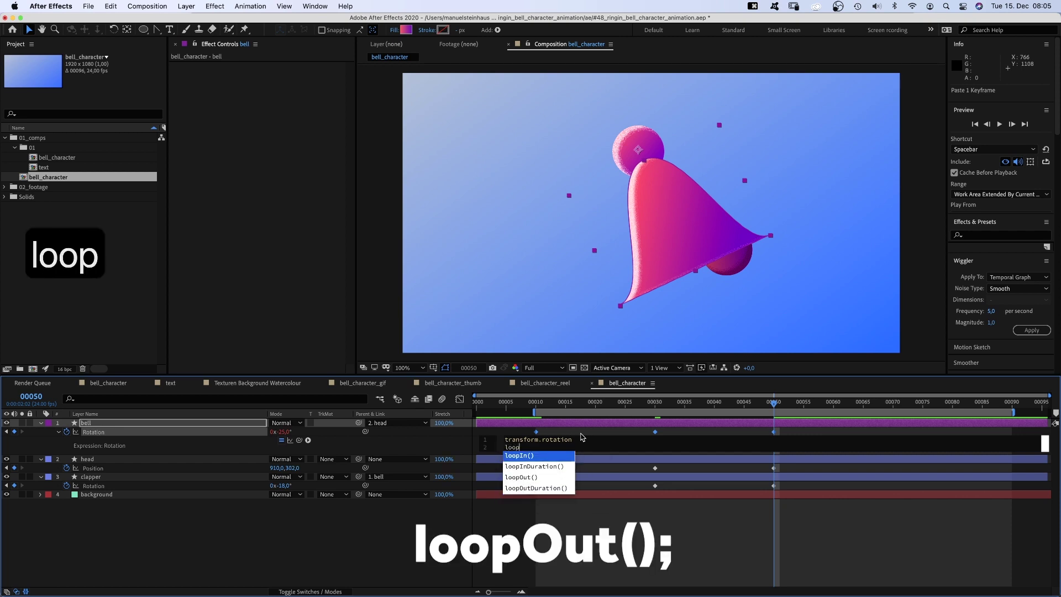
key("Down")
key("Down")
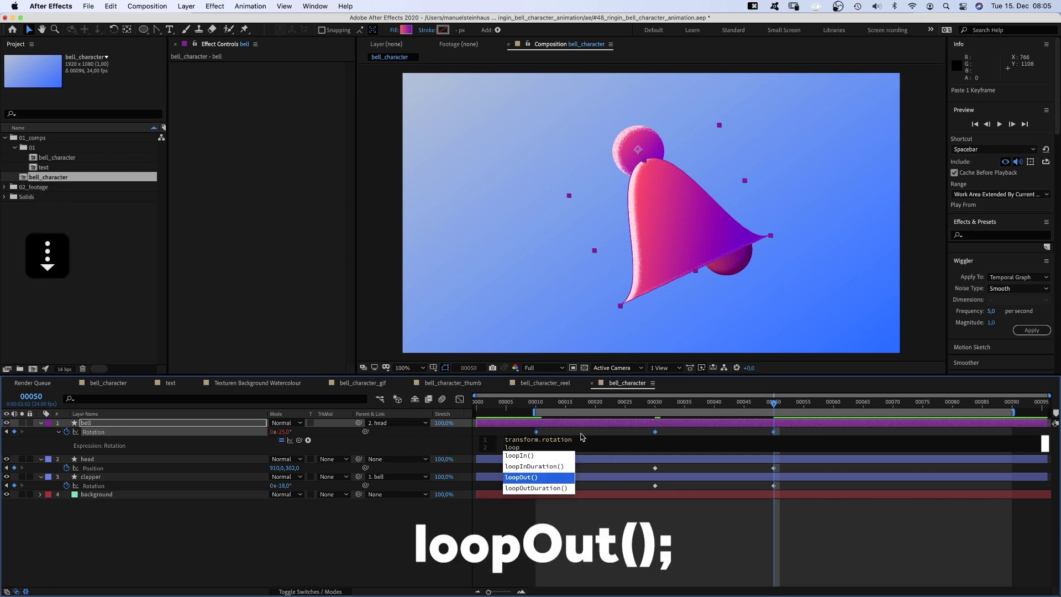
key("Return")
key("End")
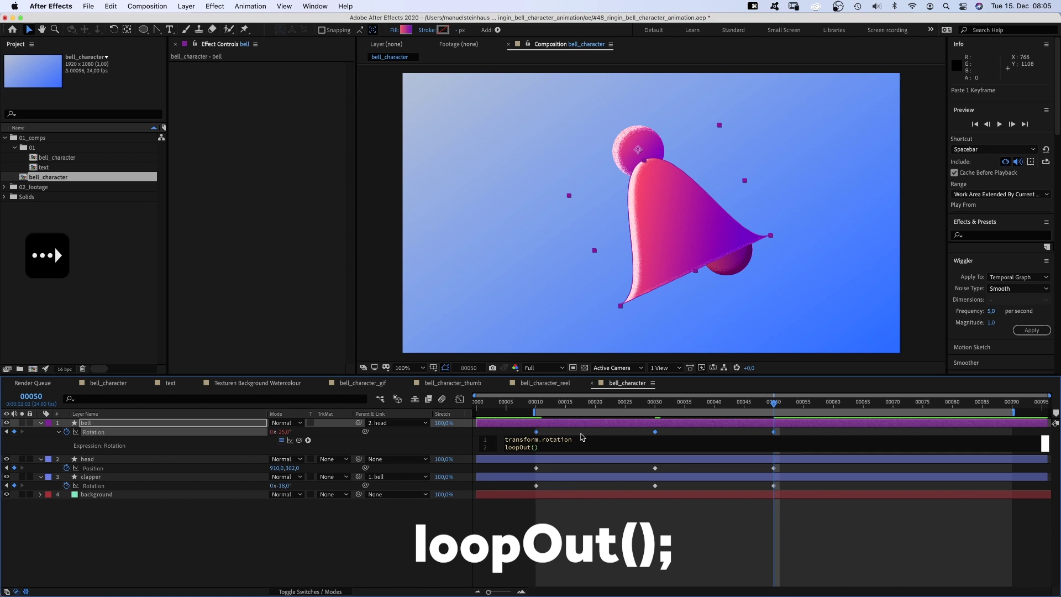
type(";")
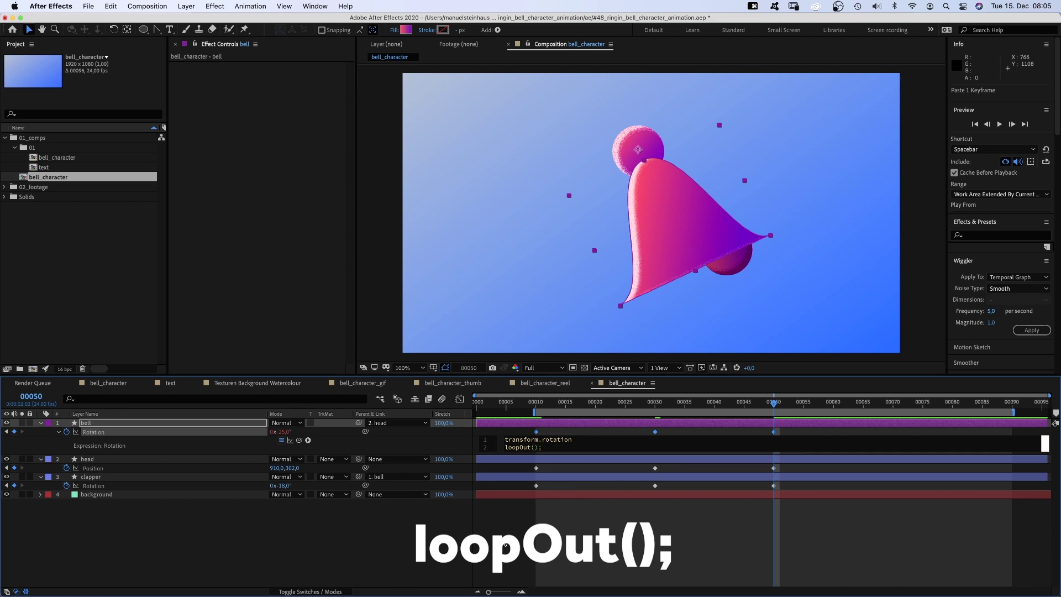
left_click(502, 535)
- Add a loopOut() expression to the head's Position
left_click(67, 468, "alt")
key("Return")
type("loop")
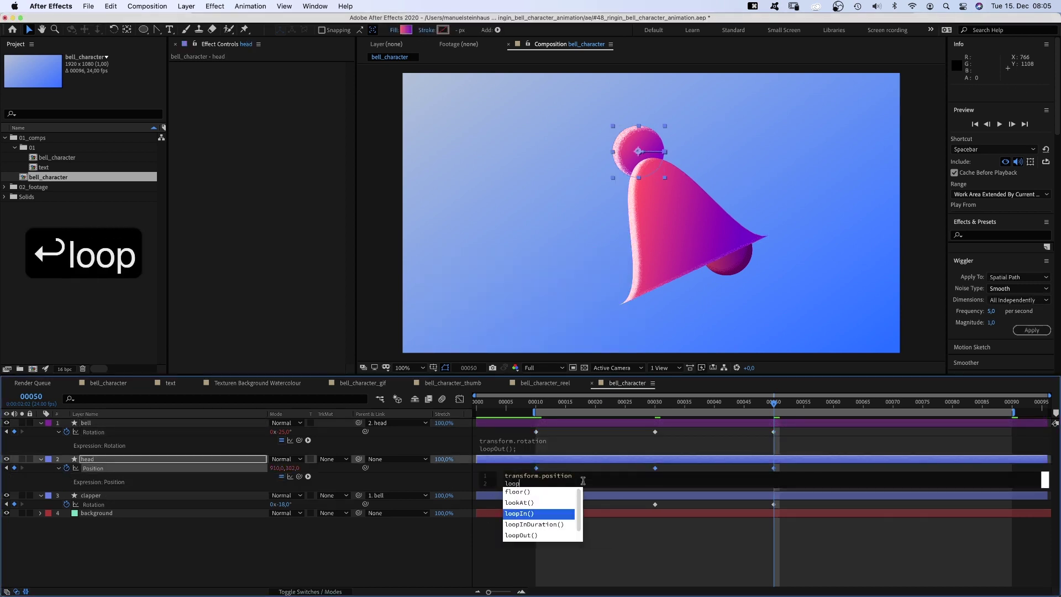
key("Return")
- Add a loopOut() expression to the clapper's Rotation
key("Return")
left_click(340, 553)
left_click(66, 512, "alt")
key("Return")
type("loo0")
key("Down")
key("Down")
key("Return")
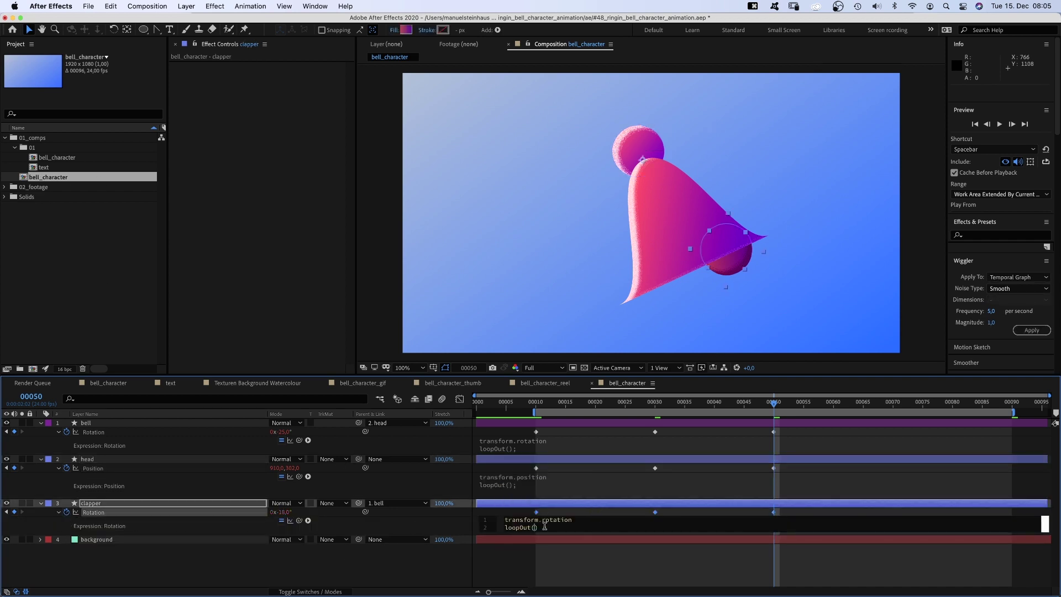
left_click(174, 569)
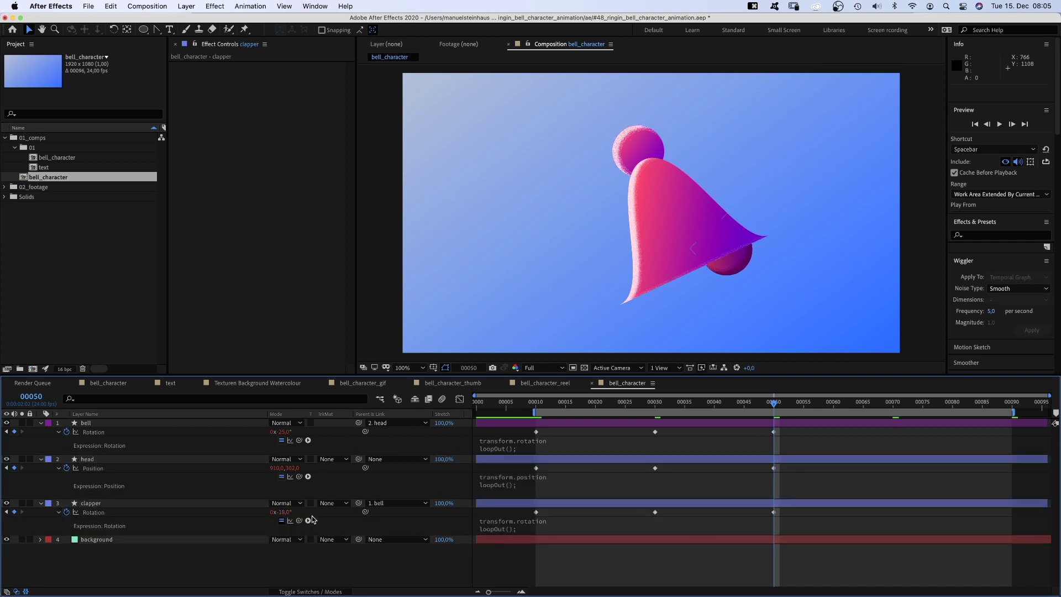
- Ease all bell, head and clapper keyframes into smooth curves in the speed graph
left_click_drag(789, 432, 500, 522)
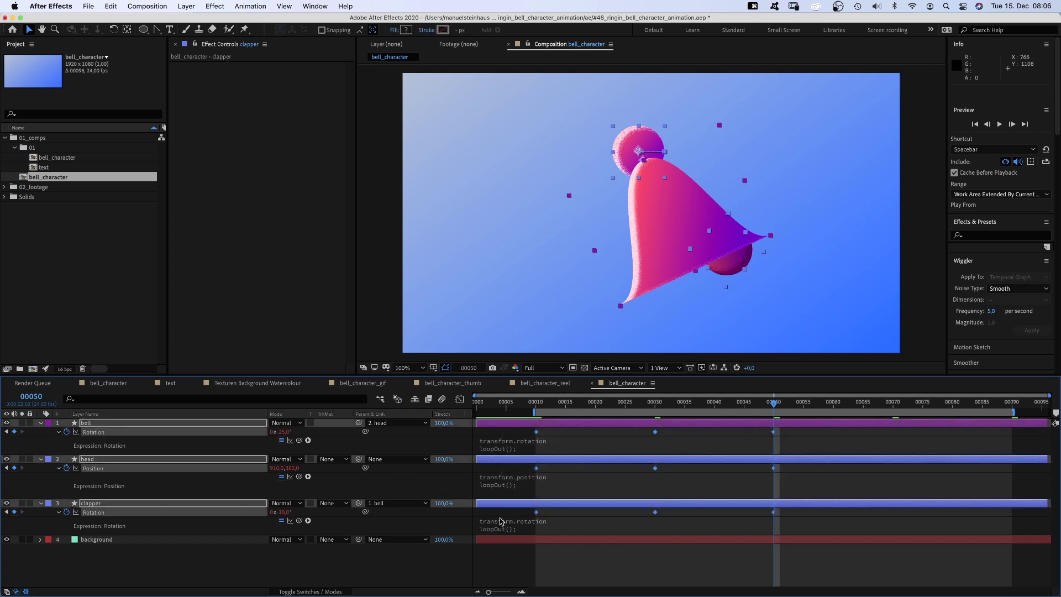
left_click(460, 399)
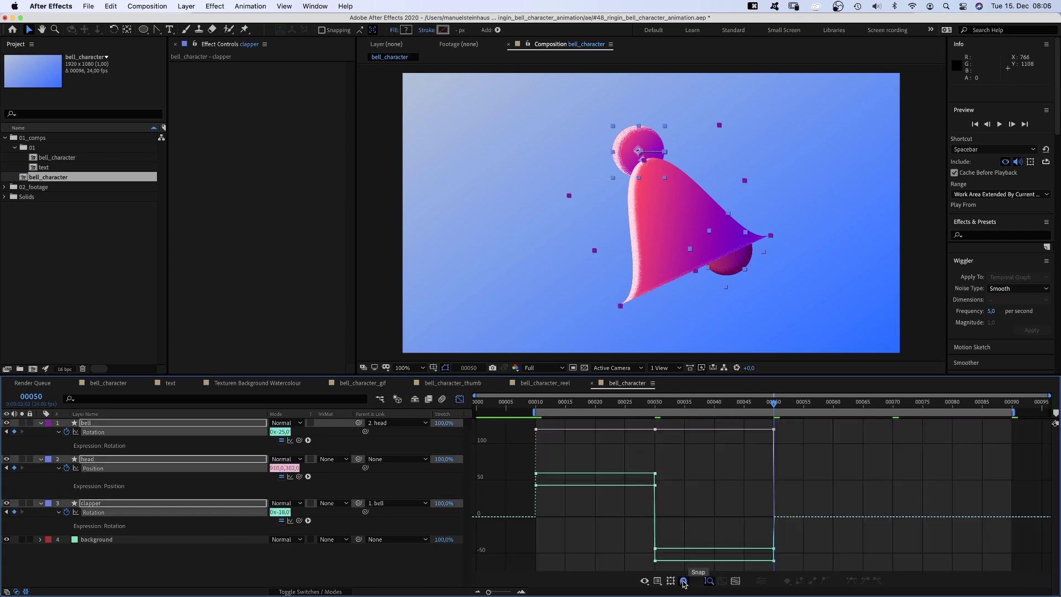
left_click(656, 581)
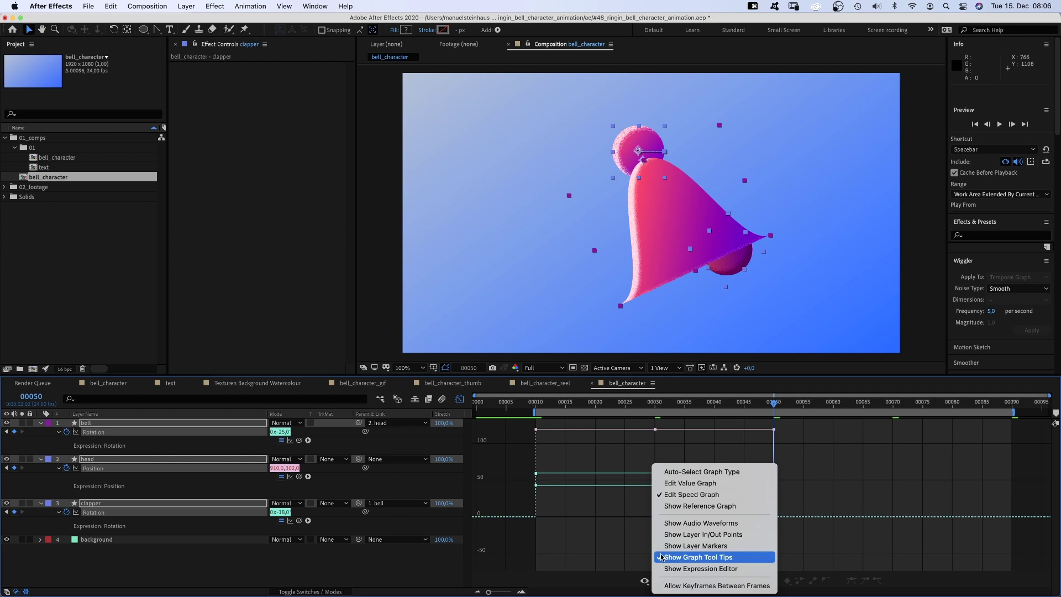
left_click(679, 498)
left_click_drag(555, 496, 744, 534)
- Fine-tune the middle keyframe's easing influence, then preview the looping swing
left_click_drag(539, 524, 576, 531)
key("super+z")
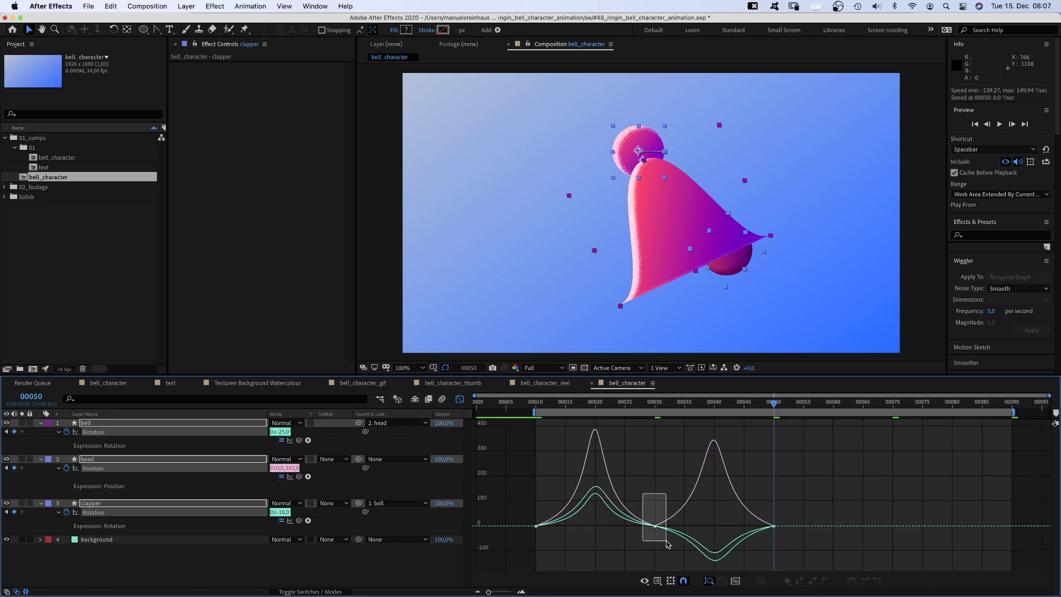
left_click_drag(691, 526, 692, 525)
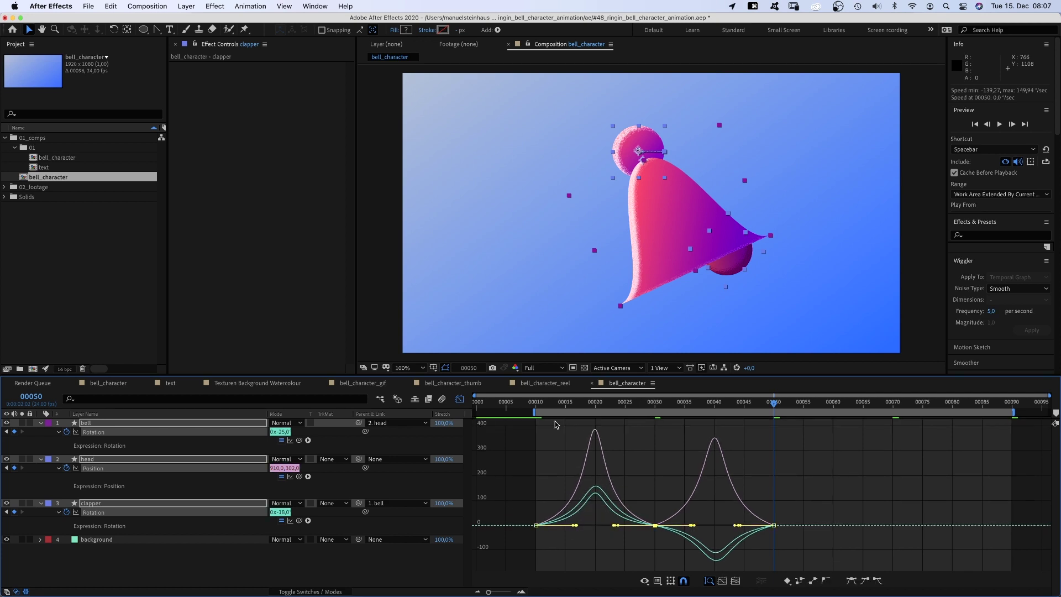
left_click(460, 399)
key("0")
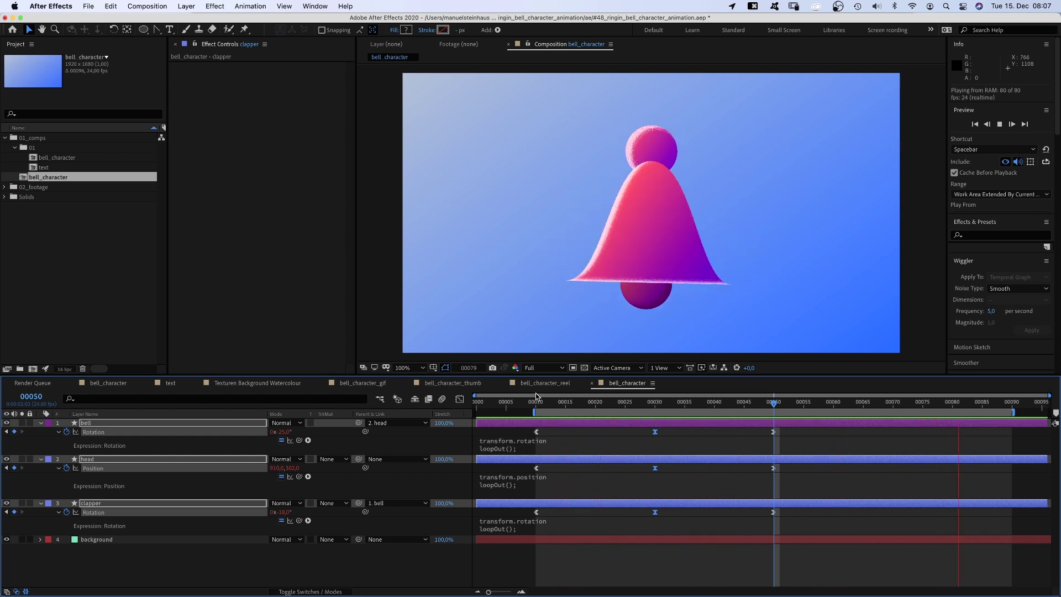
- Shift the bell and head keyframes four frames earlier to frame 6, then replay
key("0")
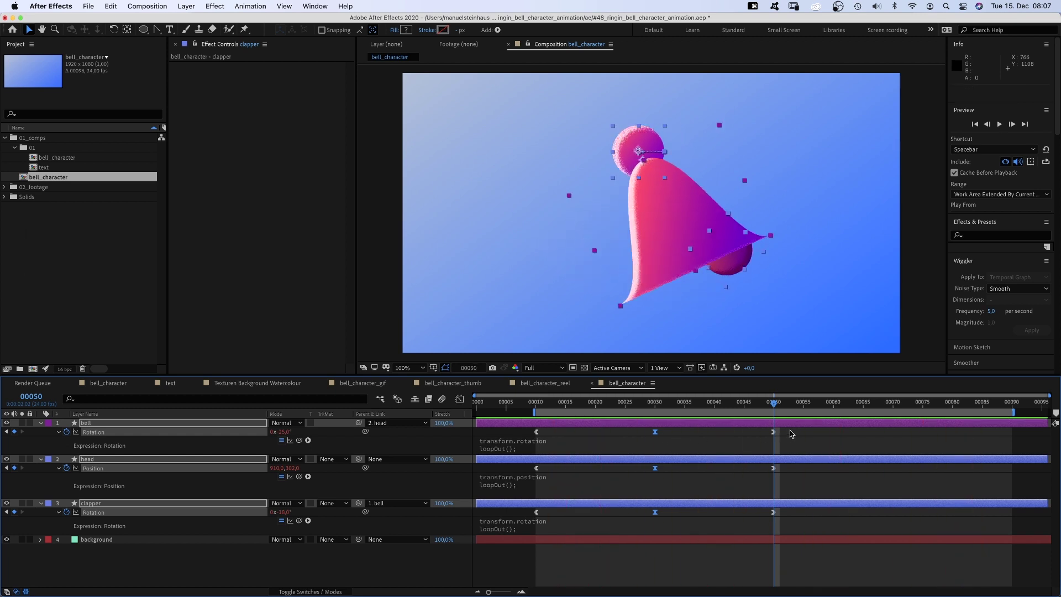
left_click_drag(793, 433, 520, 474)
left_click_drag(537, 434, 509, 437)
left_click(536, 403)
key("space")
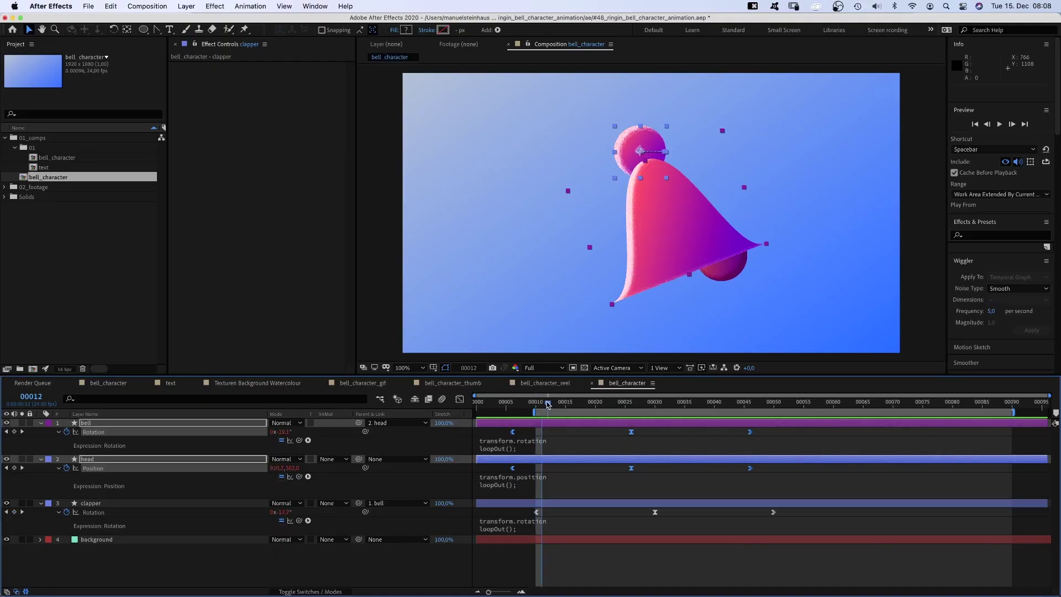
- Type 'Merry' and 'x-mas!' on two lines over the bell in HWT Mardell
left_click(169, 30)
left_click_drag(1059, 126, 1059, 238)
left_click(1007, 71)
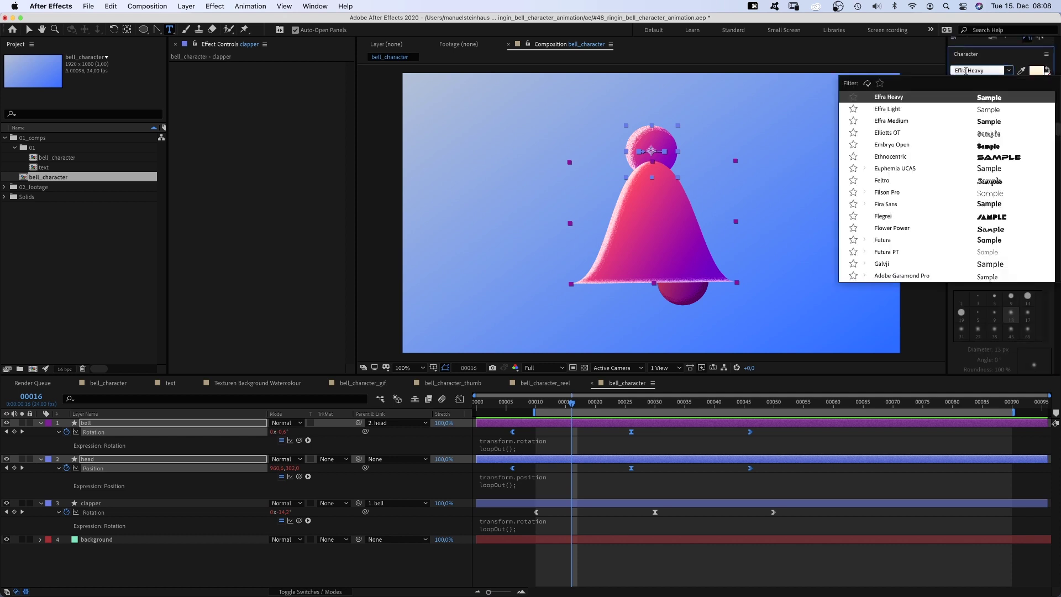
type("HWT")
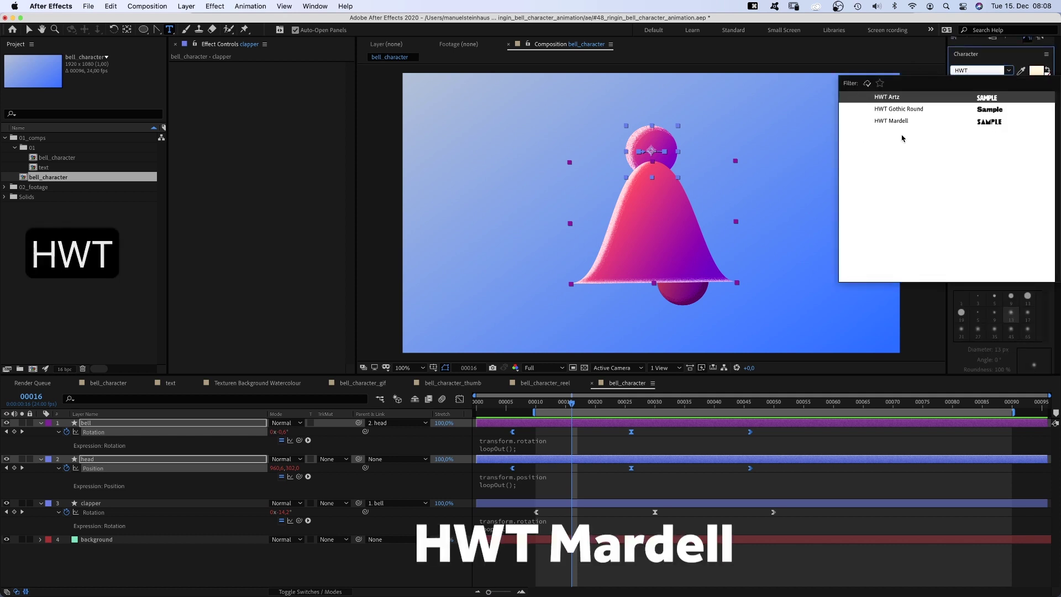
left_click(902, 121)
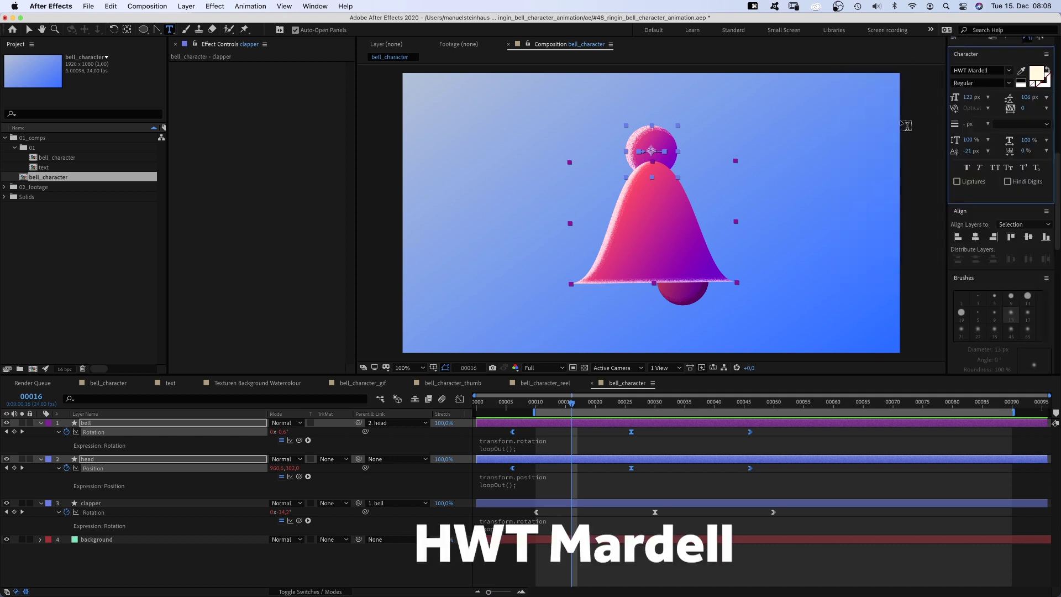
left_click(630, 222)
type("Merry")
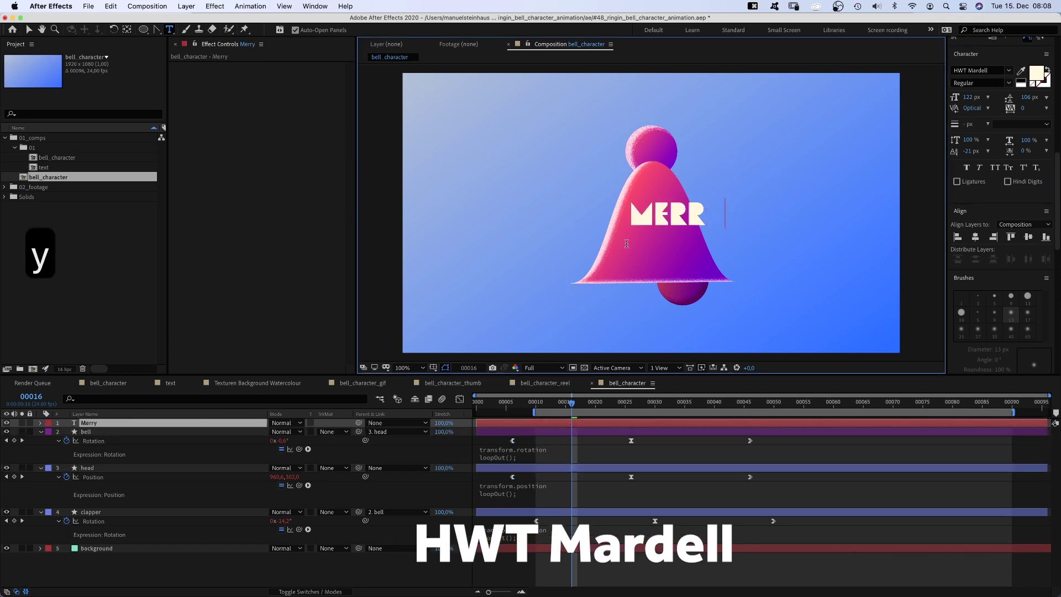
key("Return")
type("x-")
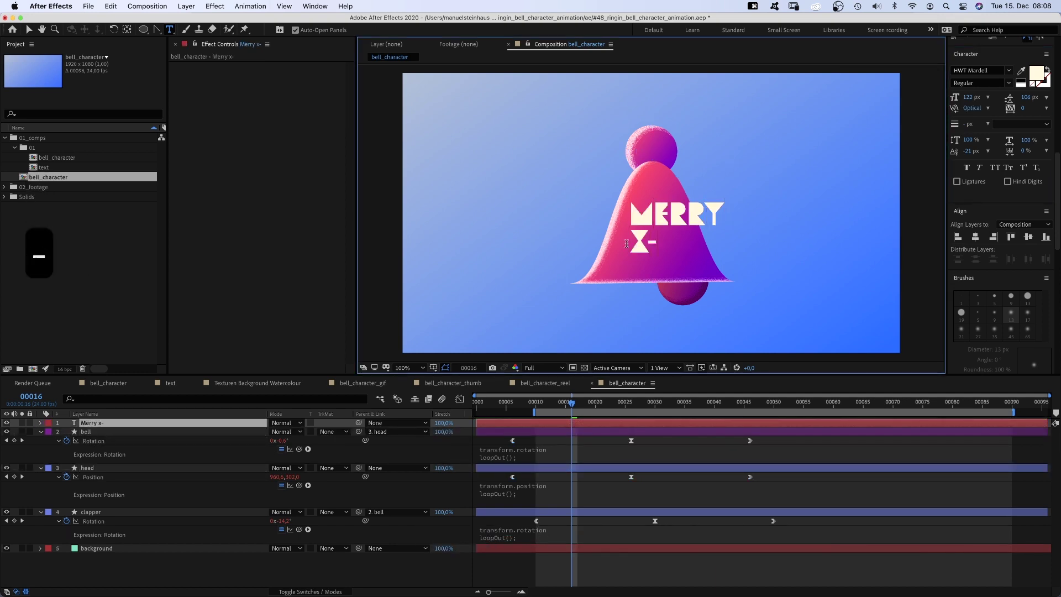
type("mas!")
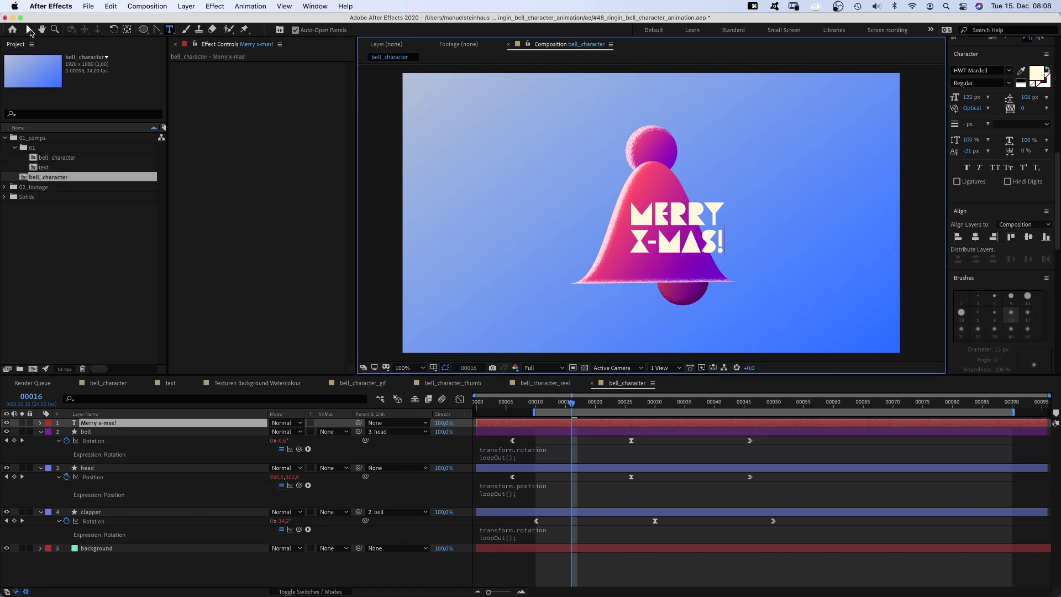
- Set the text to 85 px with 82 px leading and nudge it lower
left_click(28, 32)
left_click_drag(969, 98, 938, 117)
type("85")
key("Return")
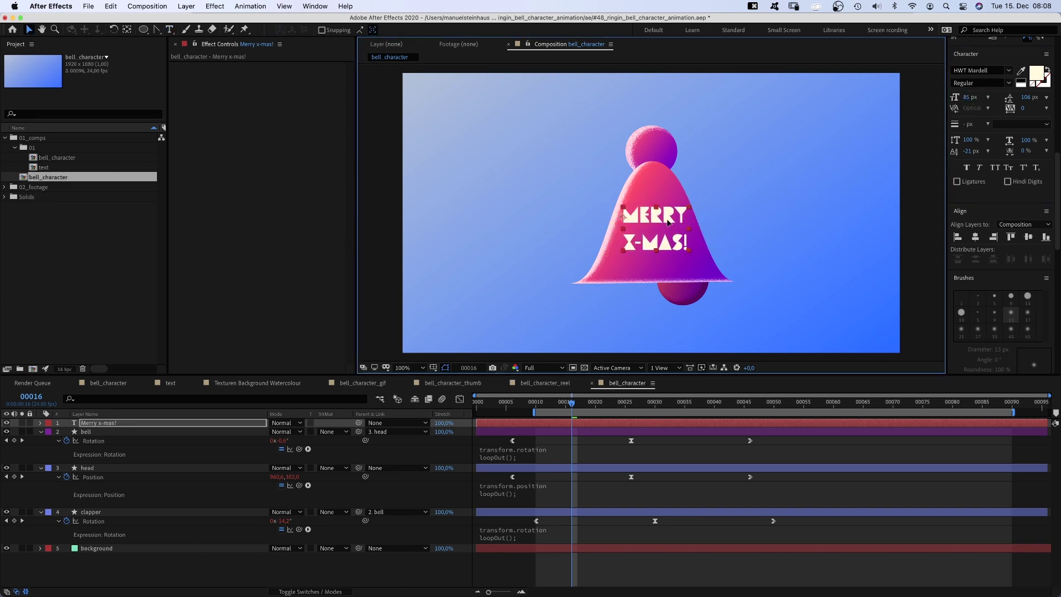
left_click_drag(1024, 98, 1011, 97)
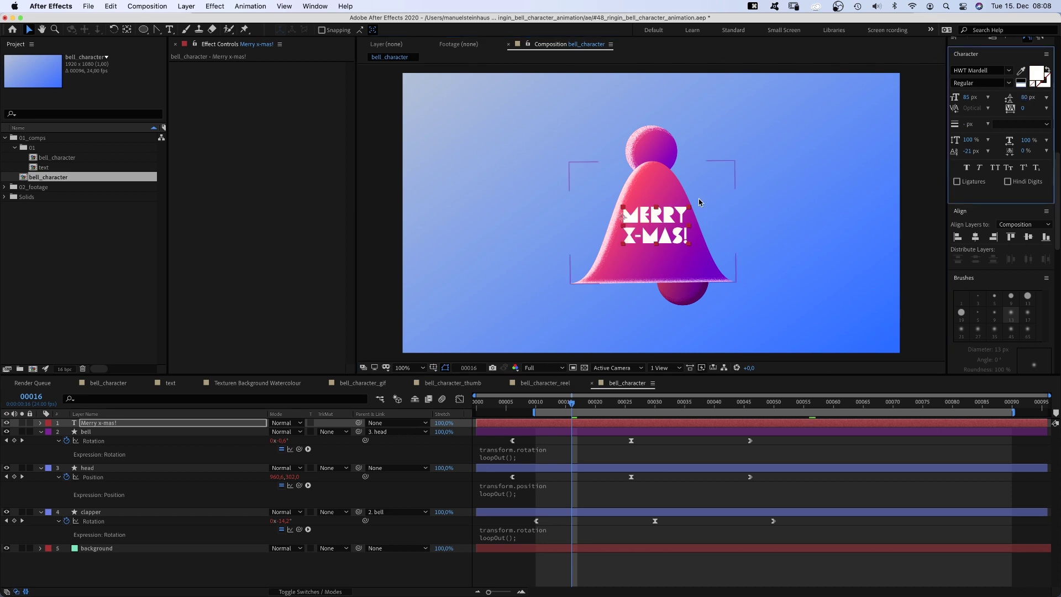
left_click_drag(679, 205, 670, 219)
- Apply Gradient Ramp to the text, placing a white start point on the bell
scroll(989, 166, "up", 10)
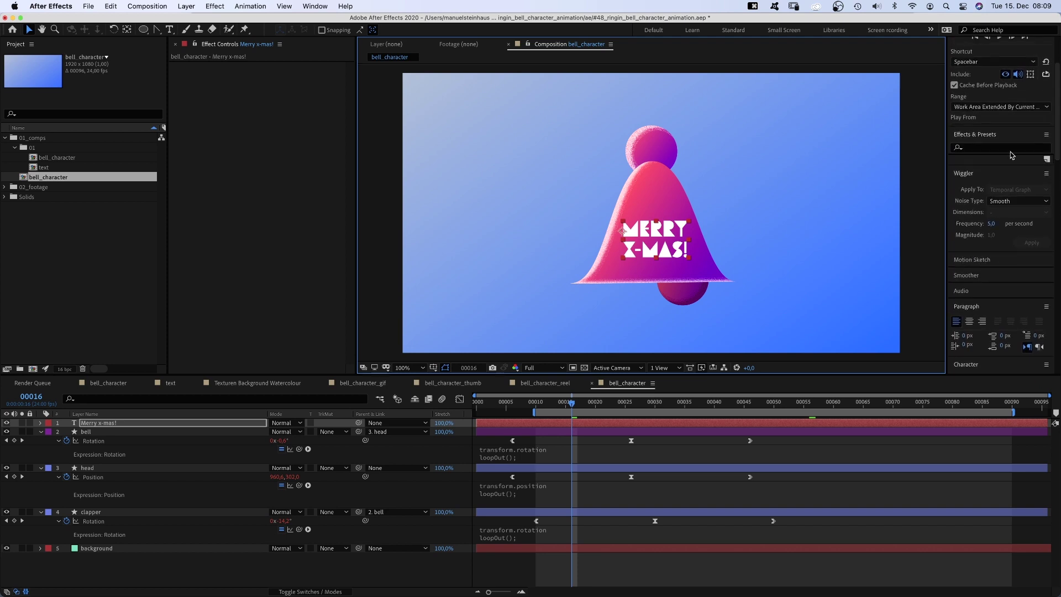
left_click(979, 147)
type("gradient")
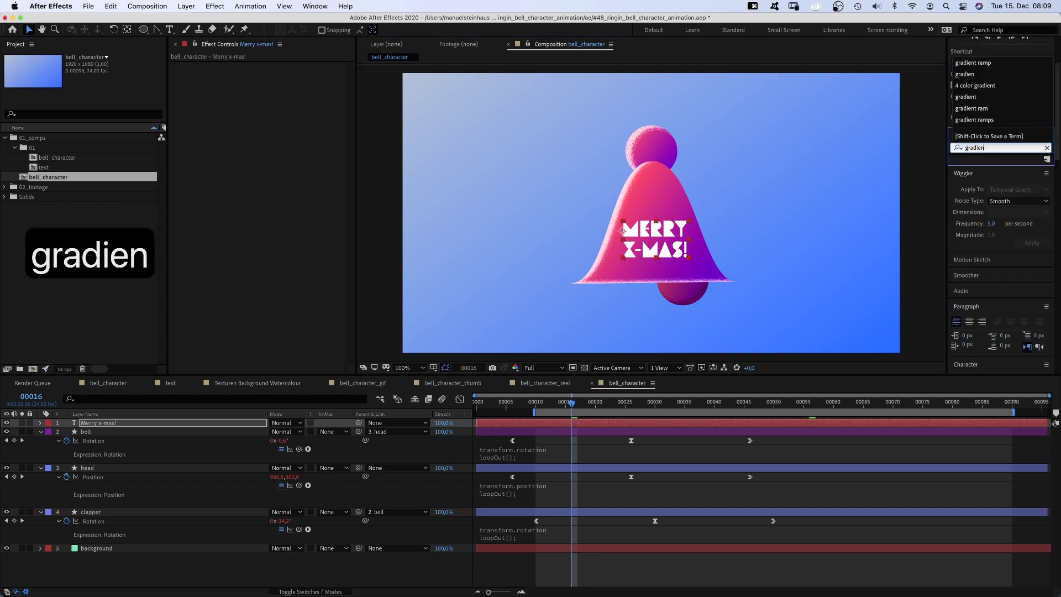
double_click(1003, 202)
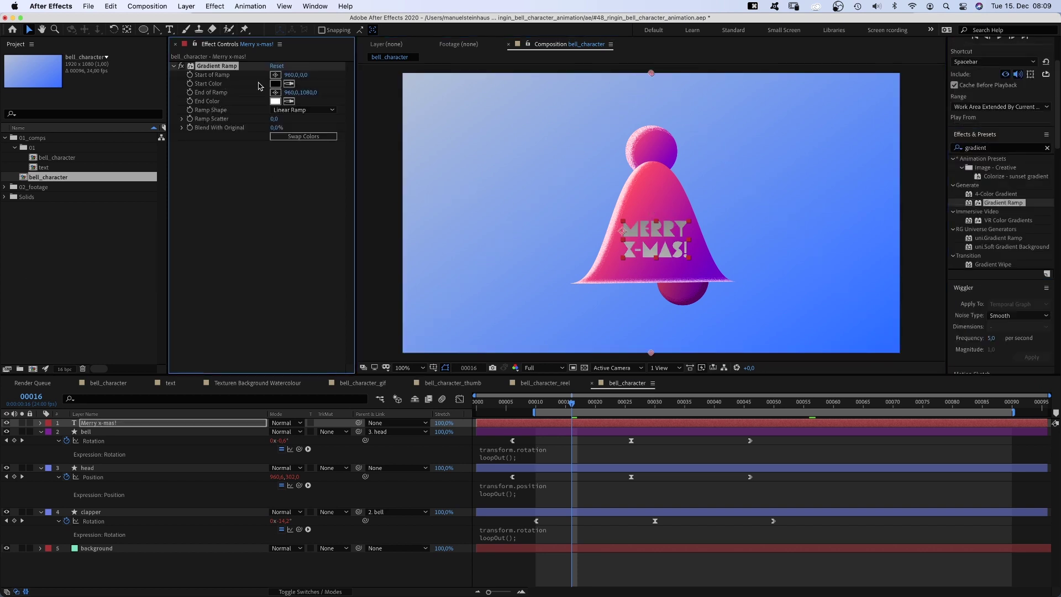
left_click(275, 75)
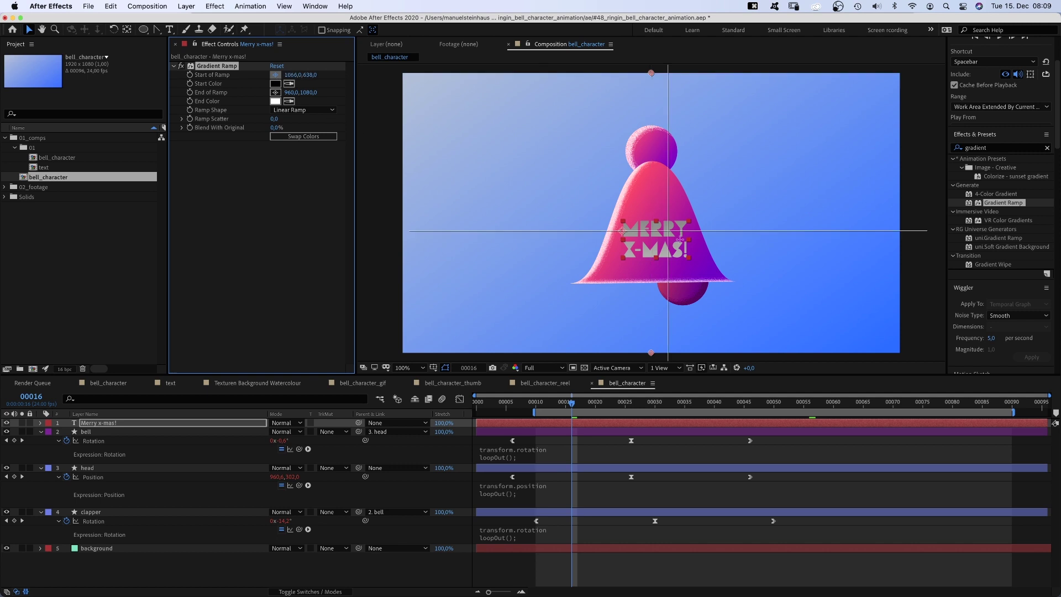
left_click(609, 210)
left_click(275, 84)
left_click(305, 248)
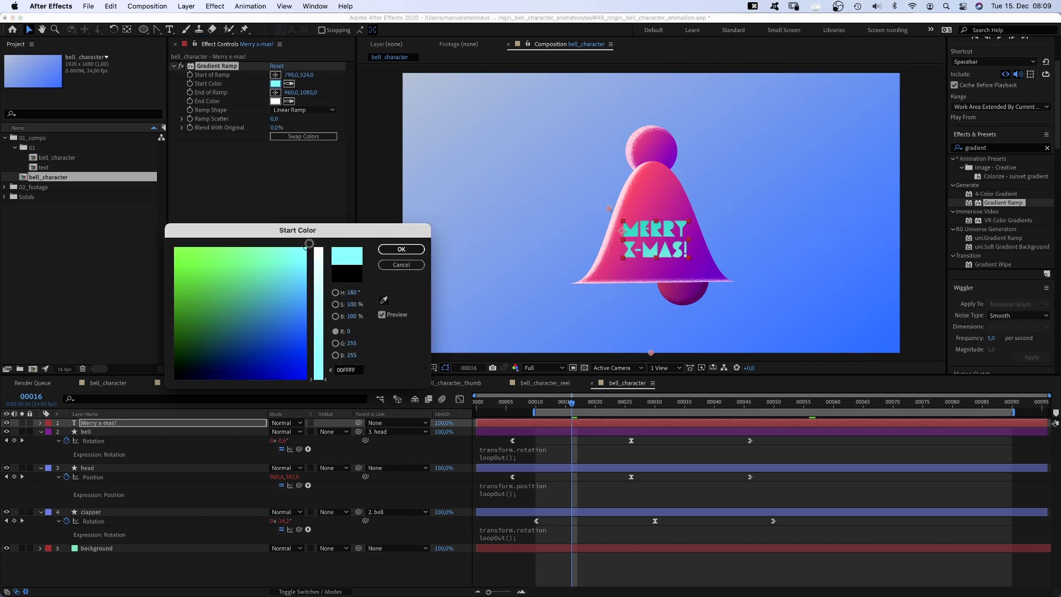
left_click_drag(319, 379, 346, 229)
left_click(401, 249)
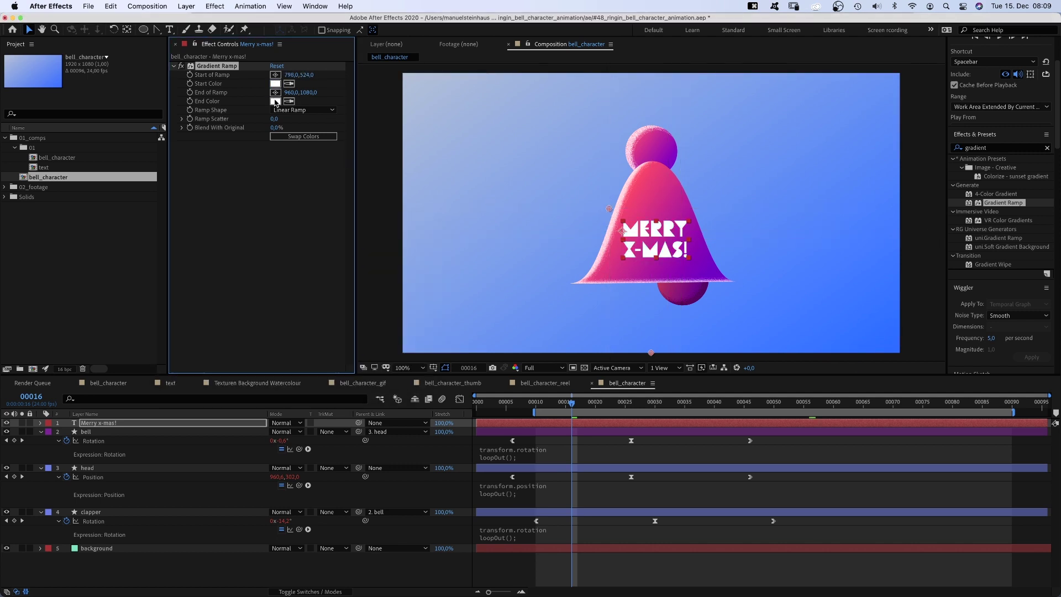
- Move the ramp's end point to 1160,758 and make its colour peach FFC89D
left_click_drag(651, 352, 703, 269)
left_click(275, 101)
left_click(255, 275)
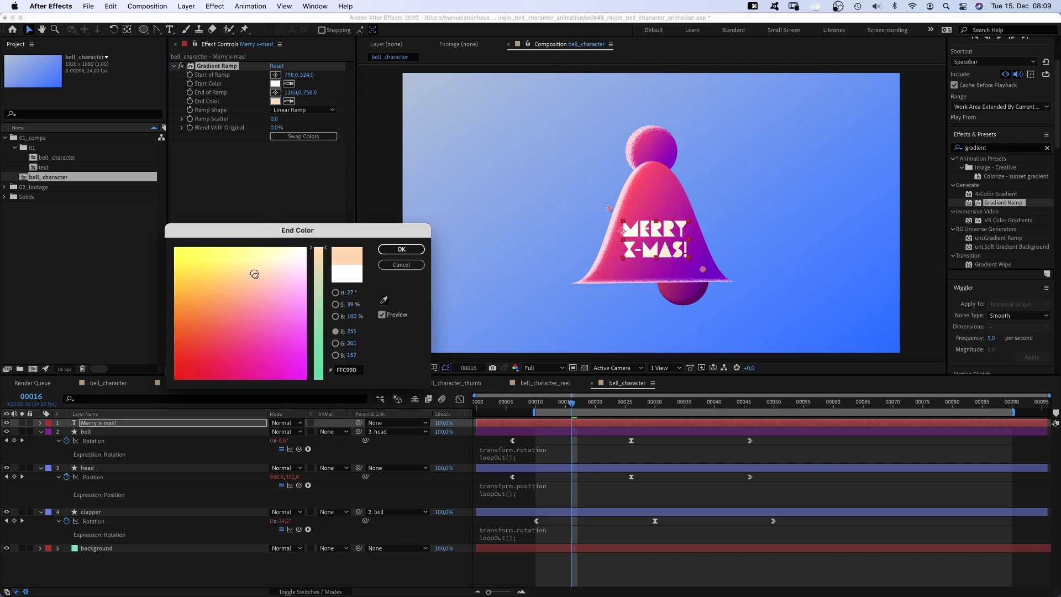
left_click(401, 249)
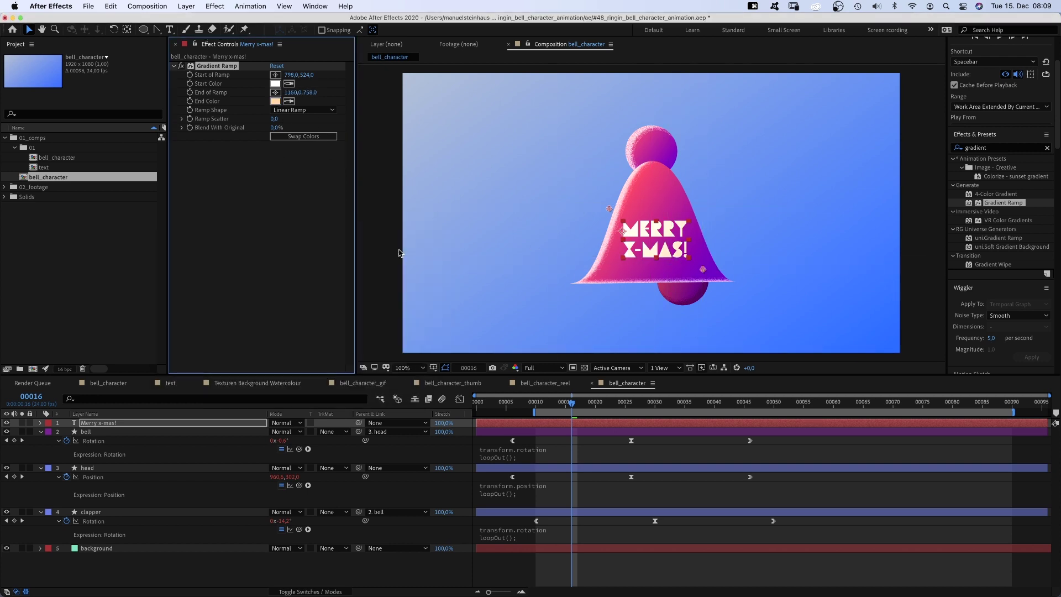
- Search for Spherize and apply it to the MERRY X-MAS! text layer
left_click(997, 148)
type("spherize")
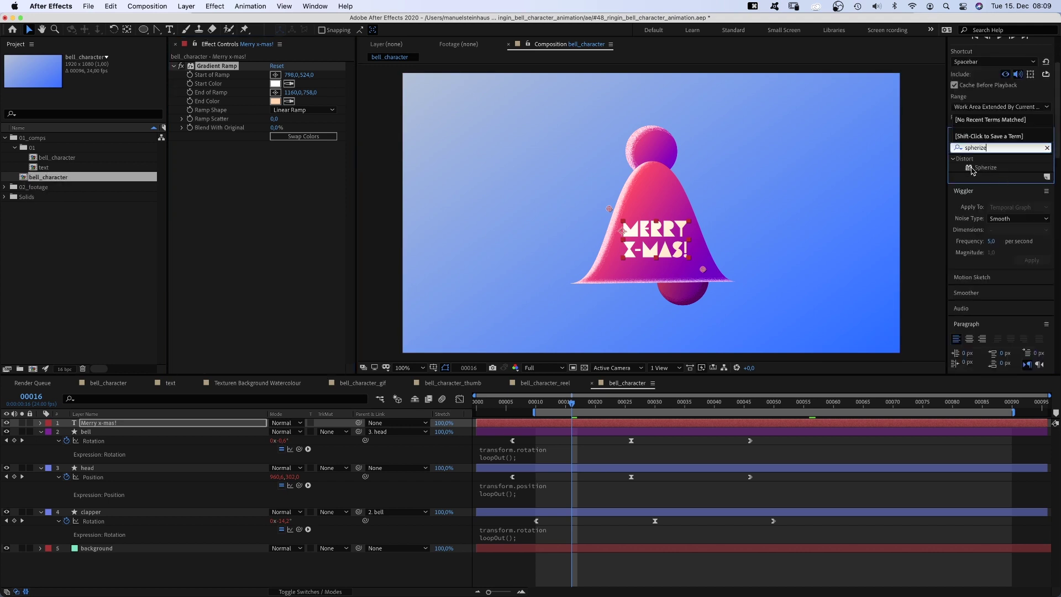
left_click_drag(979, 167, 779, 232)
- Centre the Spherize sphere on the bell's lettering and set its radius to 273
left_click(275, 164)
left_click(657, 252)
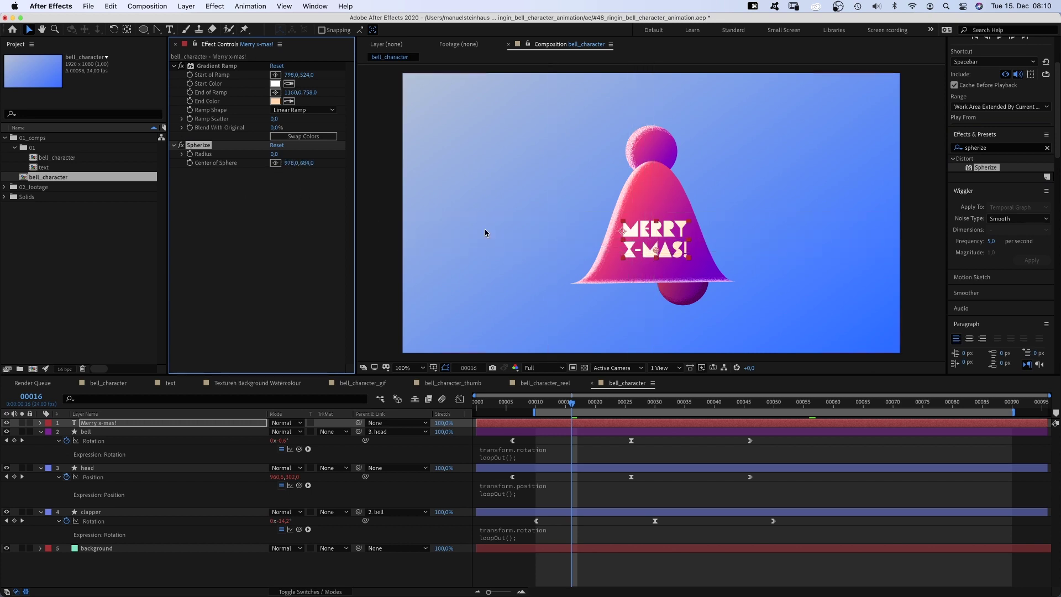
left_click_drag(290, 154, 347, 133)
left_click_drag(656, 250, 657, 256)
left_click_drag(275, 160, 346, 151)
left_click_drag(657, 256, 655, 258)
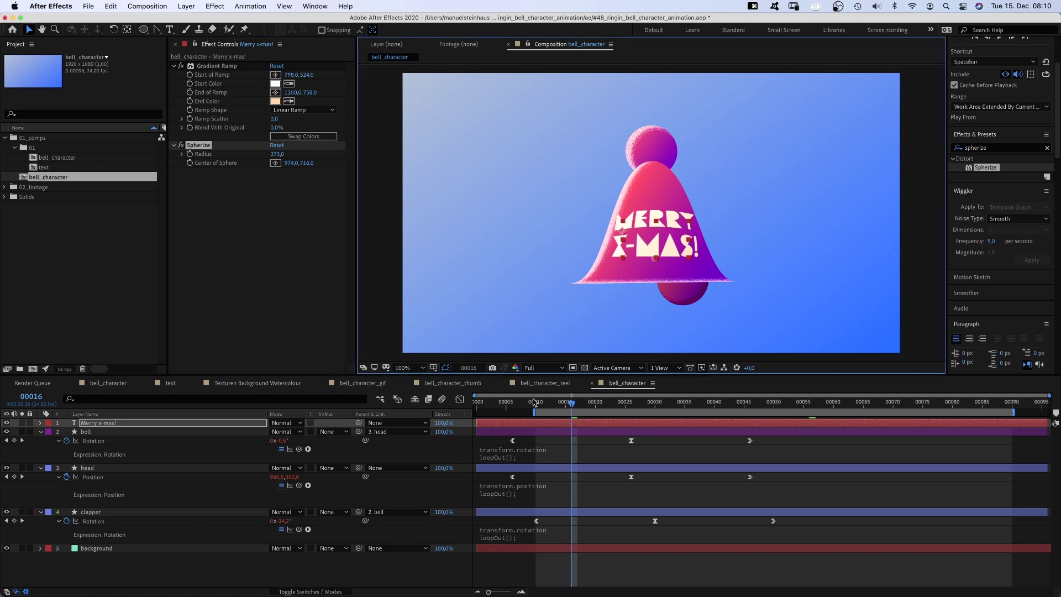
- Pre-compose the Merry x-mas! text layer into a composition named 'text'
left_click(105, 424)
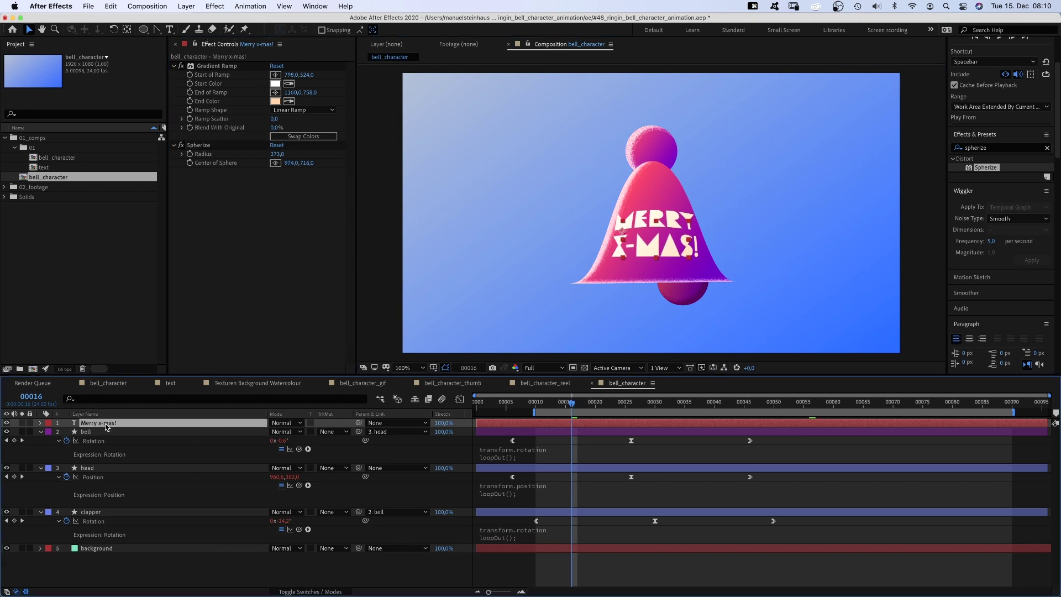
left_click(189, 6)
left_click(248, 365)
type("text")
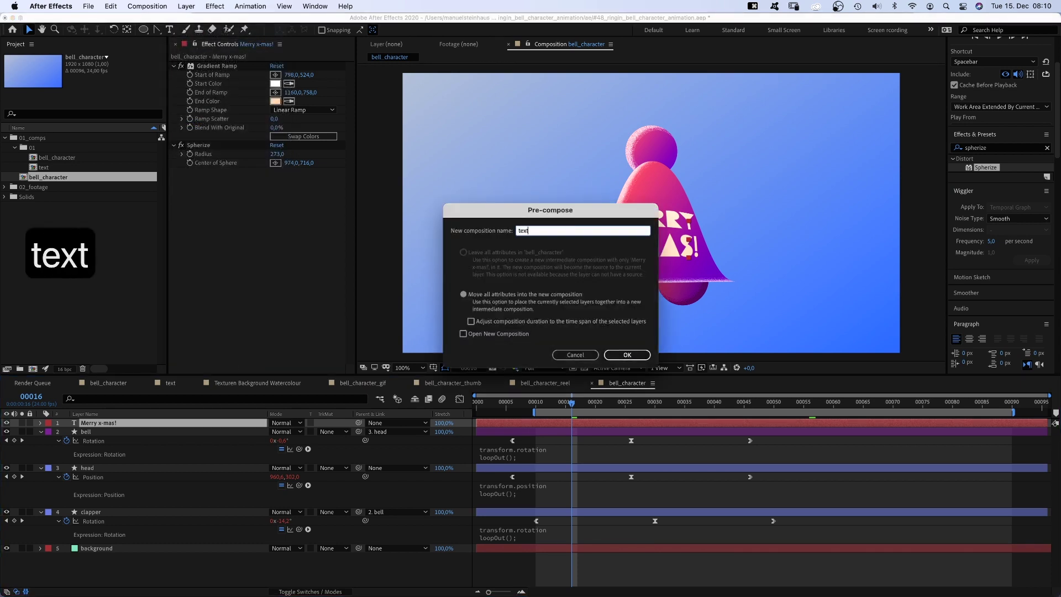
key("Return")
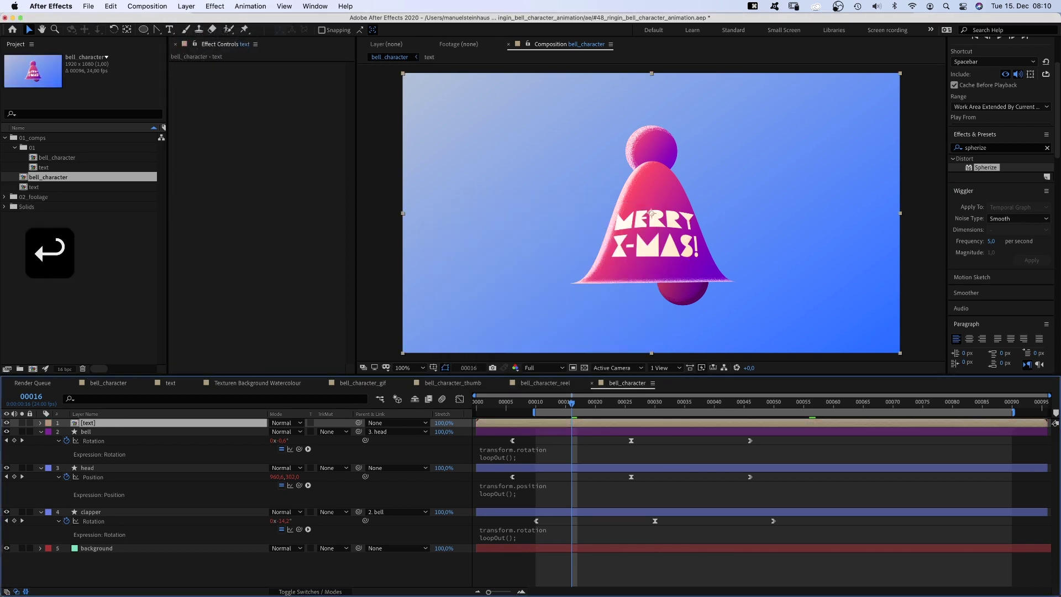
- Parent the text precomp to the bell layer and preview the swing
left_click_drag(359, 425, 127, 439)
key("space")
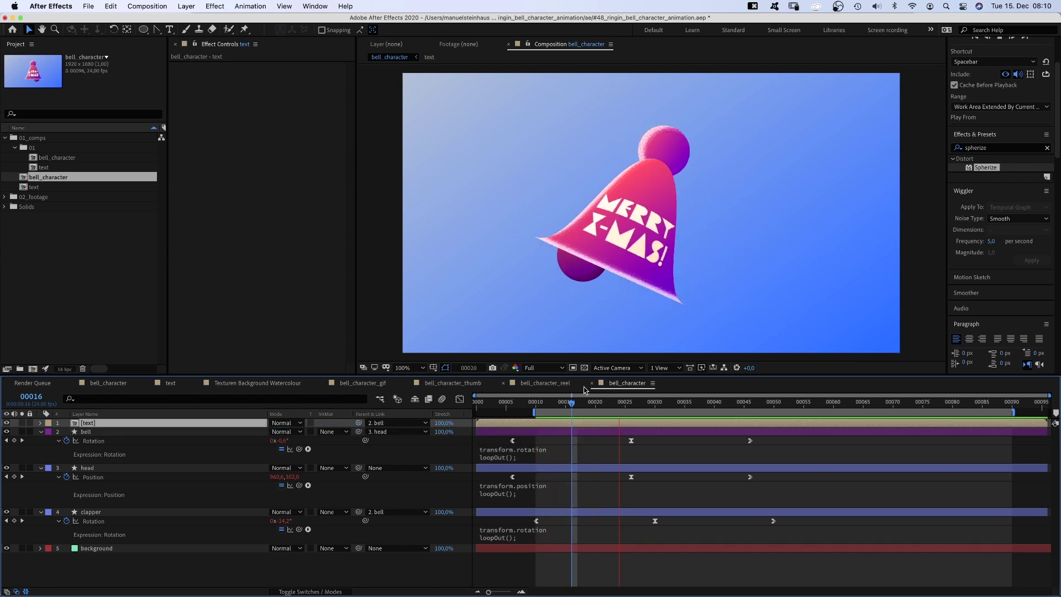
key("0")
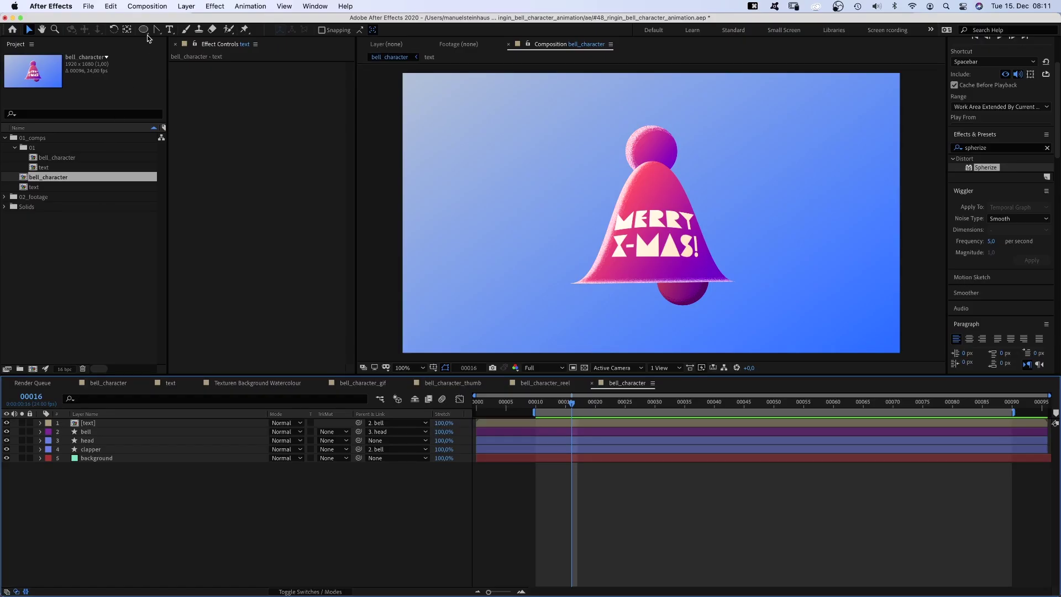
- Draw a small eye ellipse on the bell's head with no fill and a white 4 px stroke
mouse_move(143, 30)
left_mouse_down()
mouse_move(185, 40)
mouse_move(187, 54)
left_mouse_up()
left_click_drag(646, 137, 642, 148)
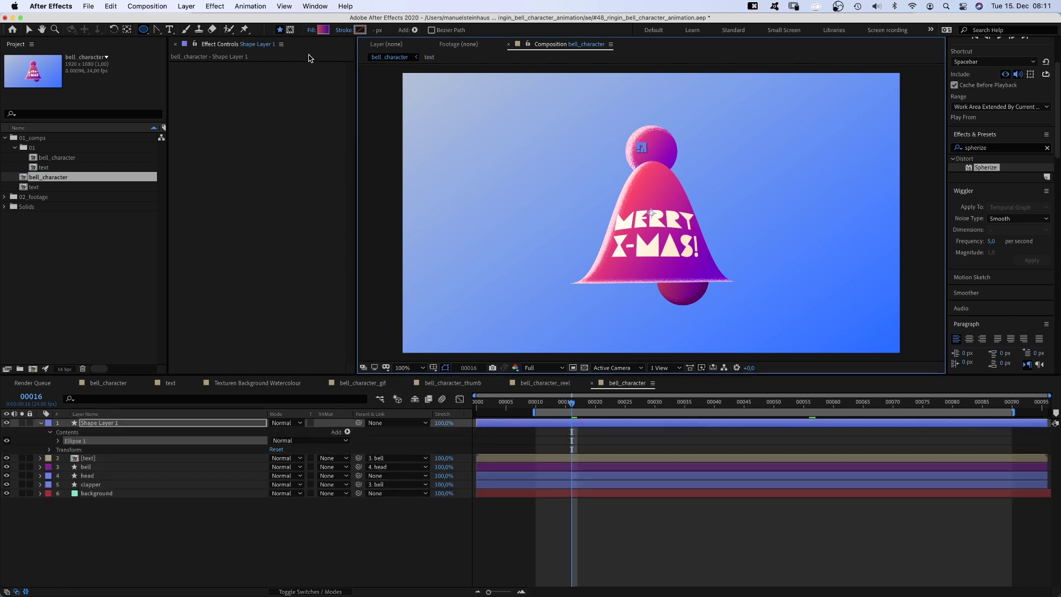
left_click(312, 31)
left_click(469, 238)
left_click(553, 298)
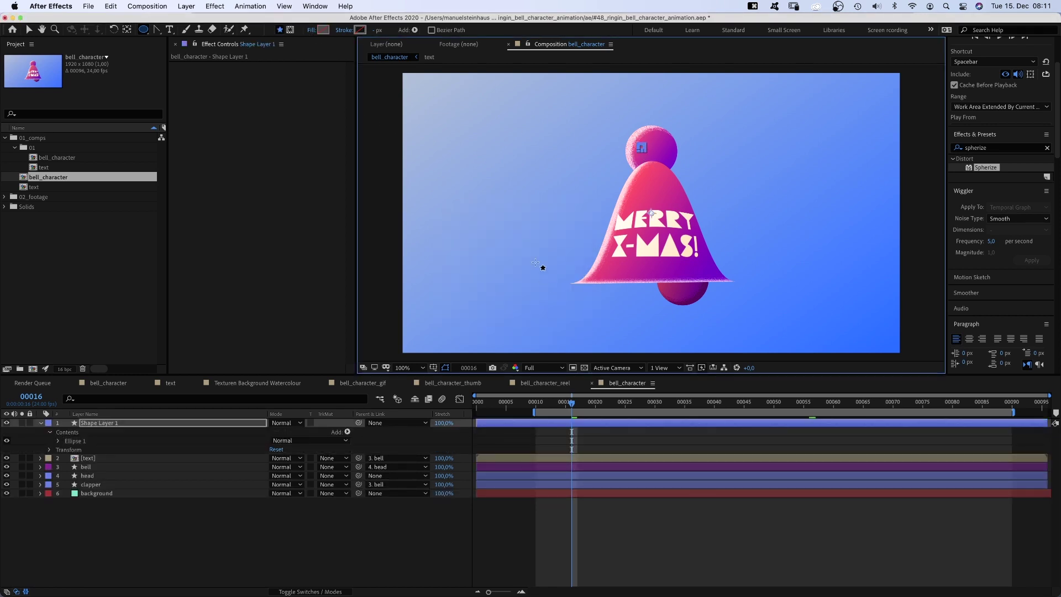
left_click(359, 30)
left_click(402, 249)
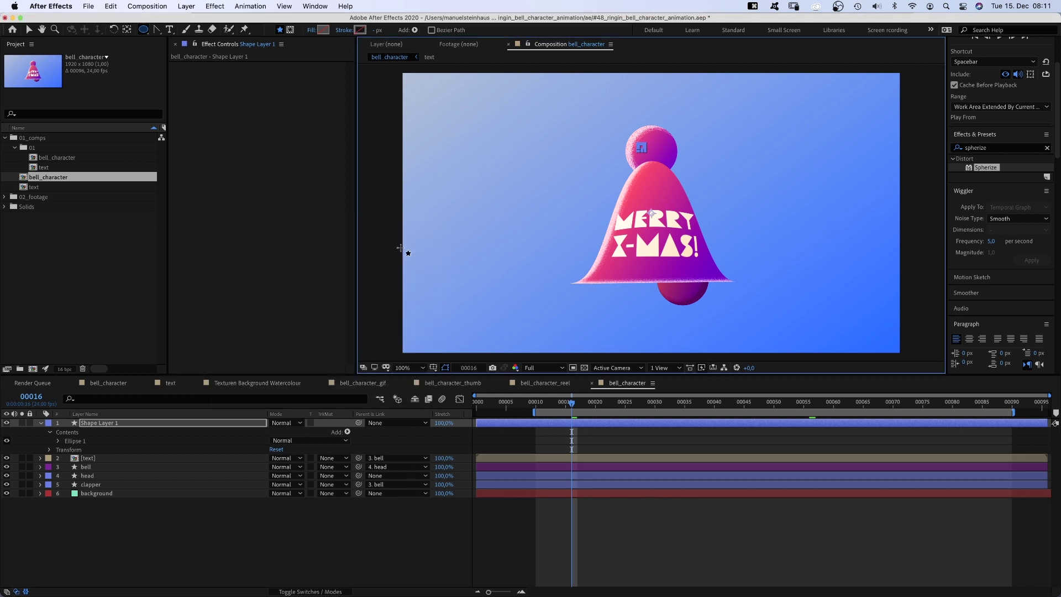
left_click(373, 30)
type("4")
key("Return")
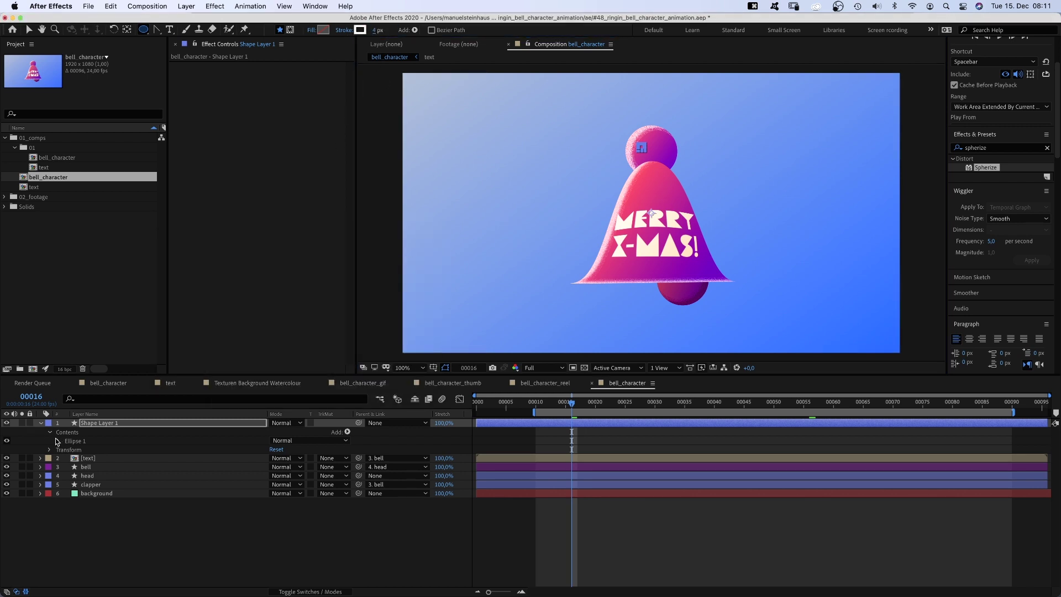
- Duplicate the eye circle and move the copy to the right of the first eye
left_click(59, 440)
key("comma")
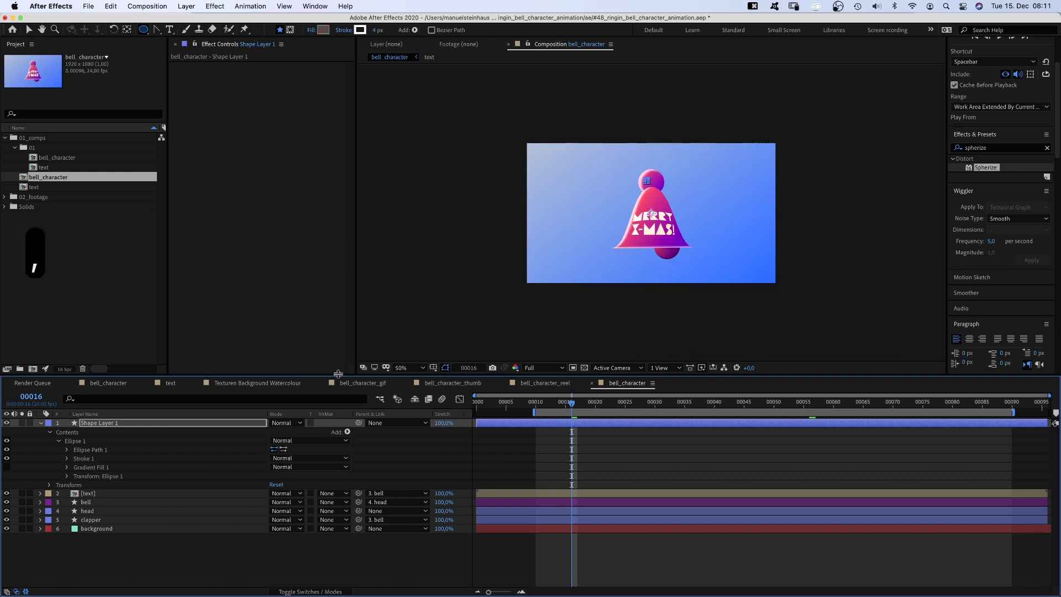
key("period")
key("period")
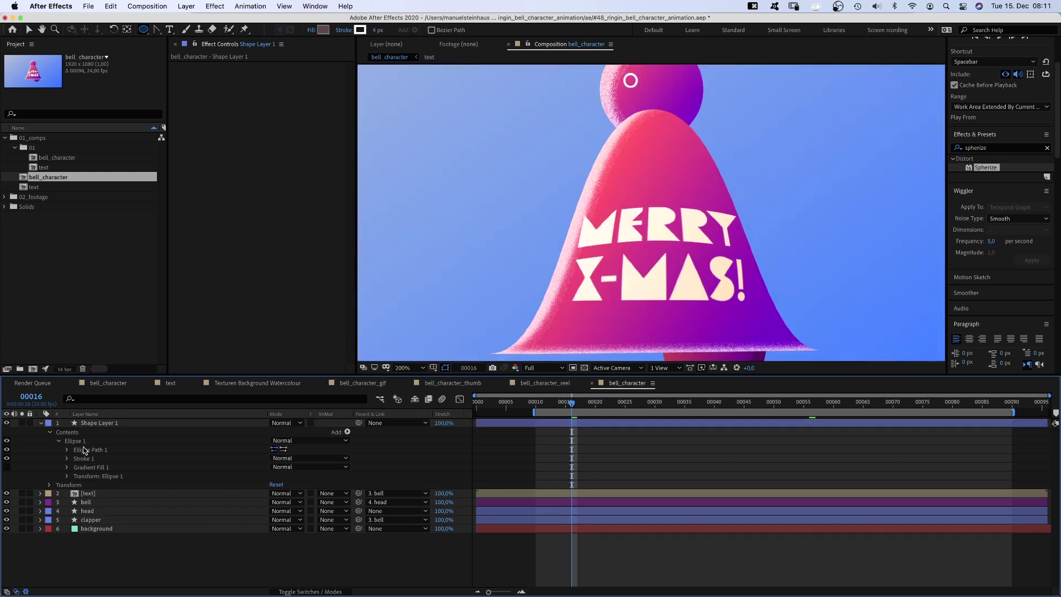
left_click(76, 441)
key("super+d")
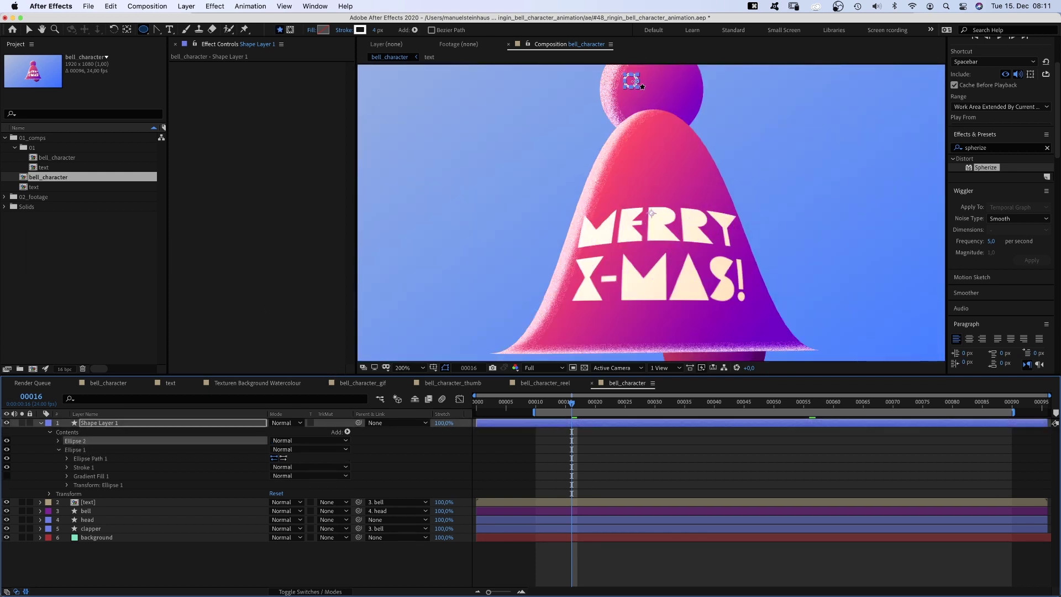
key("v")
left_click_drag(631, 84, 663, 81)
left_click(658, 81)
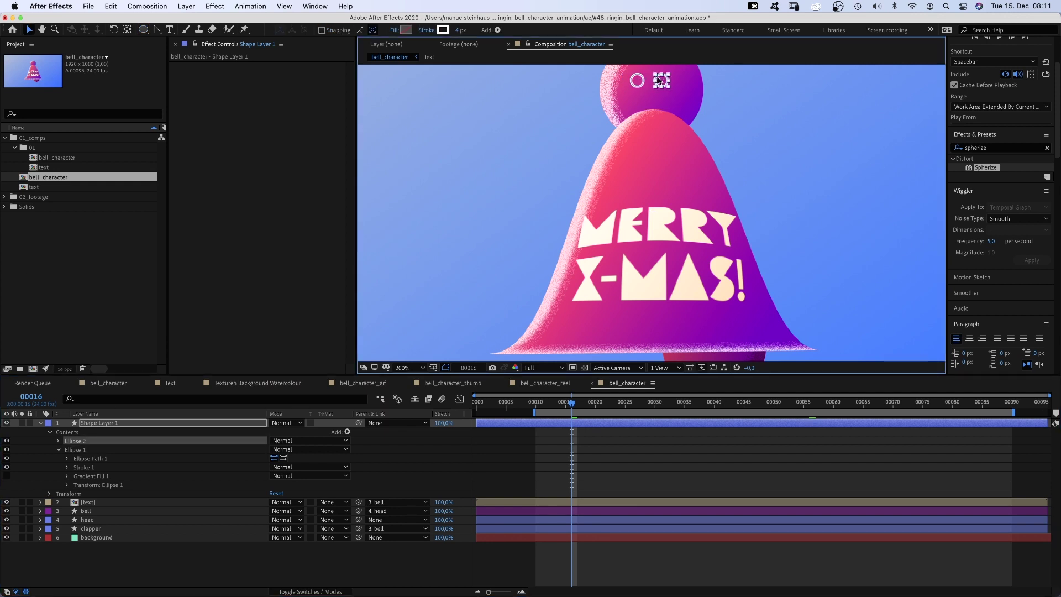
- Draw a curved smile path beneath the eyes with the Pen tool
left_click(93, 424)
left_click(156, 30)
left_click(634, 96)
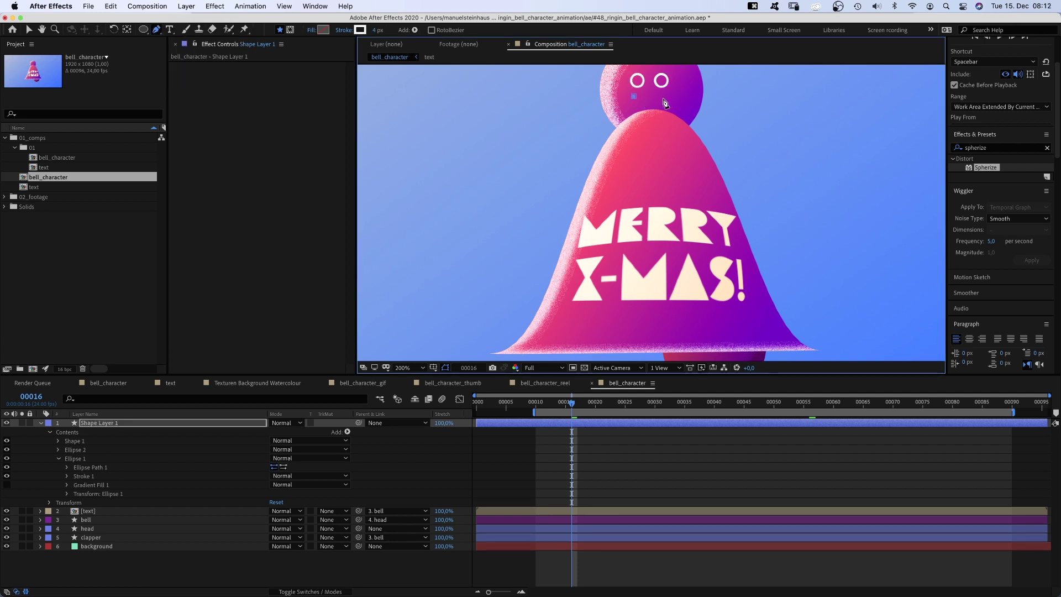
left_click_drag(664, 98, 678, 81)
key("v")
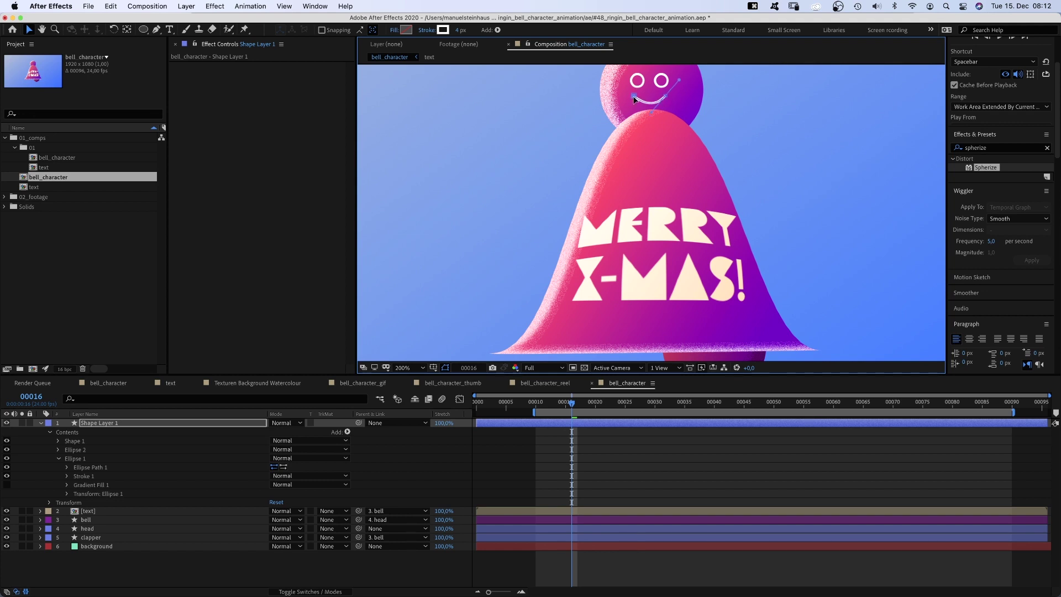
left_click_drag(645, 110, 645, 113)
- Rename the shape layer 'face' and parent it to the head layer
key("Return")
type("face")
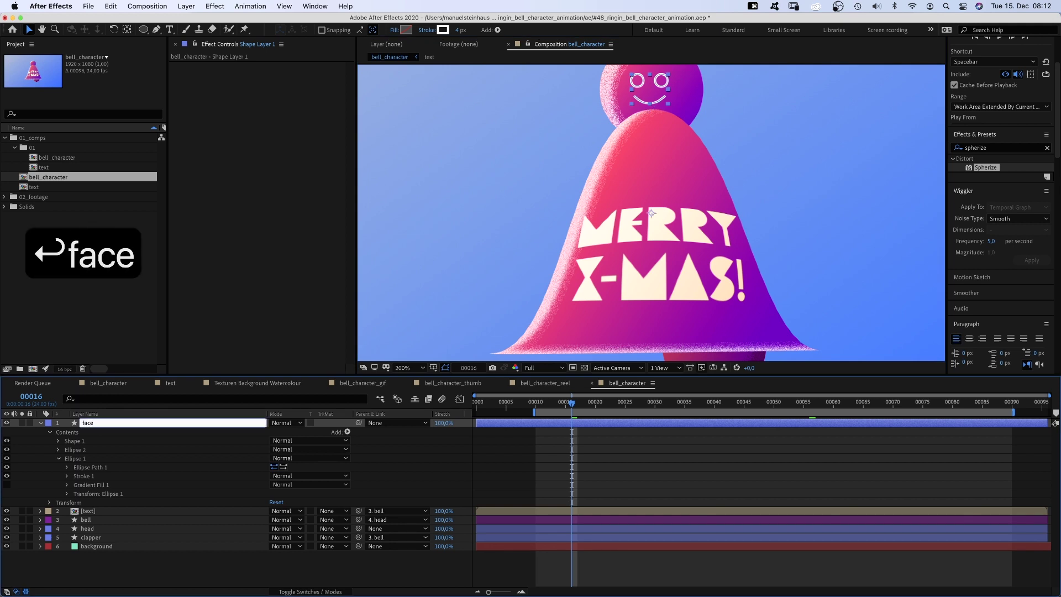
key("Return")
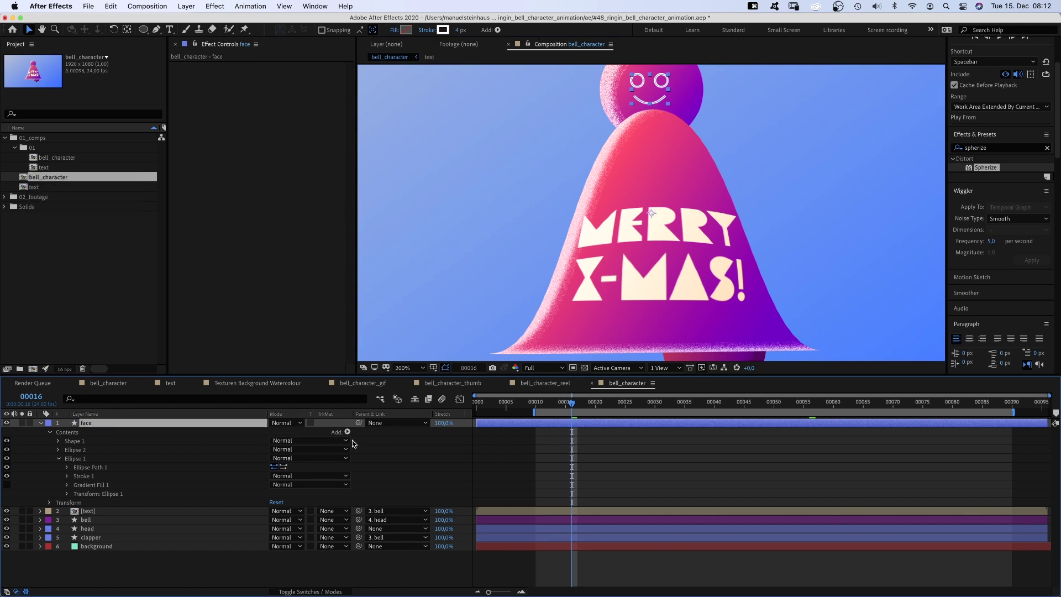
left_click_drag(326, 438, 102, 531)
- At frame 6, shift the face to X 53.4 and set a Position keyframe
left_click_drag(569, 404, 532, 428)
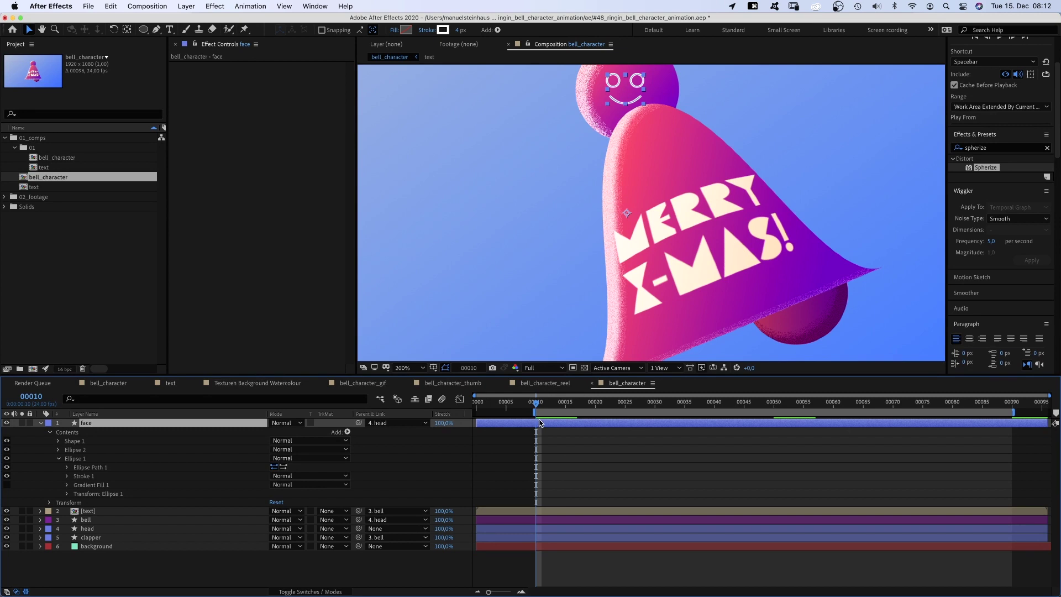
key("p")
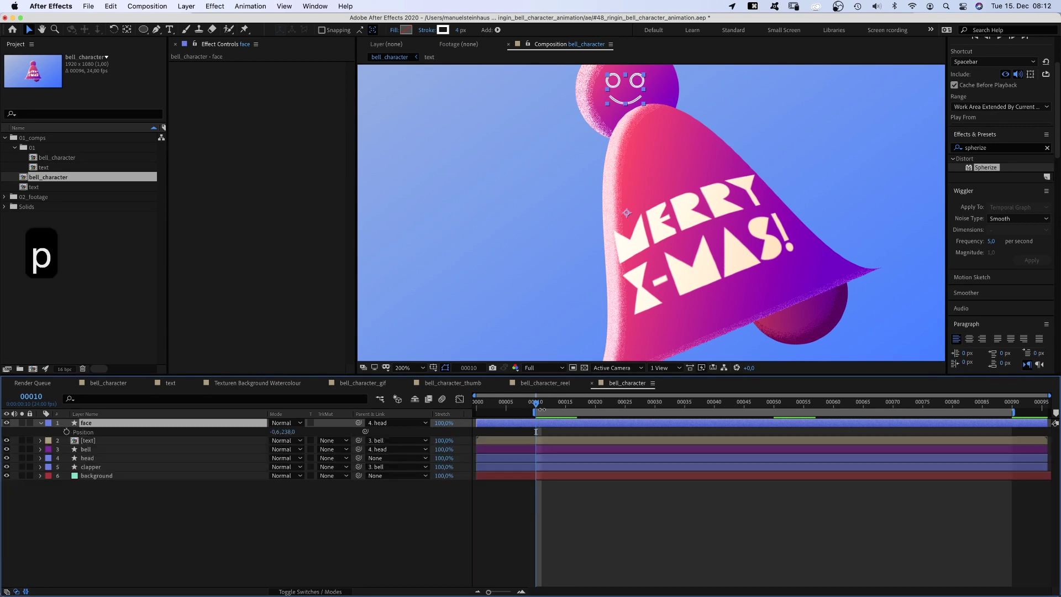
left_click(91, 471, "shift")
key("u")
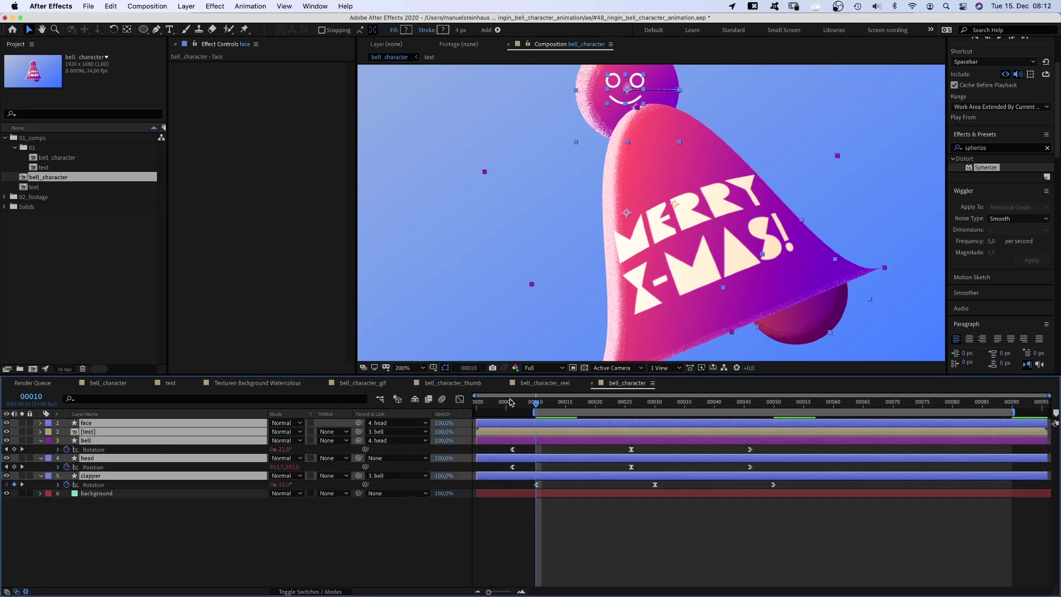
left_click_drag(519, 403, 512, 402)
left_click(178, 511)
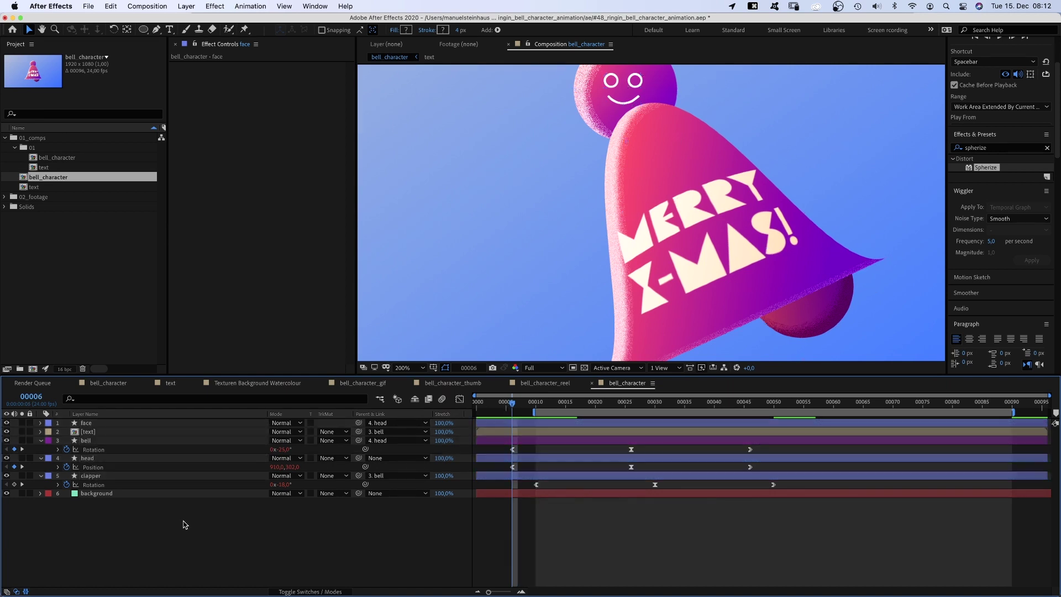
left_click(85, 424)
key("p")
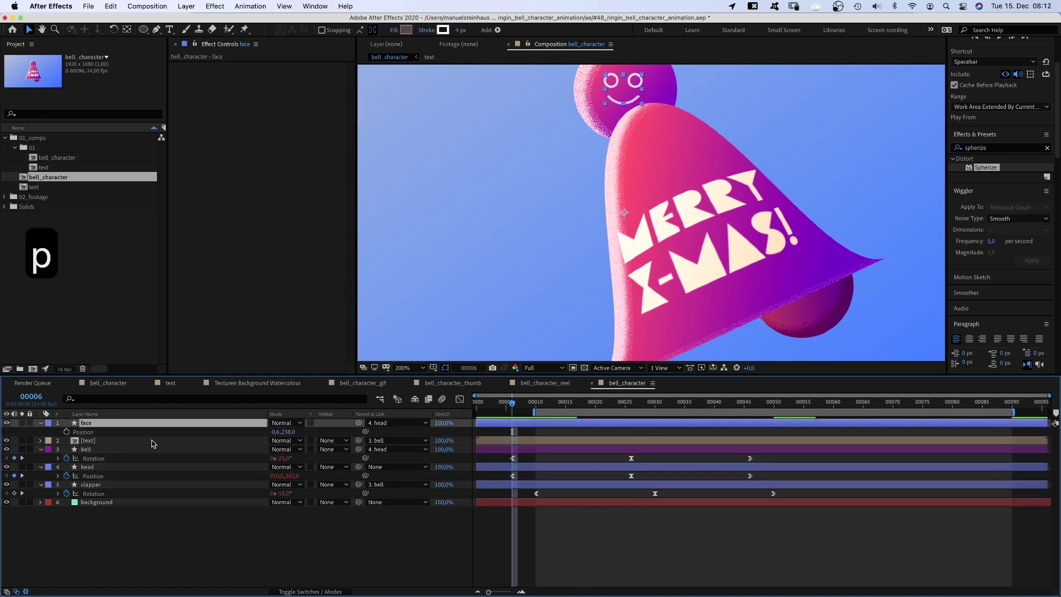
mouse_move(277, 432)
left_mouse_down()
mouse_move(301, 431)
mouse_move(286, 432)
left_mouse_up()
key("comma")
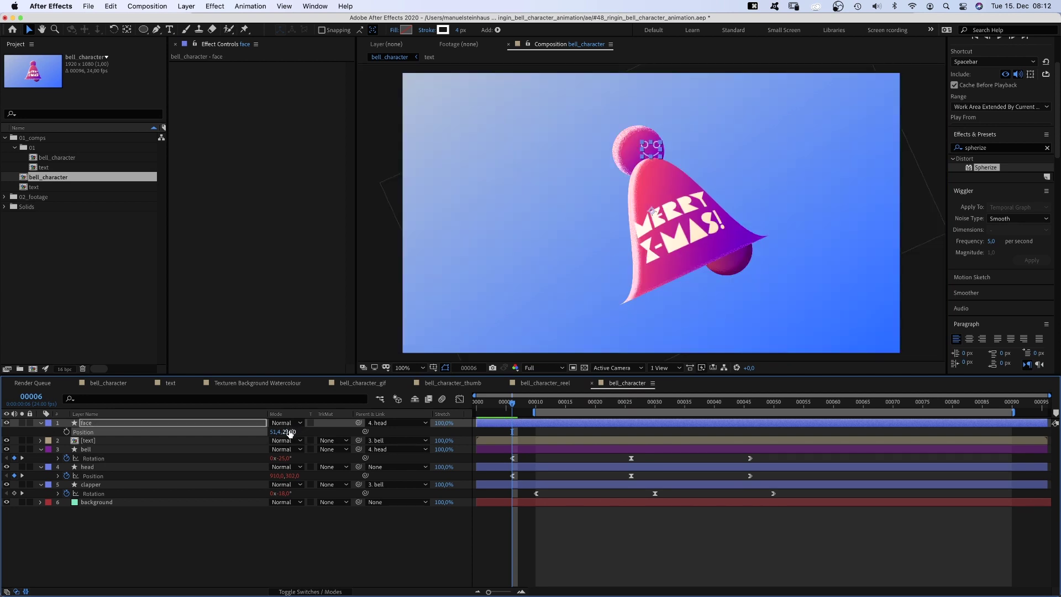
left_click(66, 431)
- Key the face at X -32.6 on frame 26, then copy the first keyframe to frame 46
left_click_drag(514, 404, 632, 404)
left_click_drag(274, 431, 243, 442)
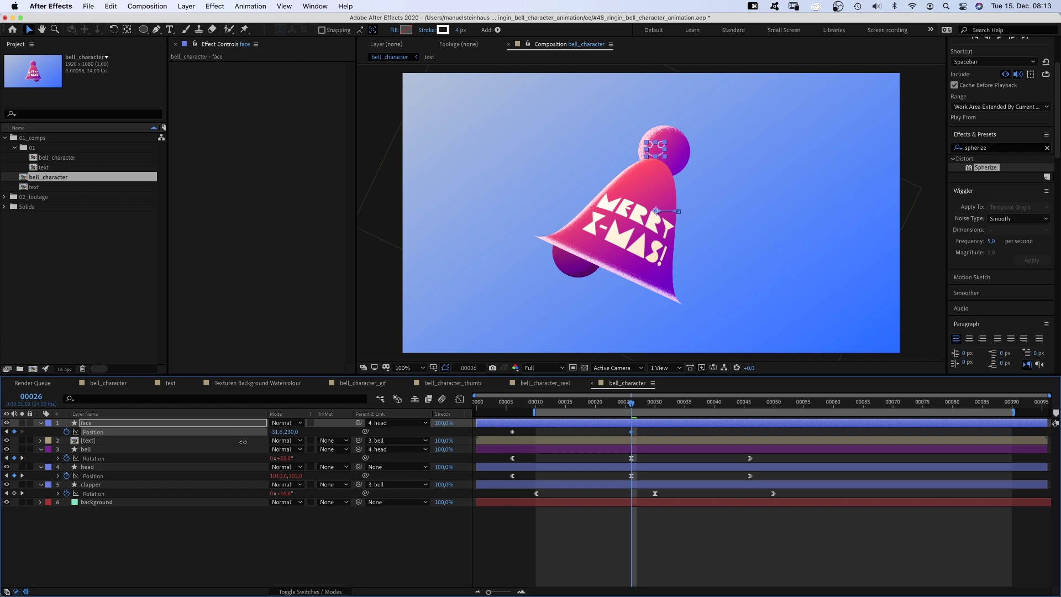
left_click_drag(672, 401, 750, 401)
left_click(511, 432)
key("super+c")
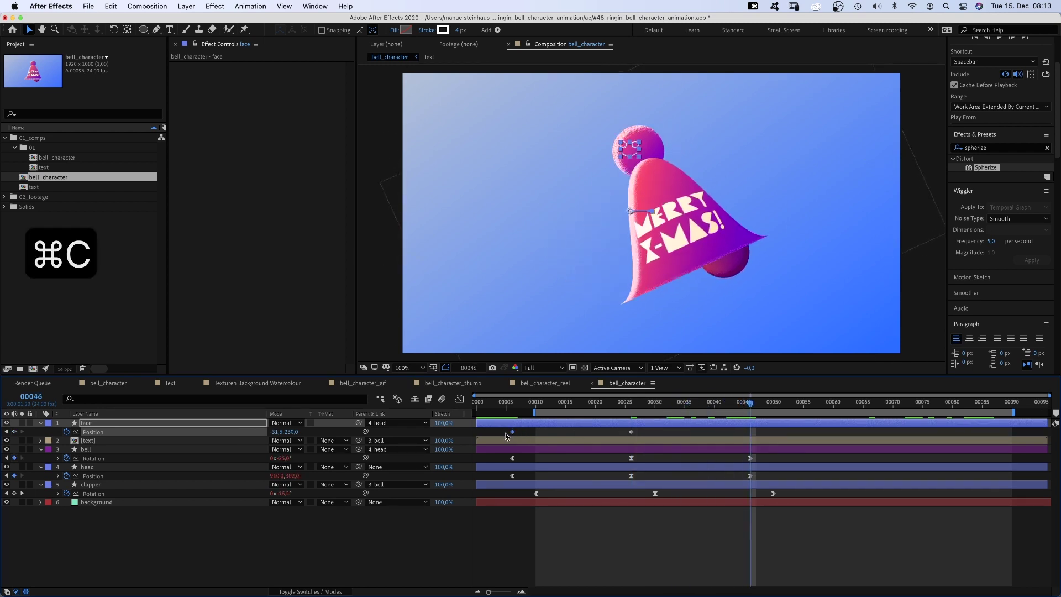
key("super+v")
- Add a loopOut(); expression to the face layer's Position
left_click(66, 432, "alt")
left_click(584, 439)
key("Return")
type("loop")
key("Down")
key("Down")
key("Return")
type(";")
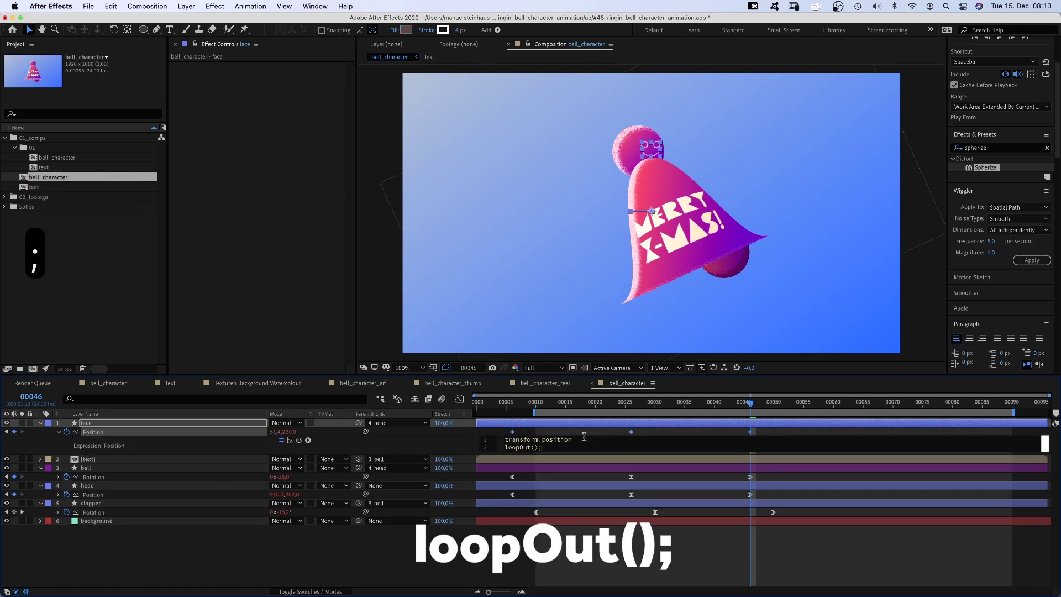
key("KP_Enter")
- Drag the keyframe influence handles in the speed graph into sharp peaks and preview the loop
left_click(460, 399)
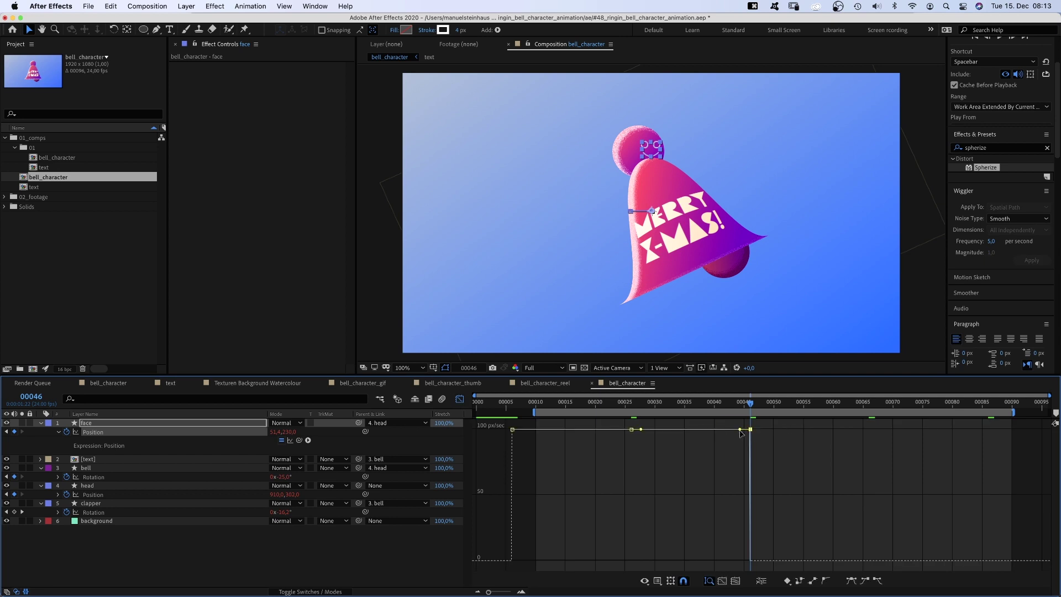
left_click_drag(647, 560, 673, 562)
left_click_drag(522, 530, 542, 561)
left_click_drag(622, 530, 590, 561)
left_click_drag(543, 560, 589, 562)
key("0")
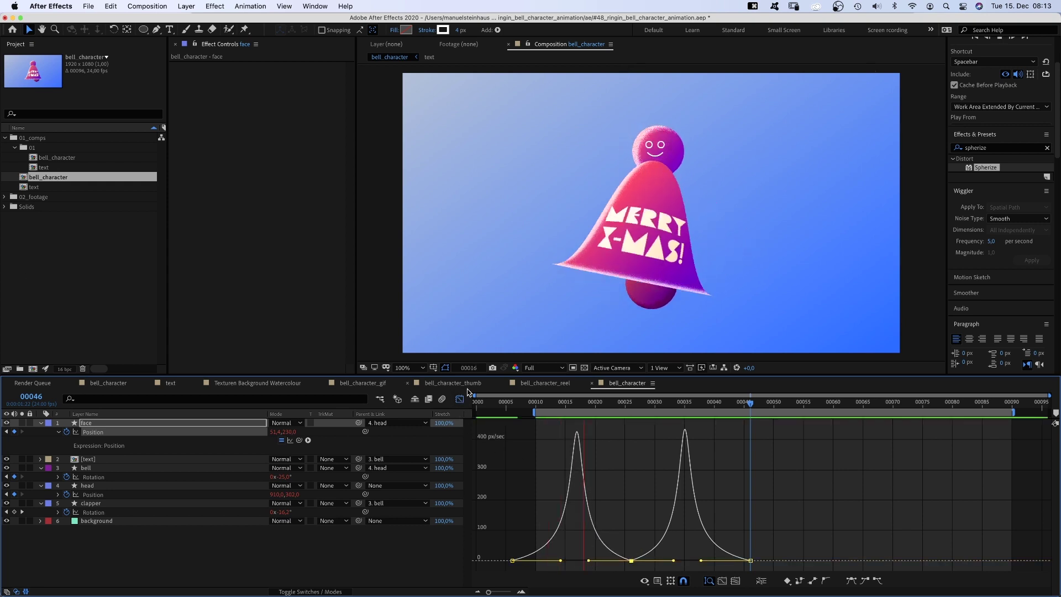
key("0")
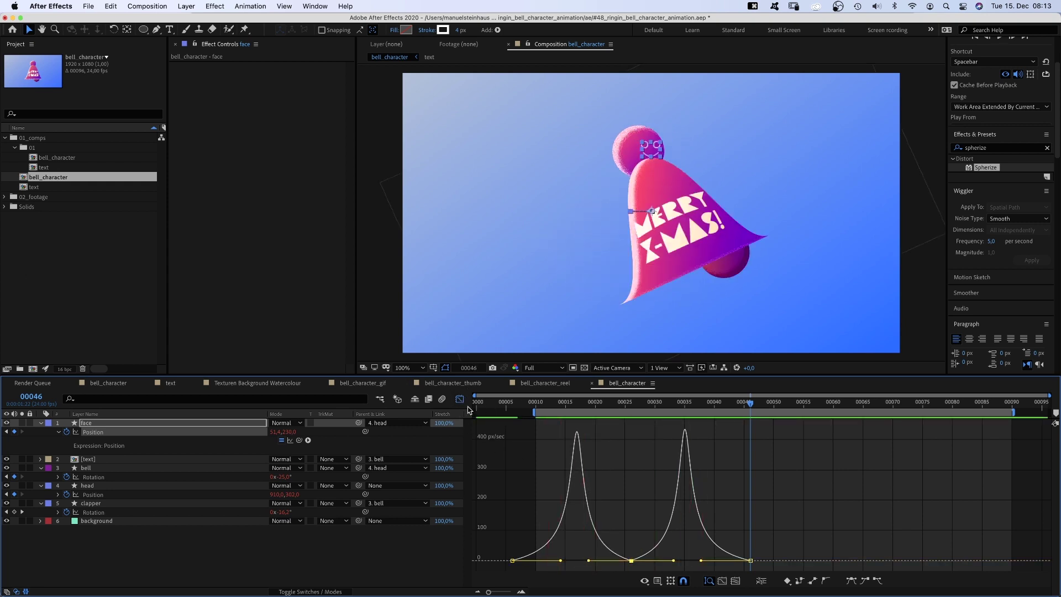
left_click(460, 399)
- At frame 16, draw a stick arm from the bell's left edge and name the layer 'arms'
left_click_drag(602, 407, 572, 405)
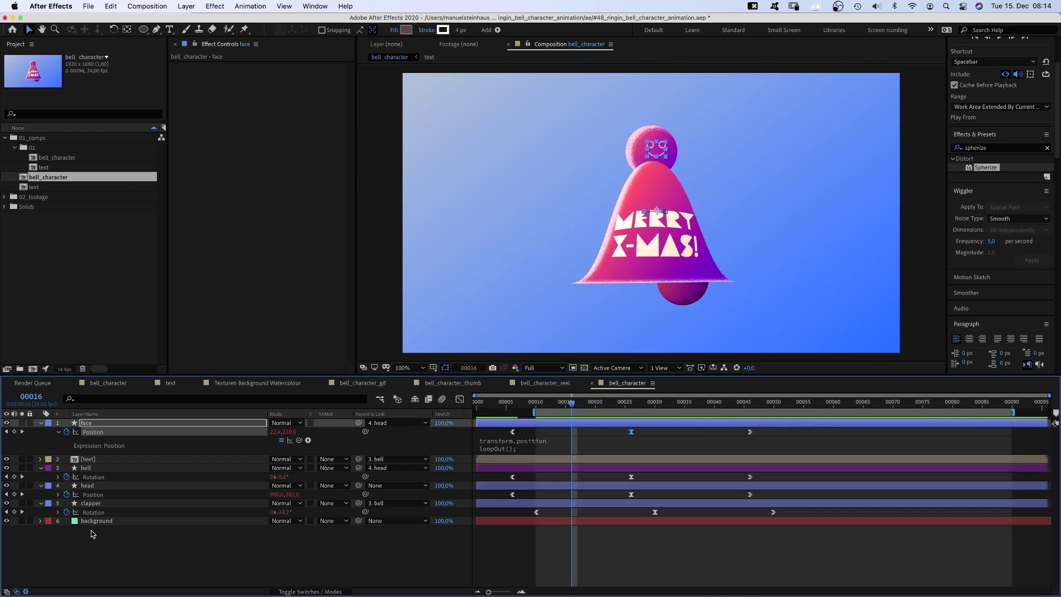
left_click(95, 559)
left_click(157, 29)
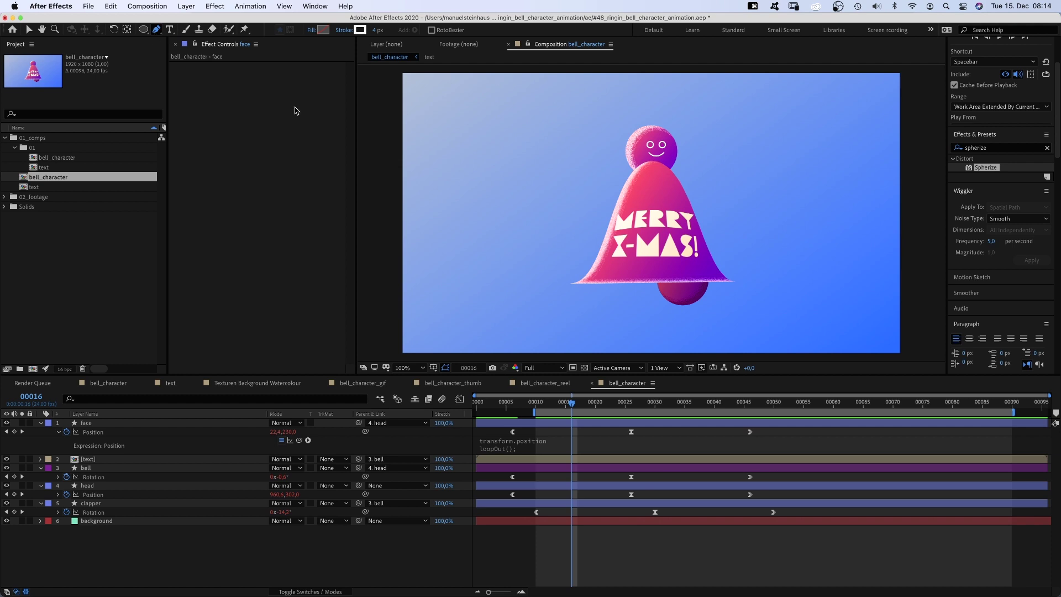
left_click(629, 178)
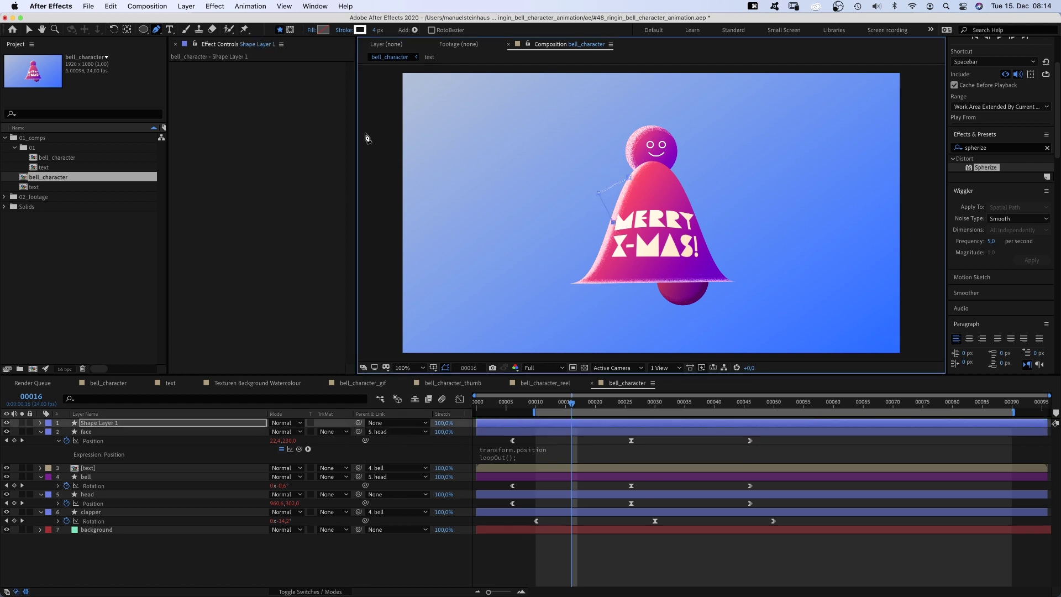
left_click(28, 29)
left_click(97, 424)
key("Return")
type("arms")
key("Return")
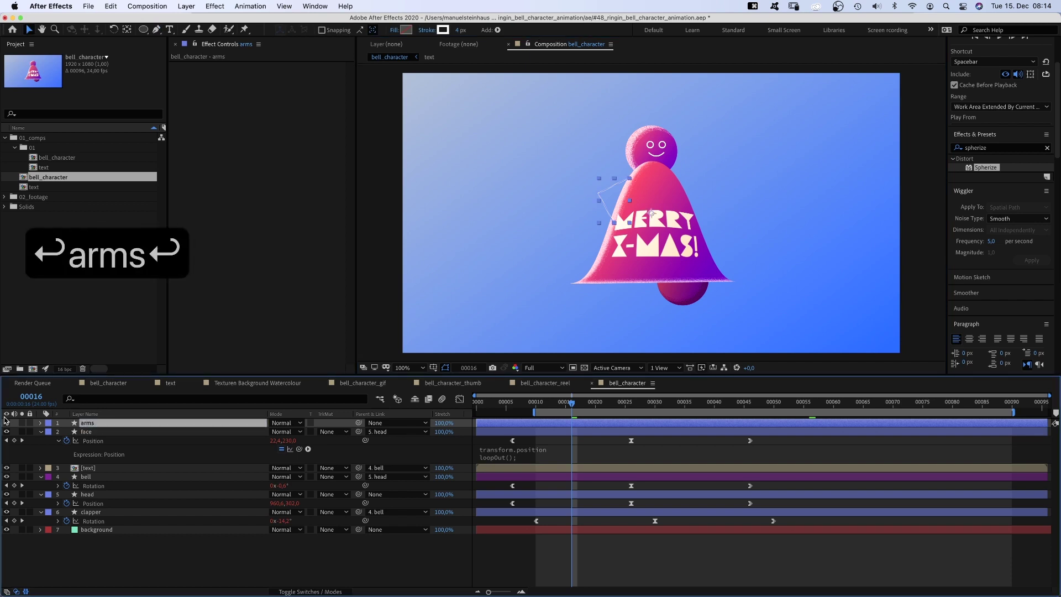
- Duplicate the arm shape Shape 1 and move the copy to the bell's right side
left_click(41, 423)
left_click(50, 432)
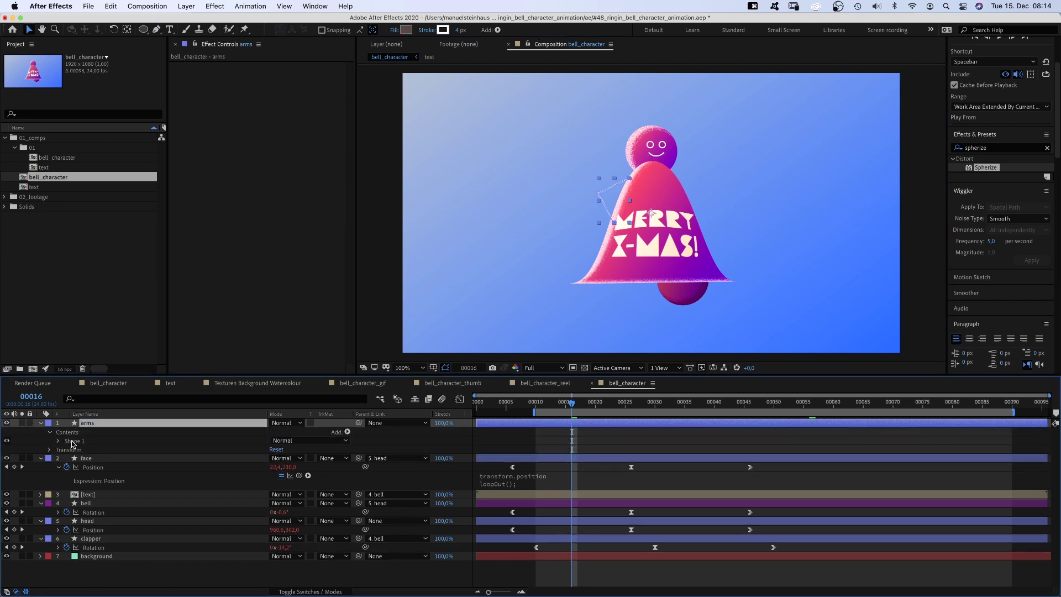
left_click(72, 443)
key("super+d")
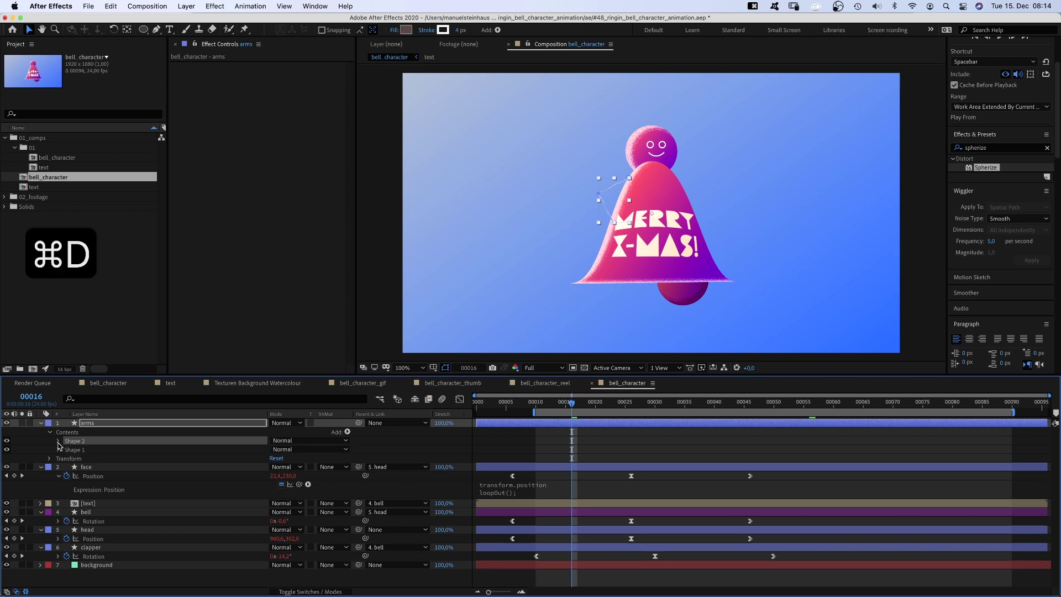
left_click(59, 441)
left_click(67, 449)
left_click(80, 449)
left_click_drag(614, 192, 697, 216)
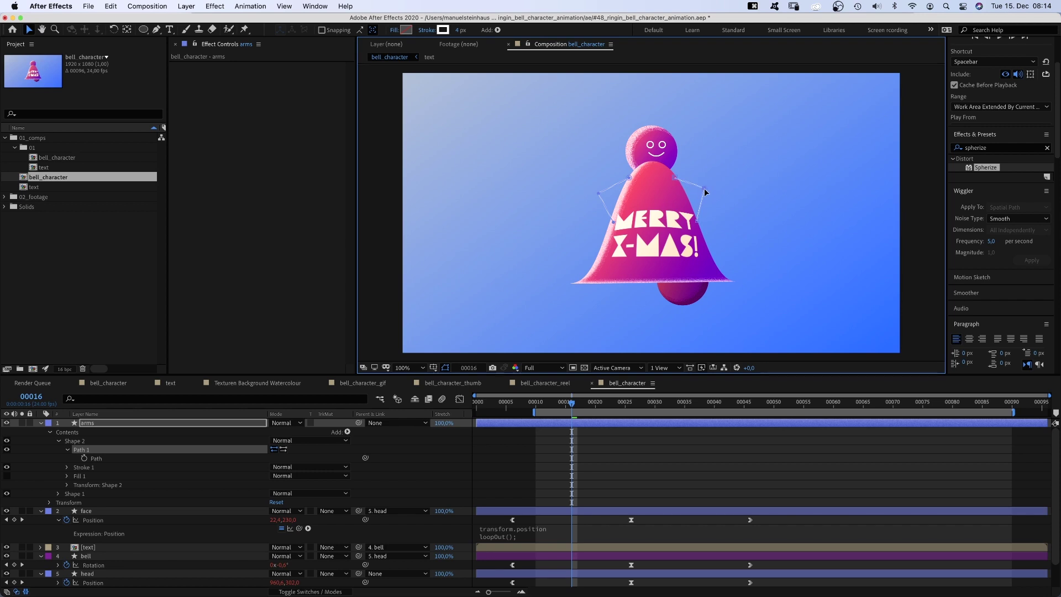
- Parent the arms layer to the bell layer
left_click(41, 423)
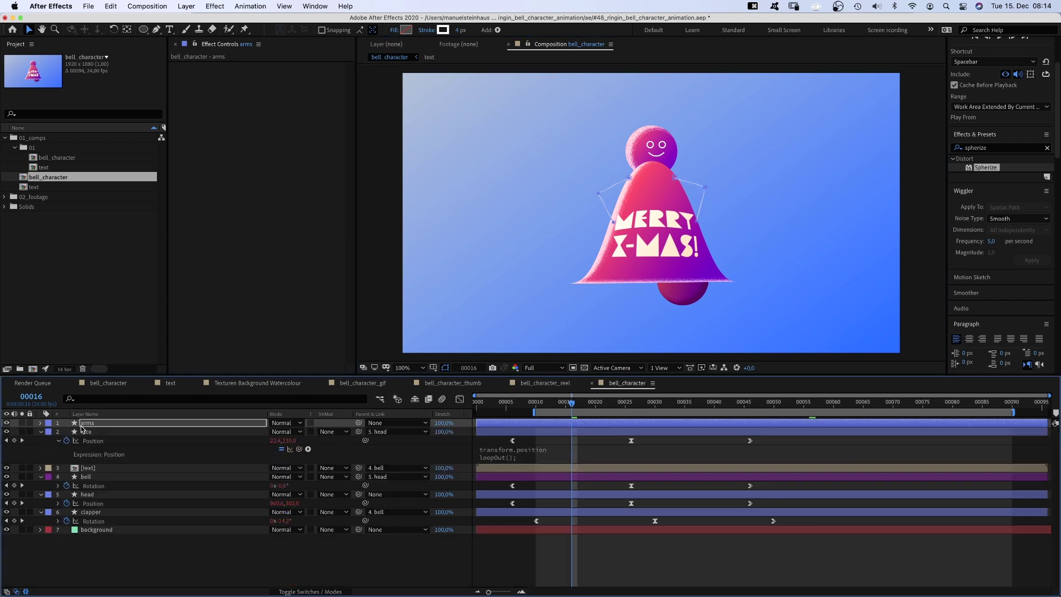
left_click_drag(358, 423, 127, 478)
left_click(125, 553)
left_click(157, 31)
- Draw a leg line below the bell, name the layer 'legs' and move it above the background
left_click(640, 273)
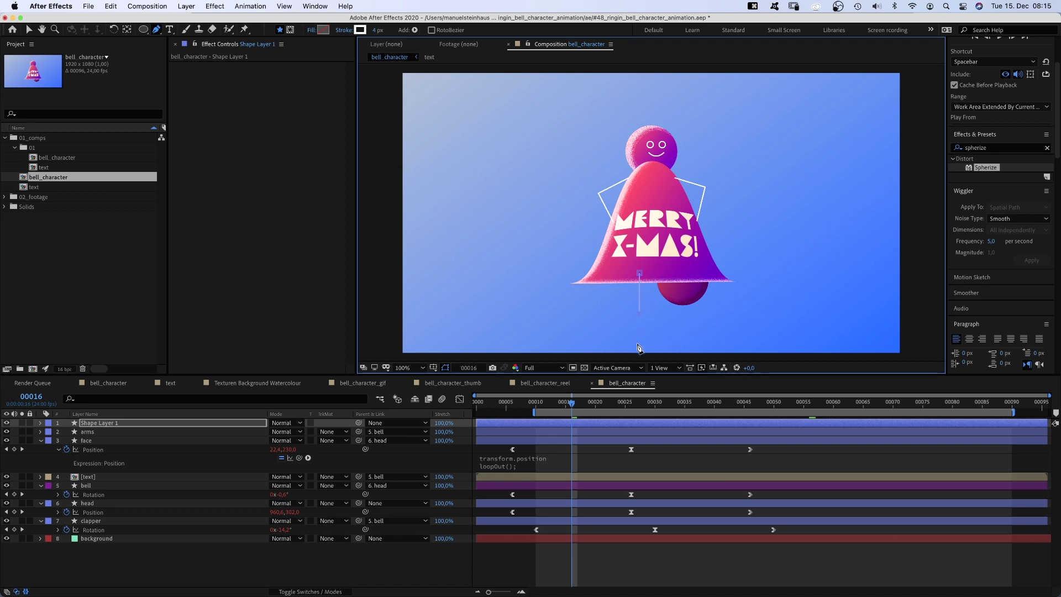
left_click(88, 423)
key("Return")
type("legs")
key("Return")
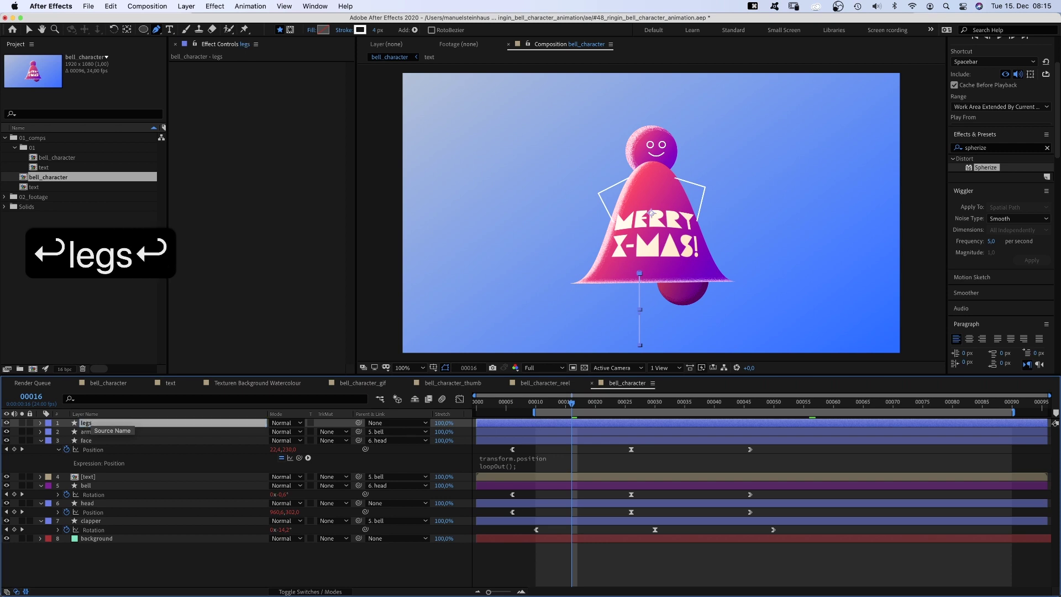
left_click_drag(87, 425, 90, 534)
- Duplicate the leg shape Shape 1 inside the legs layer and move the copy right
left_click(41, 529)
left_click(50, 539)
left_click(59, 548)
left_click(67, 557)
left_click(88, 559)
left_click(75, 550)
key("super+d")
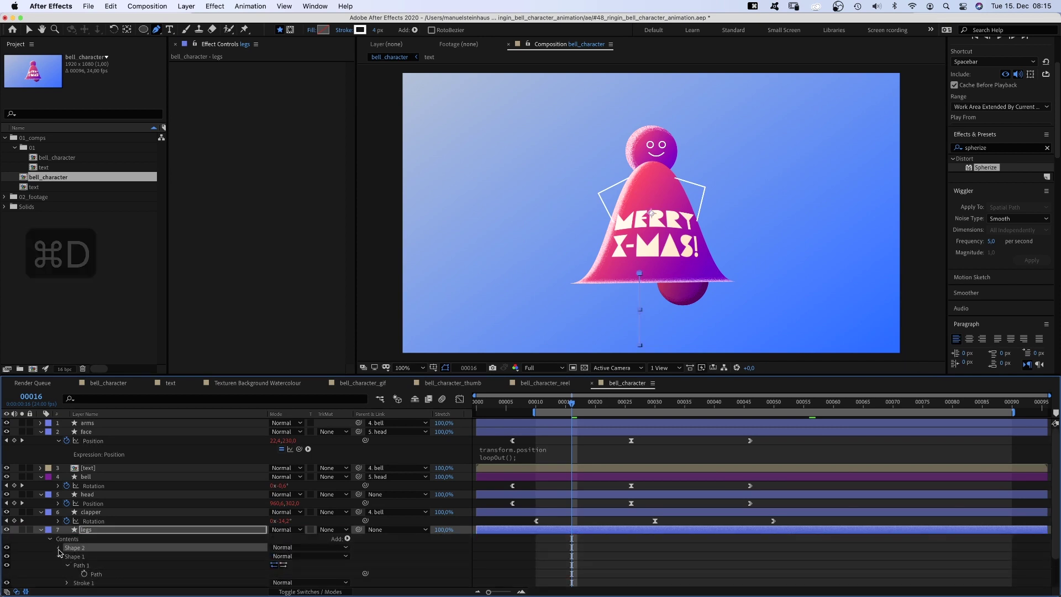
left_click(67, 557)
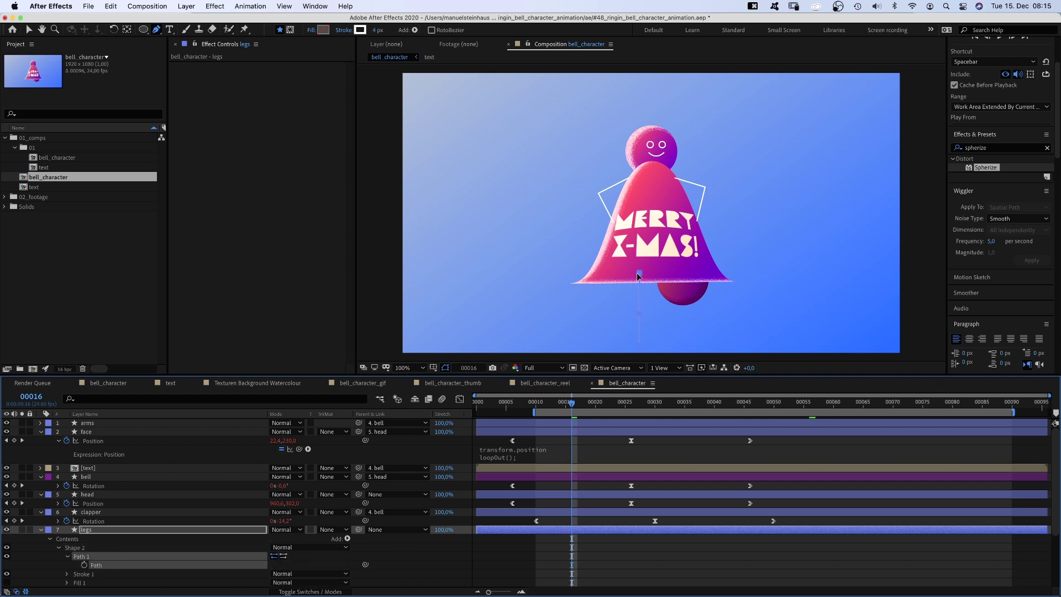
key("v")
left_click_drag(638, 276, 667, 276)
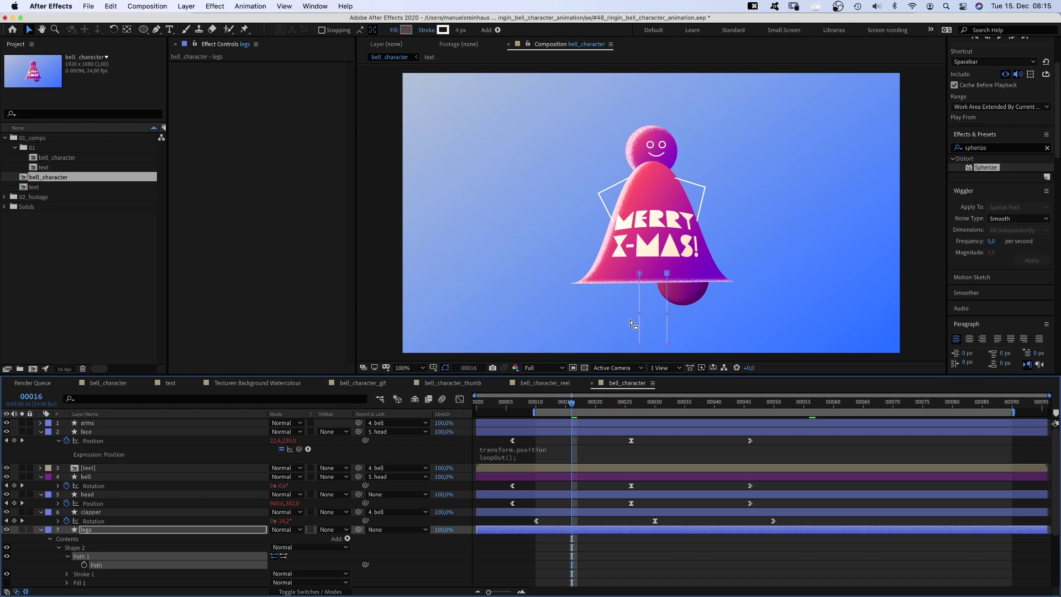
- At frame 7, shift both knees right to bend the legs and keyframe the leg path
key("v")
left_click_drag(571, 403, 515, 414)
left_click_drag(633, 260, 702, 263)
left_click_drag(619, 301, 700, 316)
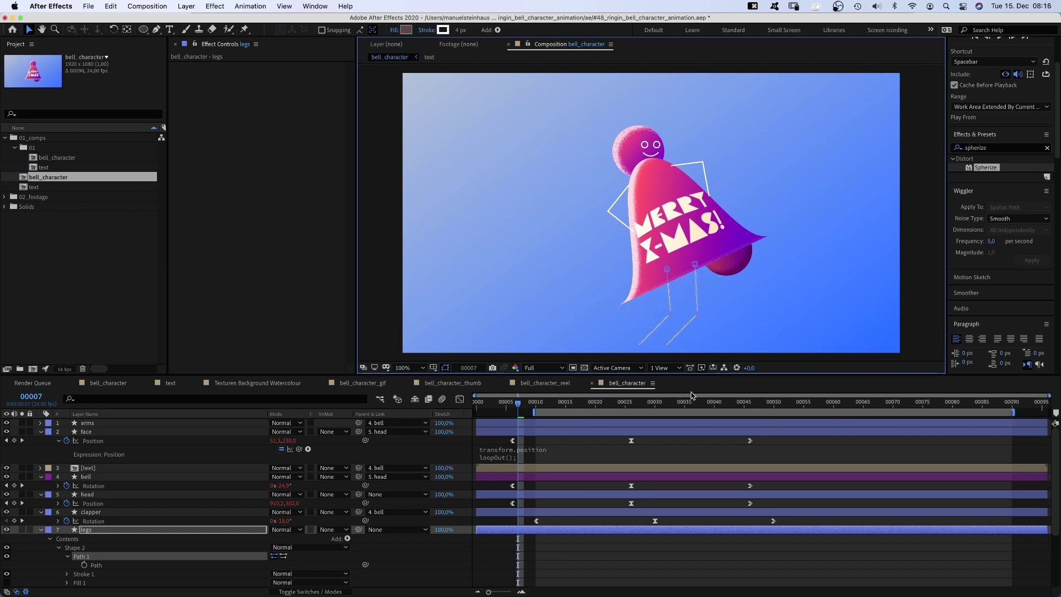
left_click(84, 564)
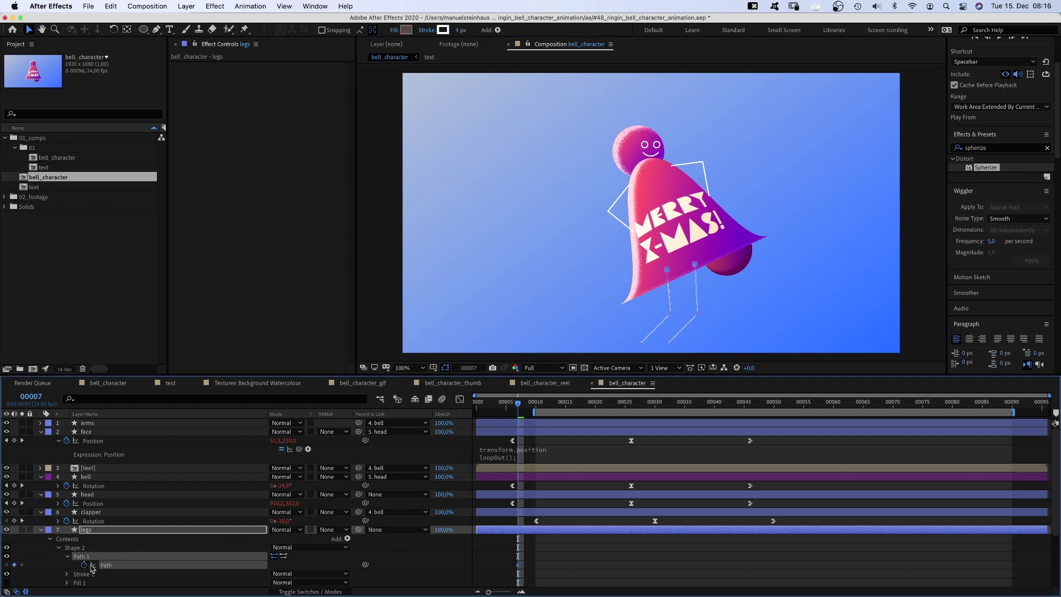
scroll(1048, 509, "down", 5)
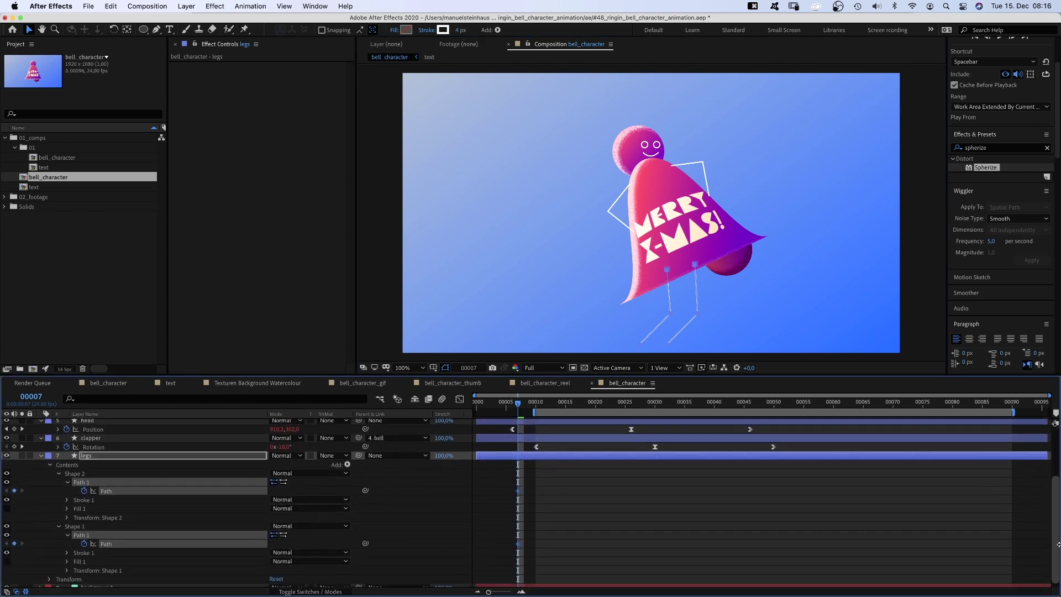
scroll(618, 429, "up", 5)
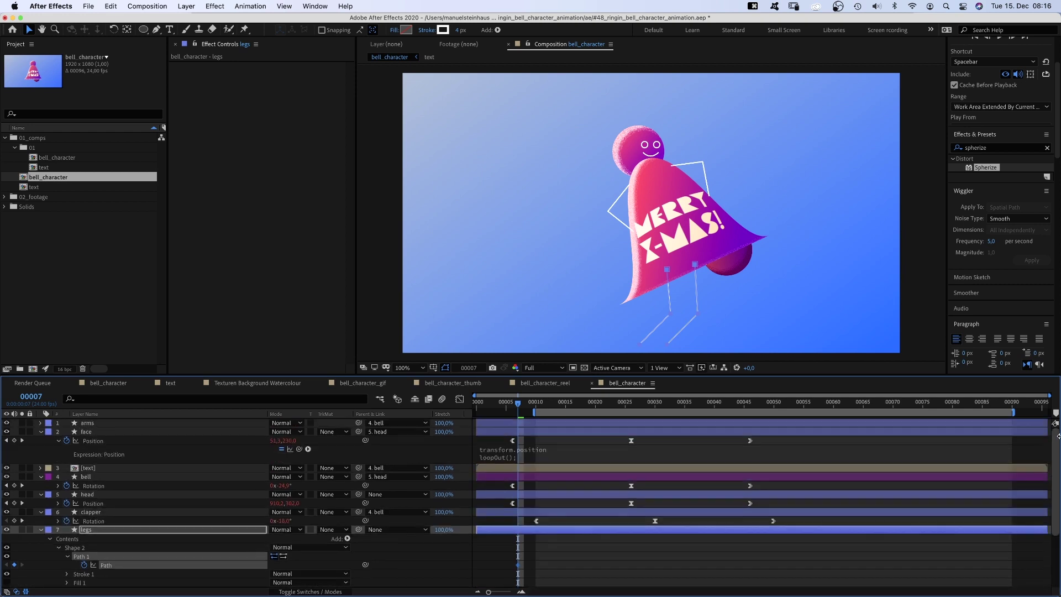
- Set Shape 1 and Shape 2 path keyframes at frame 26 and bend the left leg into a stride
left_click_drag(517, 406, 514, 407)
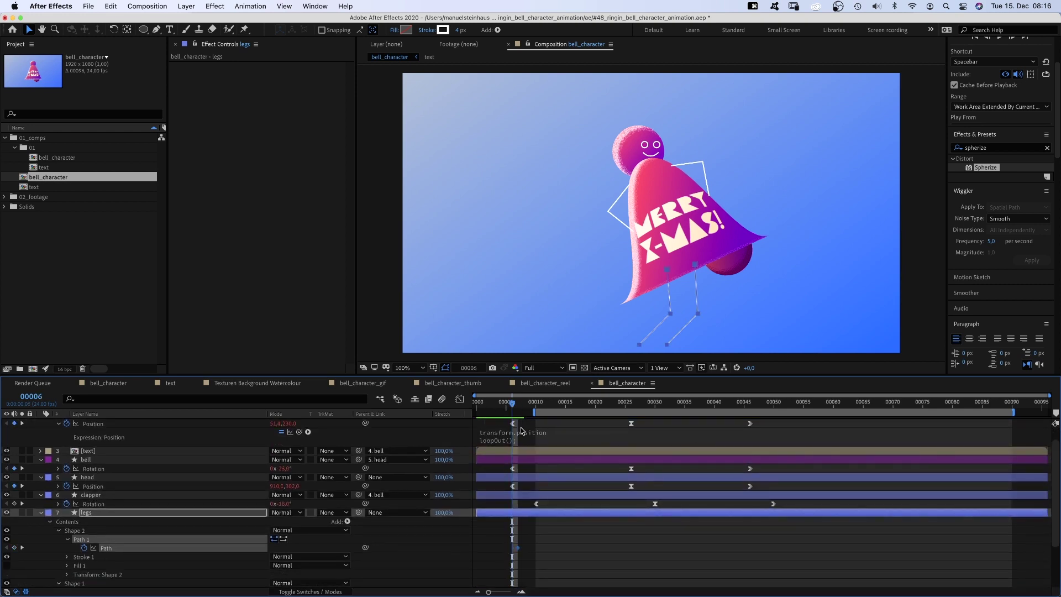
scroll(1019, 511, "down", 1)
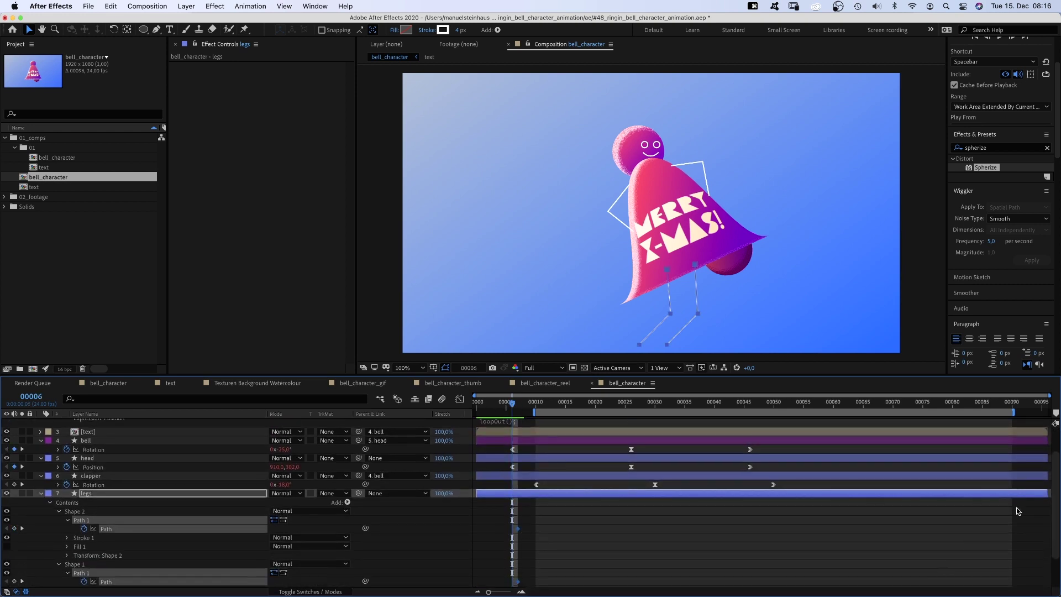
left_click(520, 529)
left_click(518, 581, "shift")
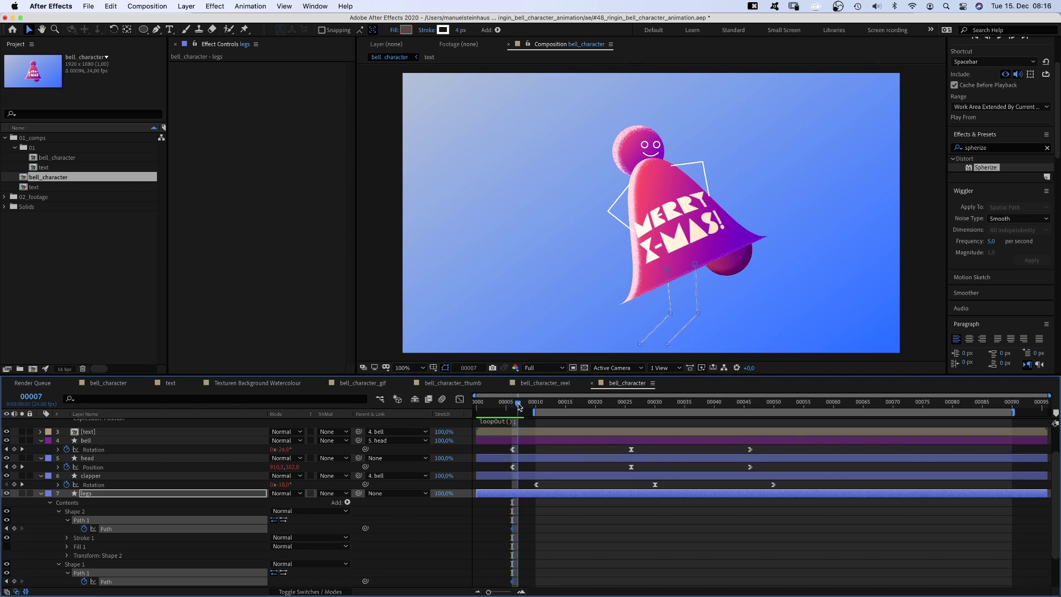
left_click_drag(513, 403, 630, 409)
key("ctrl+v")
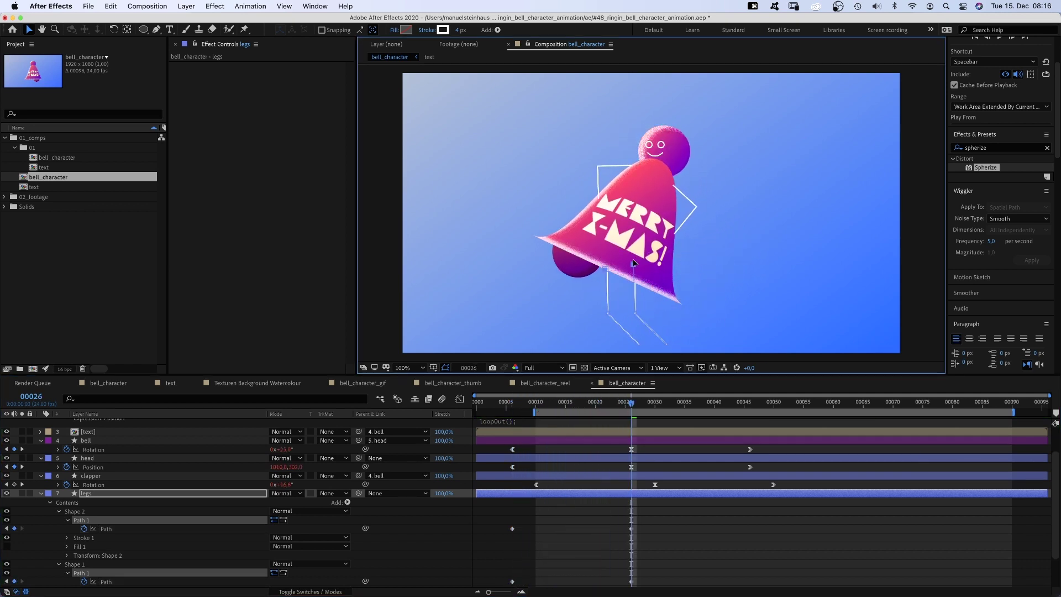
left_click_drag(605, 269, 598, 270)
- Copy the first Shape 2 and Shape 1 path keyframes to frame 46 to close the loop
left_click_drag(637, 409, 750, 404)
left_click_drag(506, 534, 531, 523)
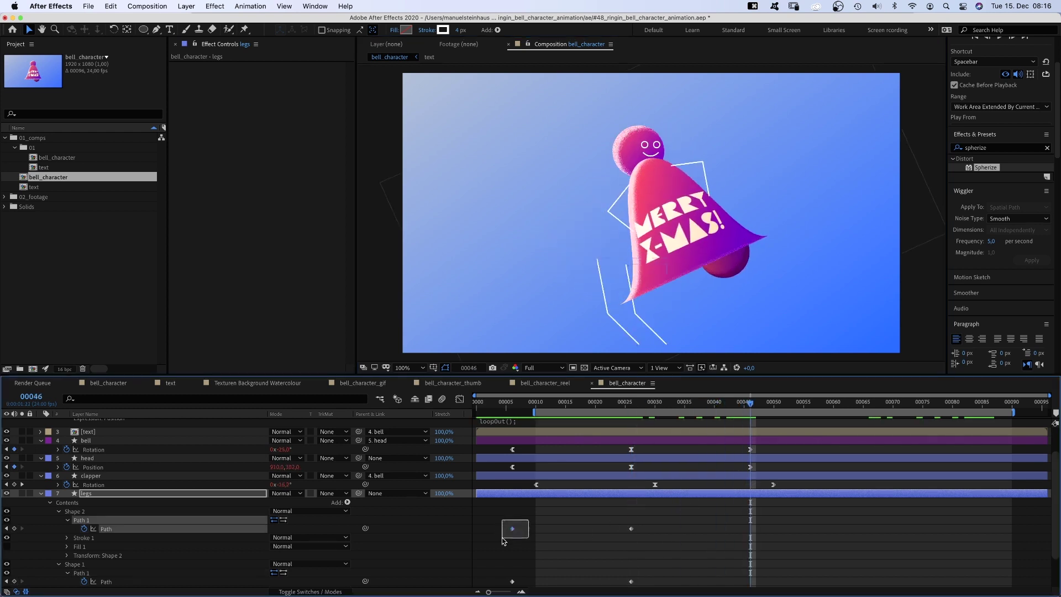
key("super+c")
key("super+v")
left_click_drag(534, 569, 501, 588)
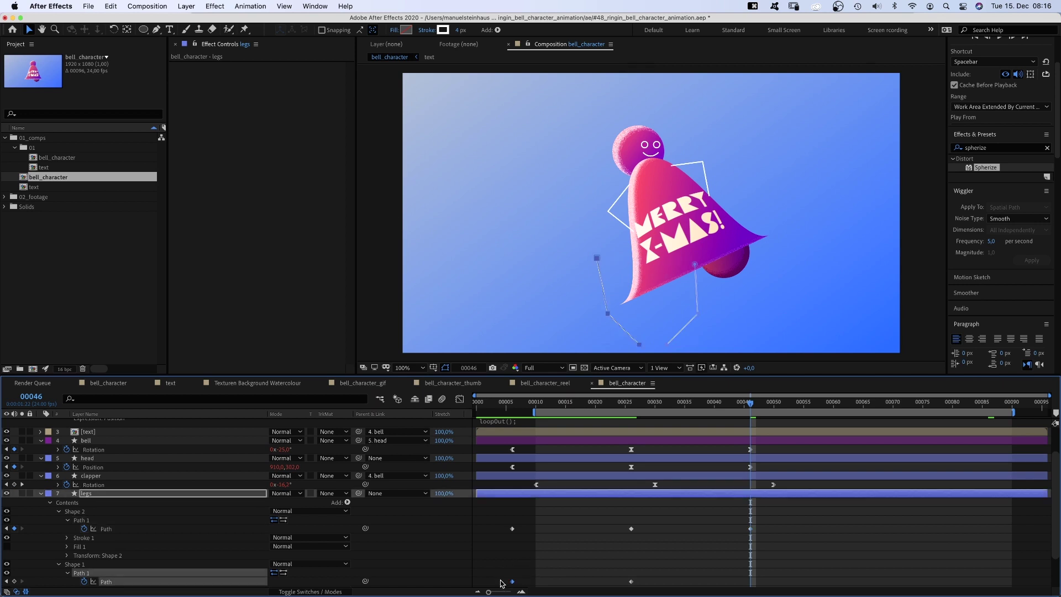
key("super+c")
key("super+v")
scroll(1055, 540, "down", 3)
- Ease all leg path keyframes in the Graph Editor, zeroing outgoing speed into a symmetric spike
left_click_drag(778, 478, 505, 560)
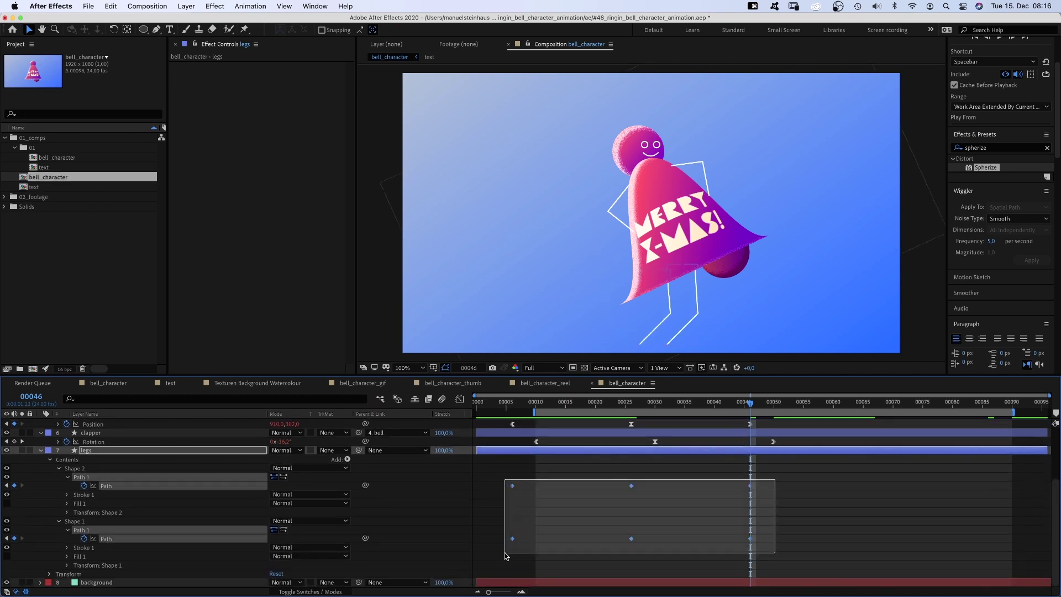
key("shift+F3")
left_click_drag(671, 529, 709, 560)
left_click(552, 540)
left_click_drag(532, 541, 554, 560)
left_click_drag(631, 527, 585, 562)
- Preview the eased walk and return to the keyframe timeline
key("space")
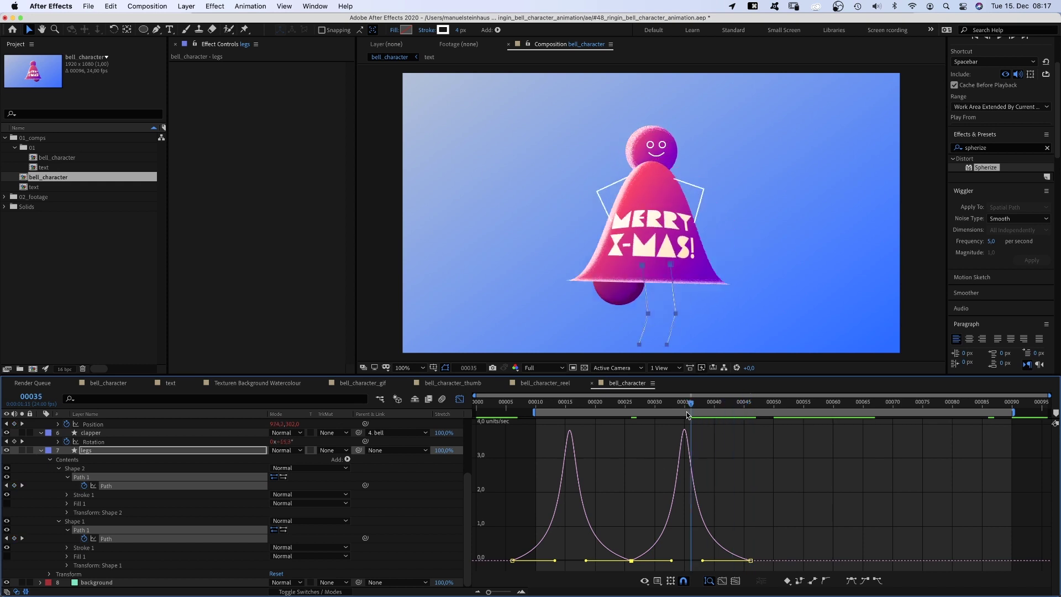
left_click(460, 400)
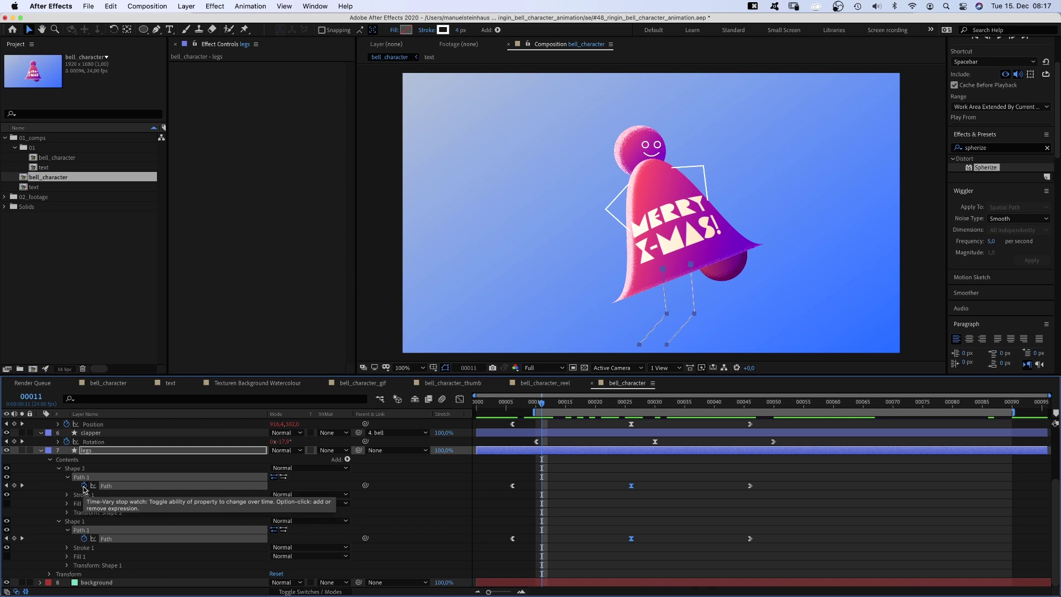
key("super+Tab")
key("super+Tab")
key("super+Tab")
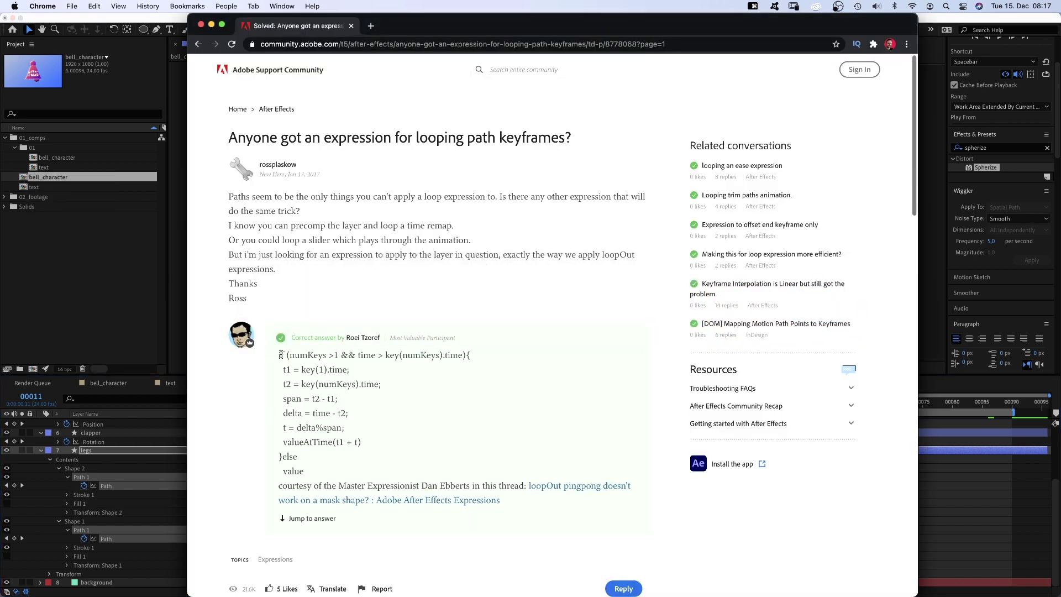
- Copy the looping path-keyframe expression from the forum answer
left_click_drag(280, 355, 371, 469)
key("super+c")
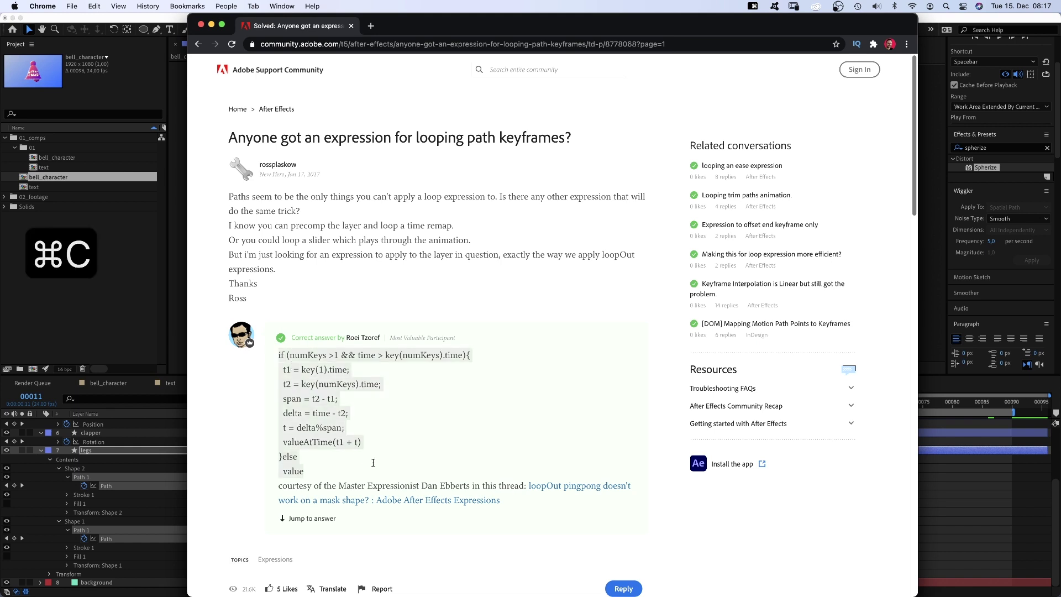
- Add an expression to Shape 2's path and paste the loop code on a new line
left_click(76, 496)
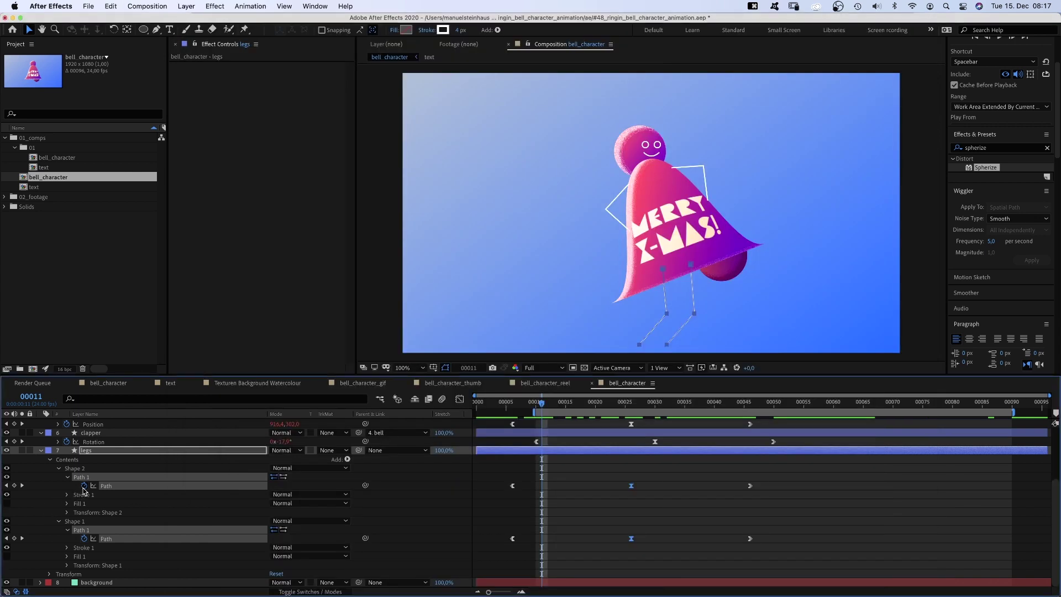
left_click(84, 487, "alt")
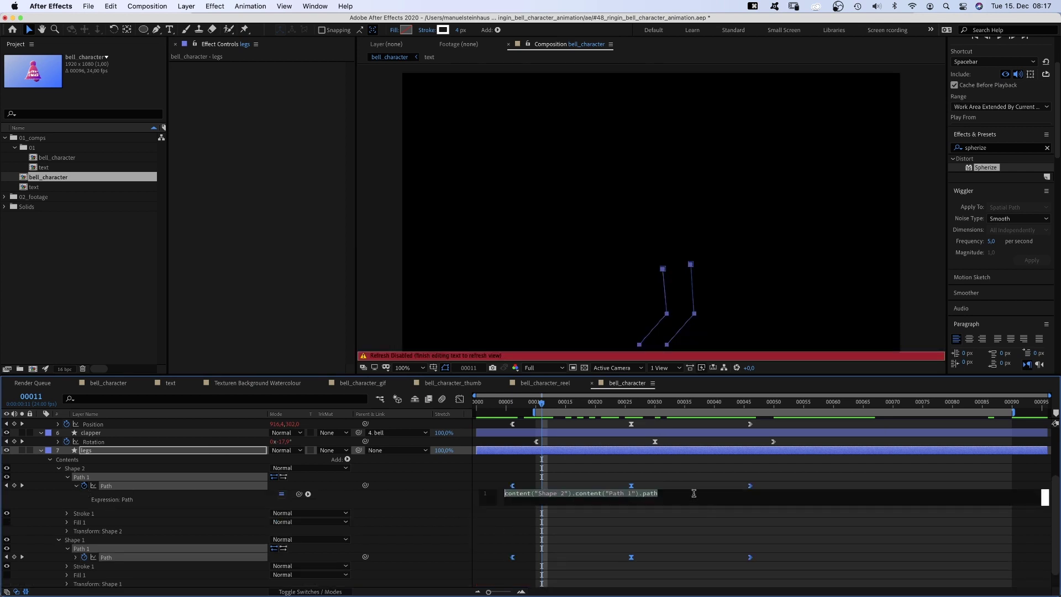
left_click(685, 496)
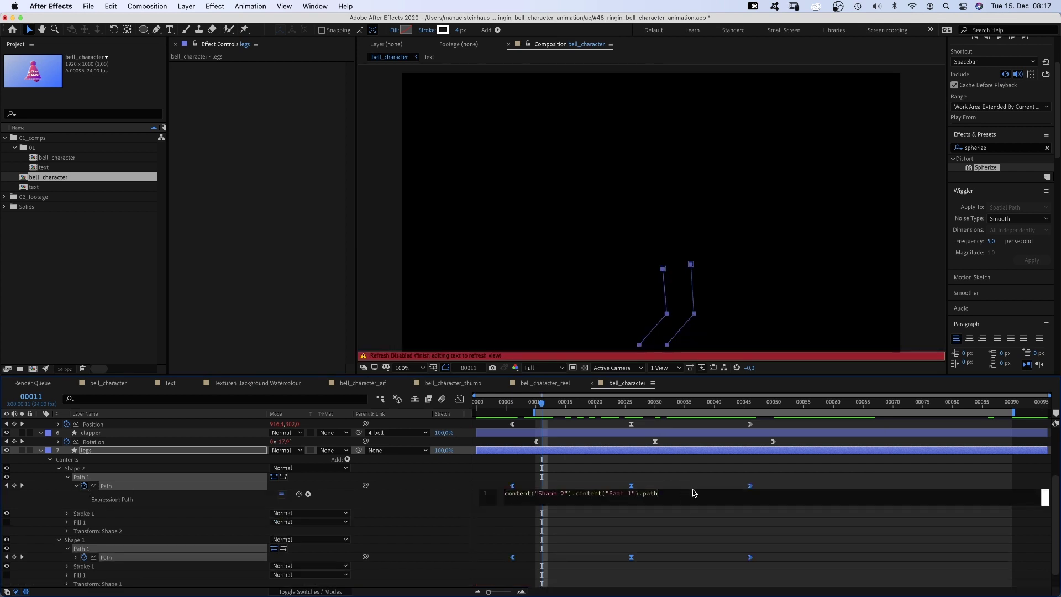
key("Return")
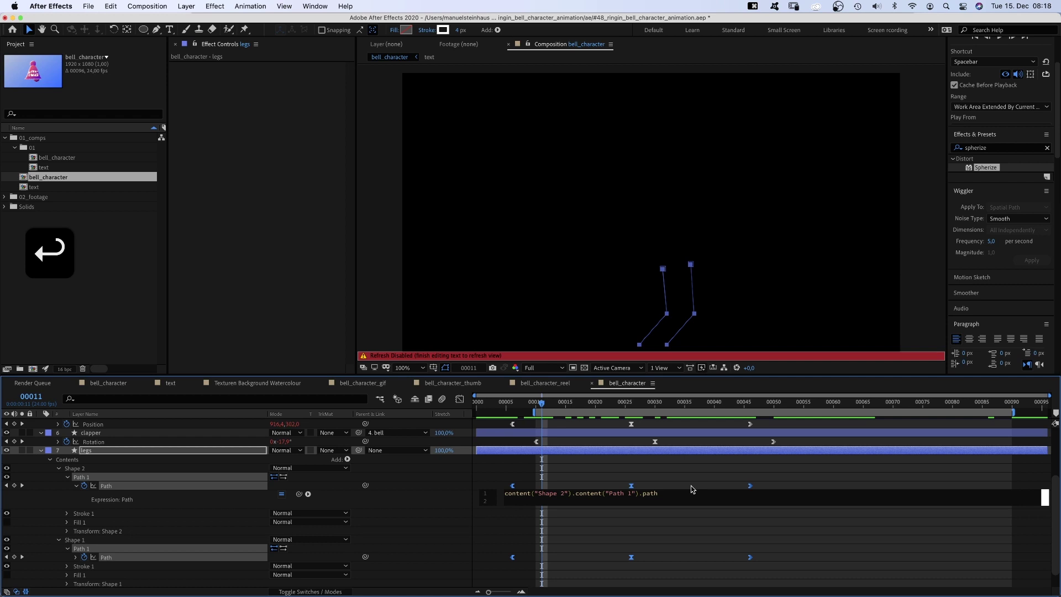
key("super+v")
left_click(78, 479)
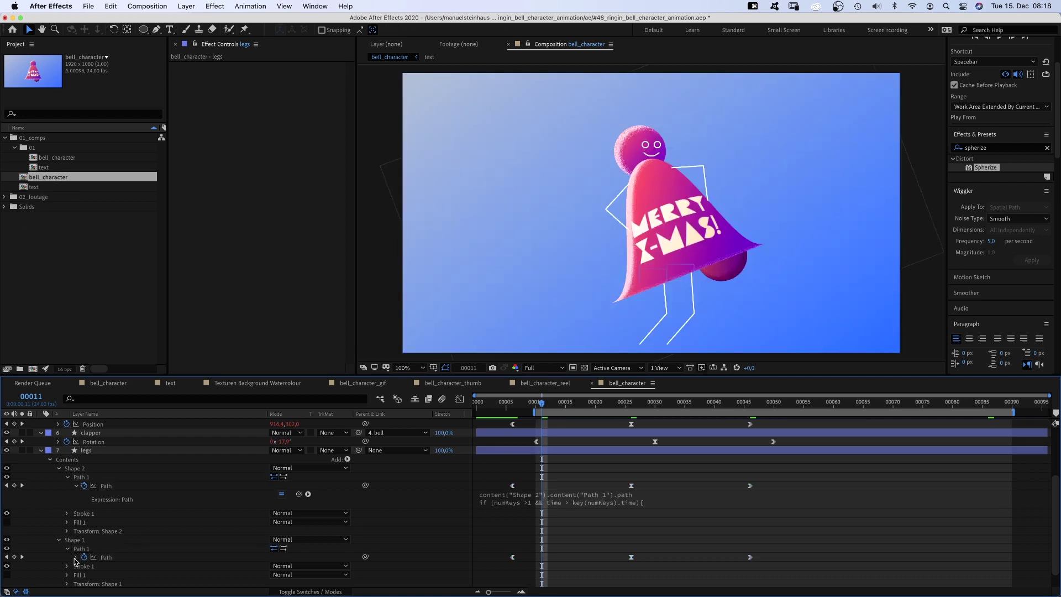
- Add the pasted loop expression to Shape 1's path as well, then move to frame 10
left_click(84, 557, "alt")
left_click(640, 567)
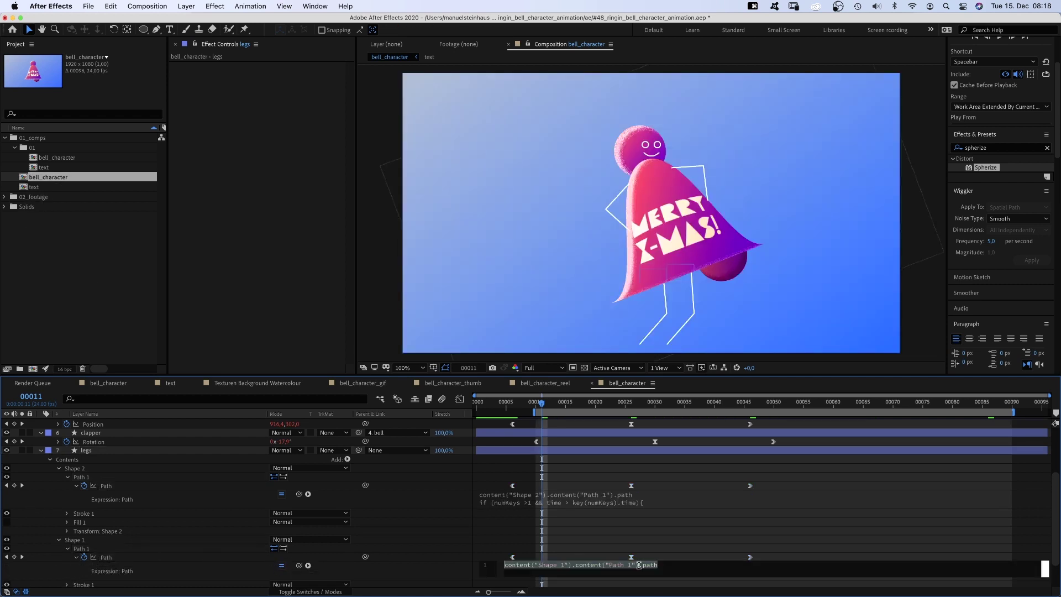
key("Return")
key("super+v")
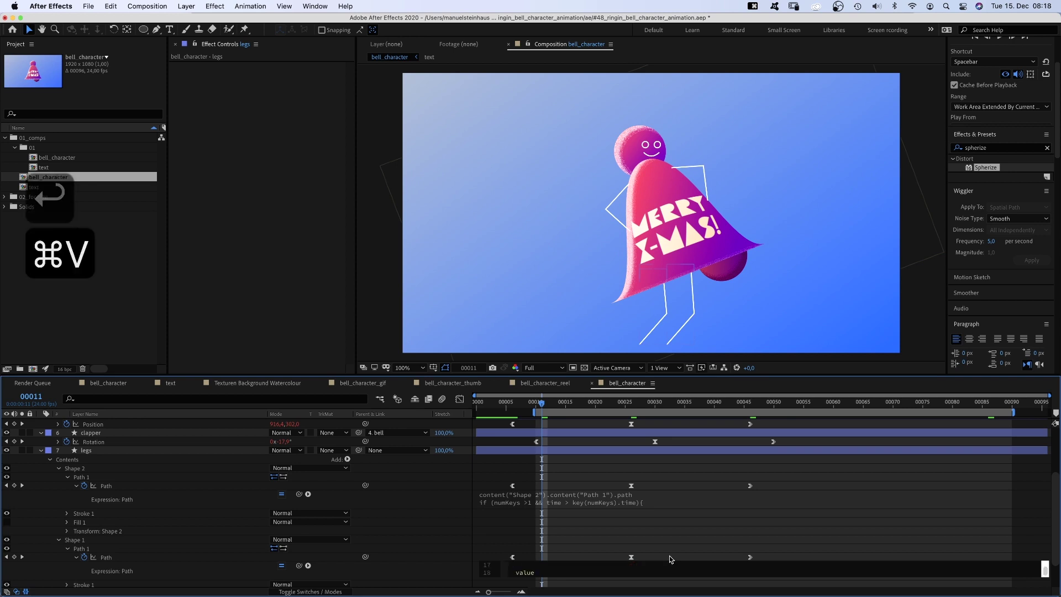
left_click(62, 573)
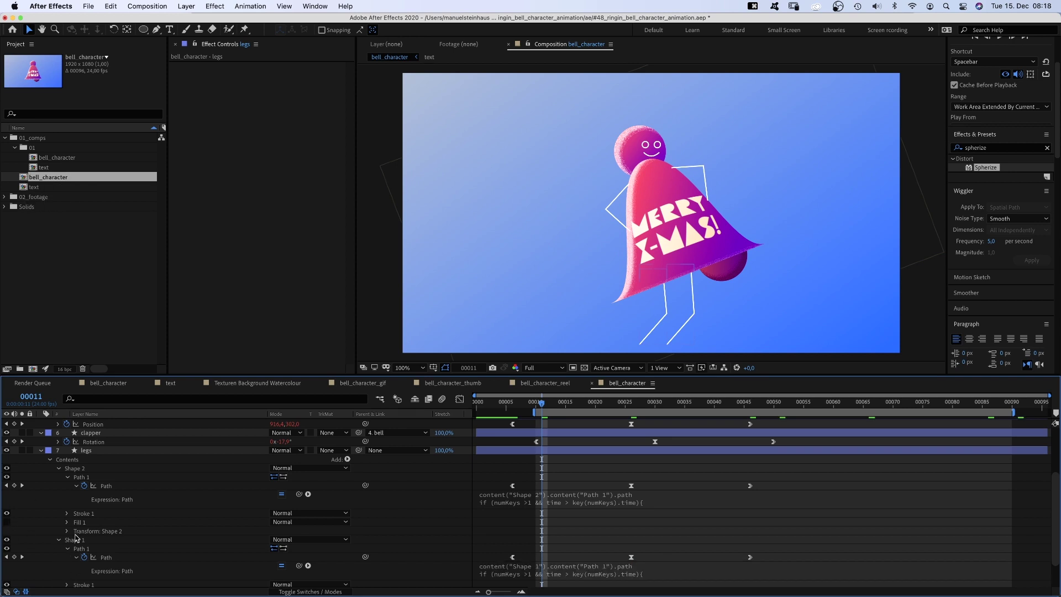
left_click_drag(542, 406, 536, 407)
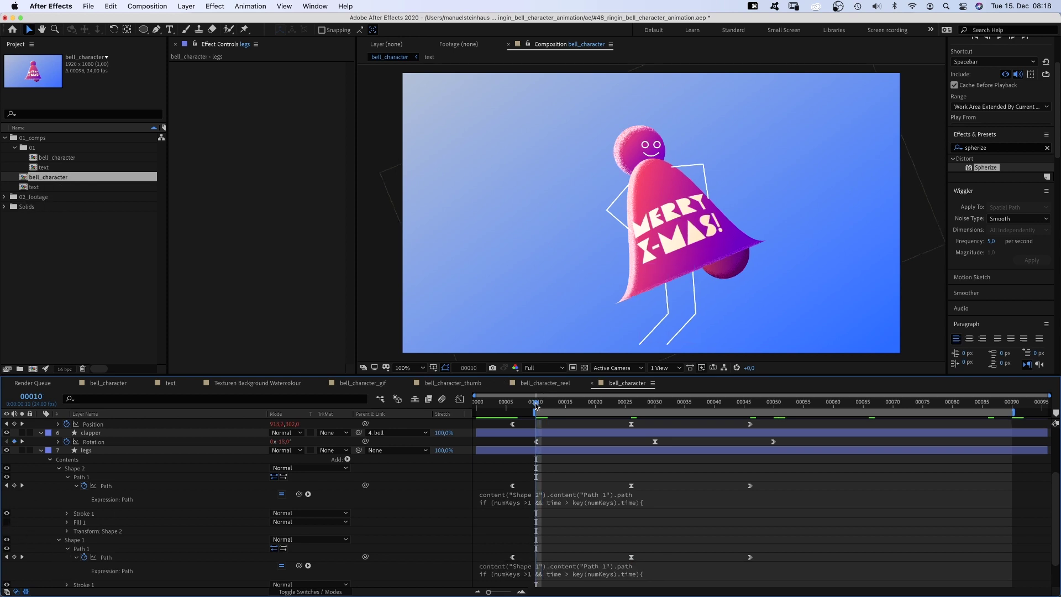
- Start a RAM preview to watch the looping leg stride with the ringing bell
key("0")
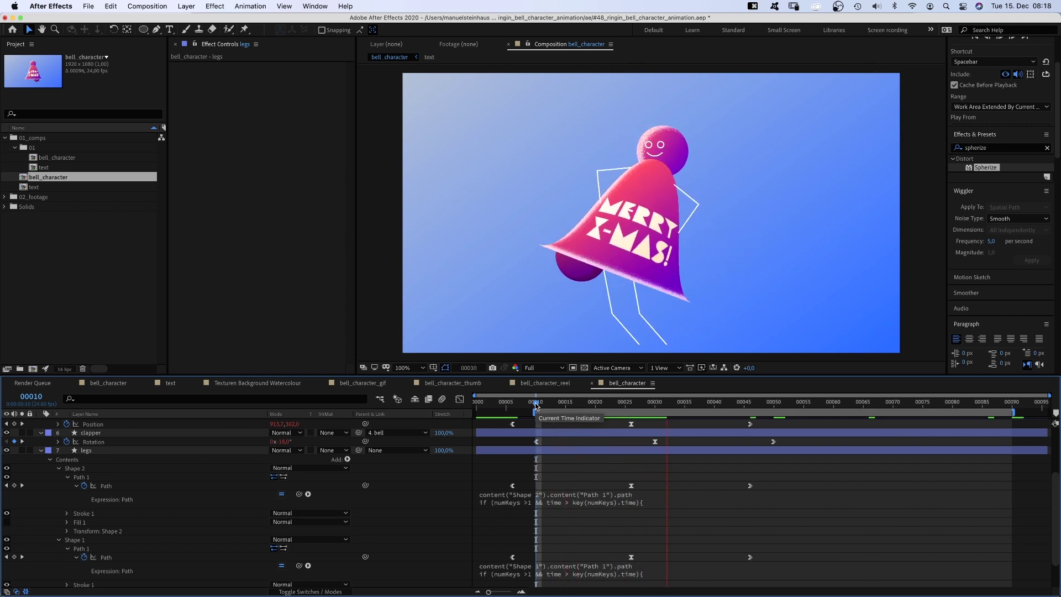